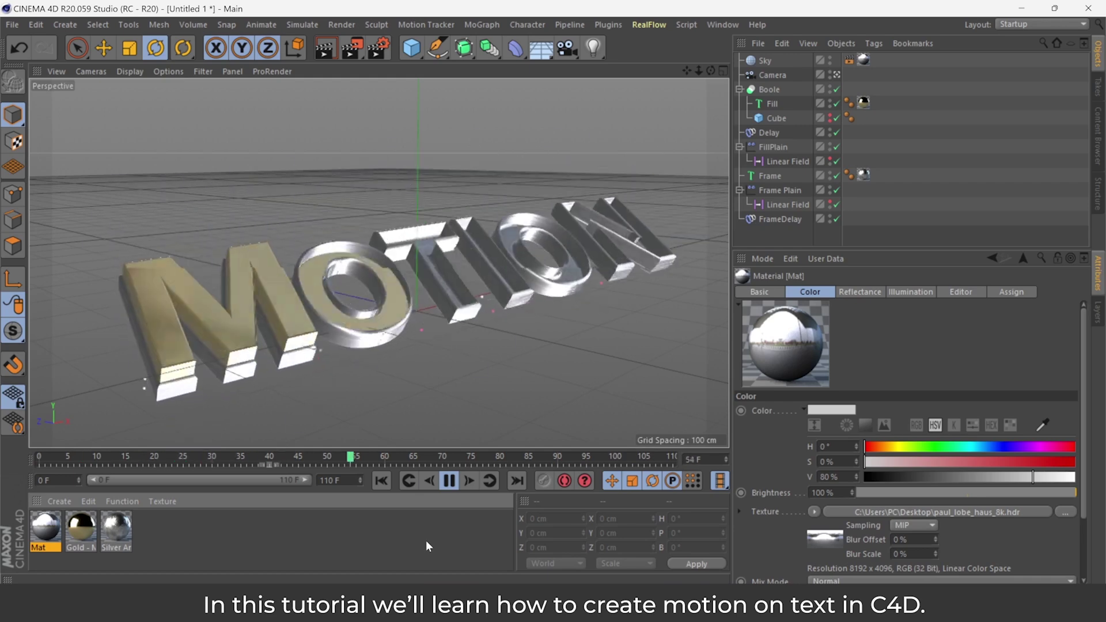
# - Pause and rewind the MOTION demo, delete the Frame Plain effector, then select all objects
pyautogui.click(449, 480)
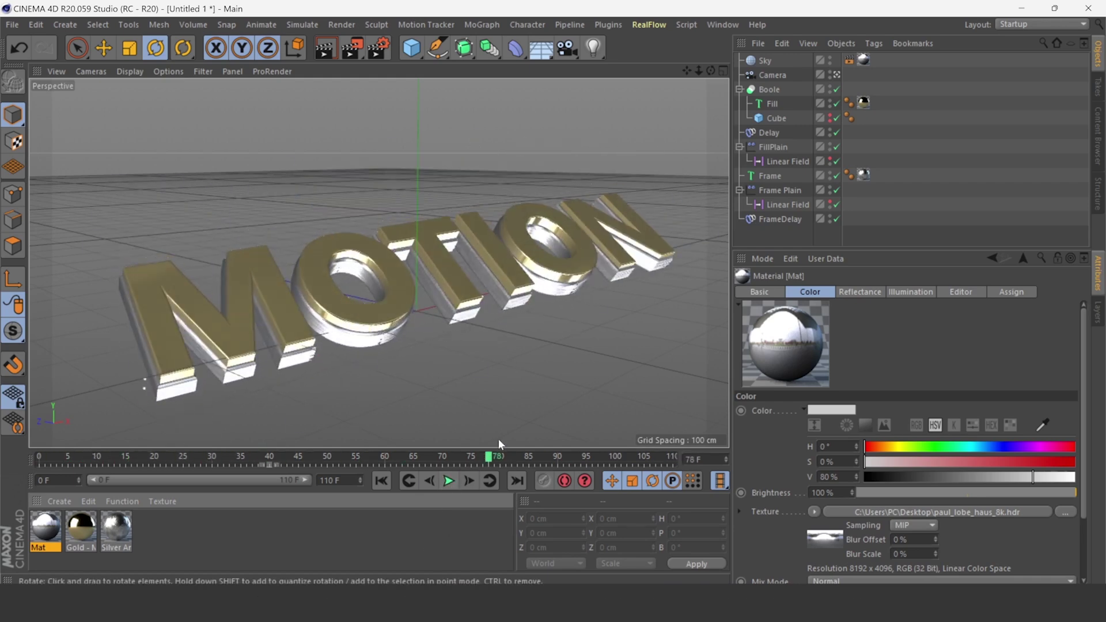
pyautogui.moveTo(488, 457)
pyautogui.mouseDown()
pyautogui.moveTo(17, 455)
pyautogui.moveTo(649, 461)
pyautogui.mouseUp()
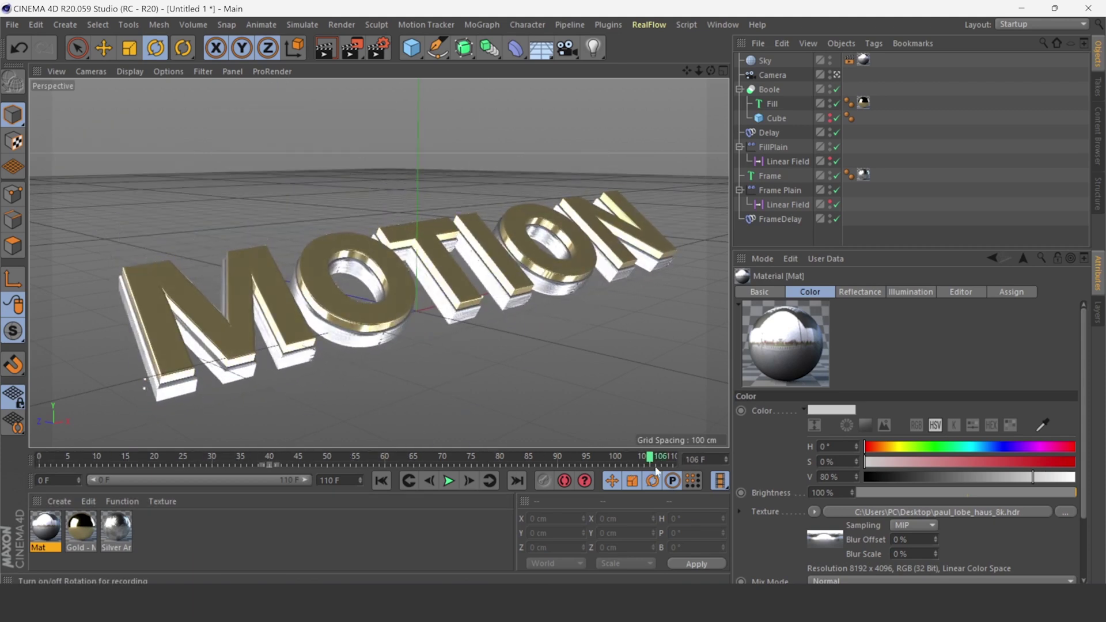
pyautogui.click(765, 76)
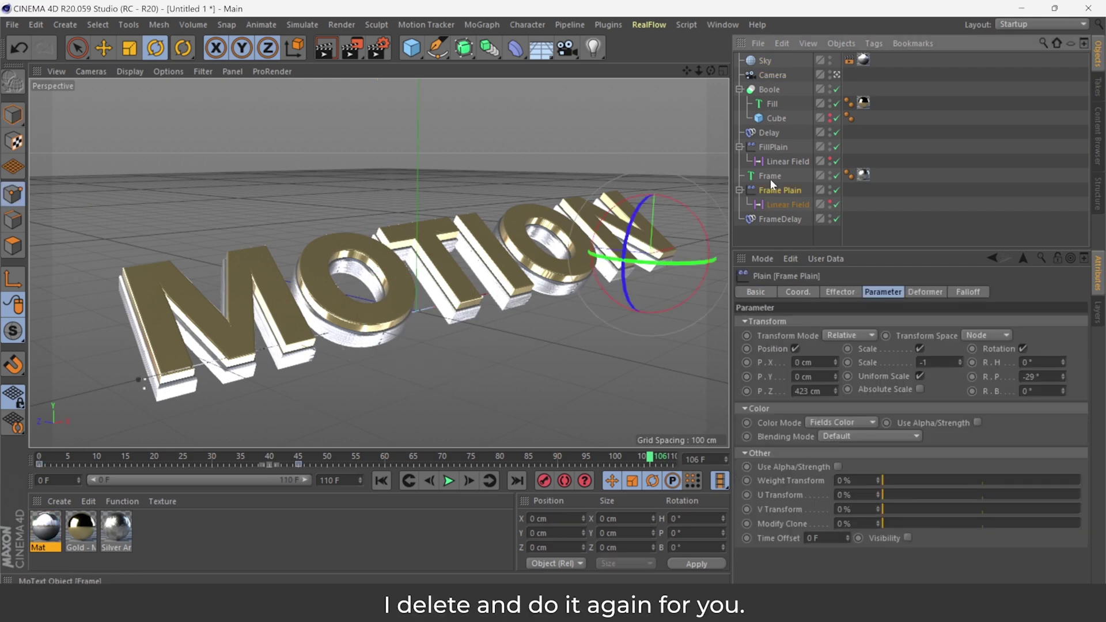
pyautogui.press('Delete')
pyautogui.click(777, 191)
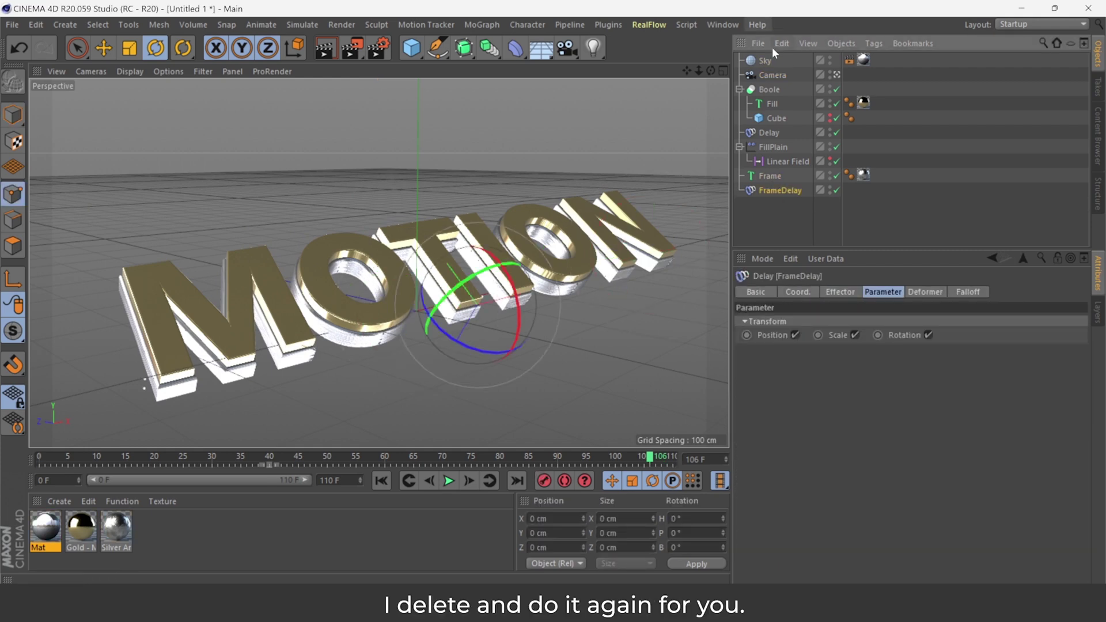
pyautogui.hotkey('ctrl', 'a')
# - Clear the scene and add a new MoText object
pyautogui.press('Delete')
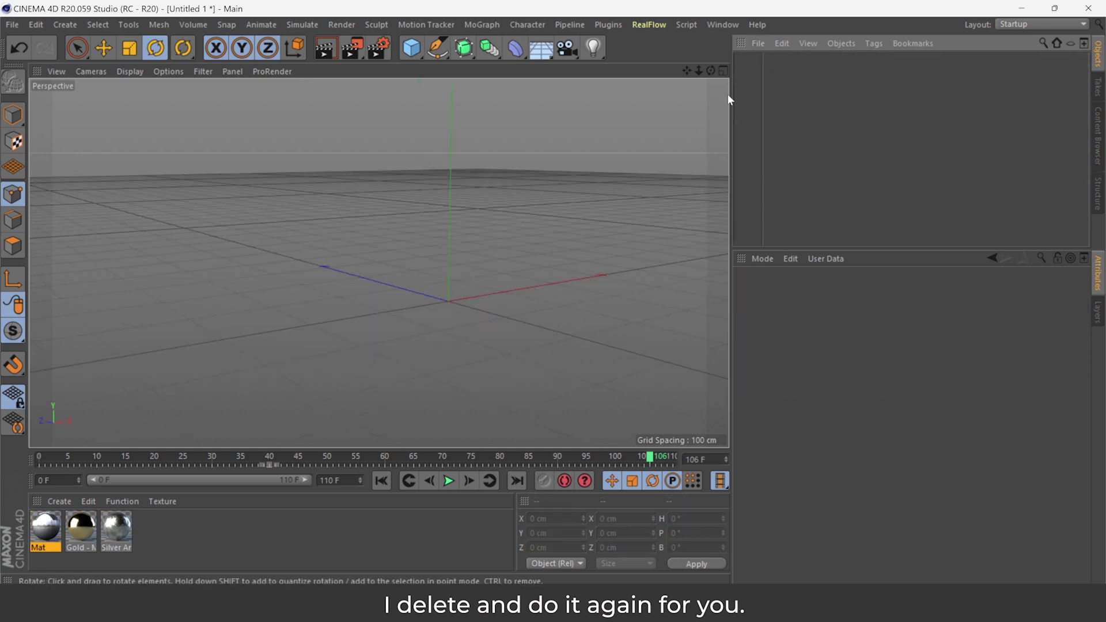
pyautogui.keyDown('alt'); pyautogui.moveTo(684, 85); pyautogui.dragTo(710, 70); pyautogui.keyUp('alt')
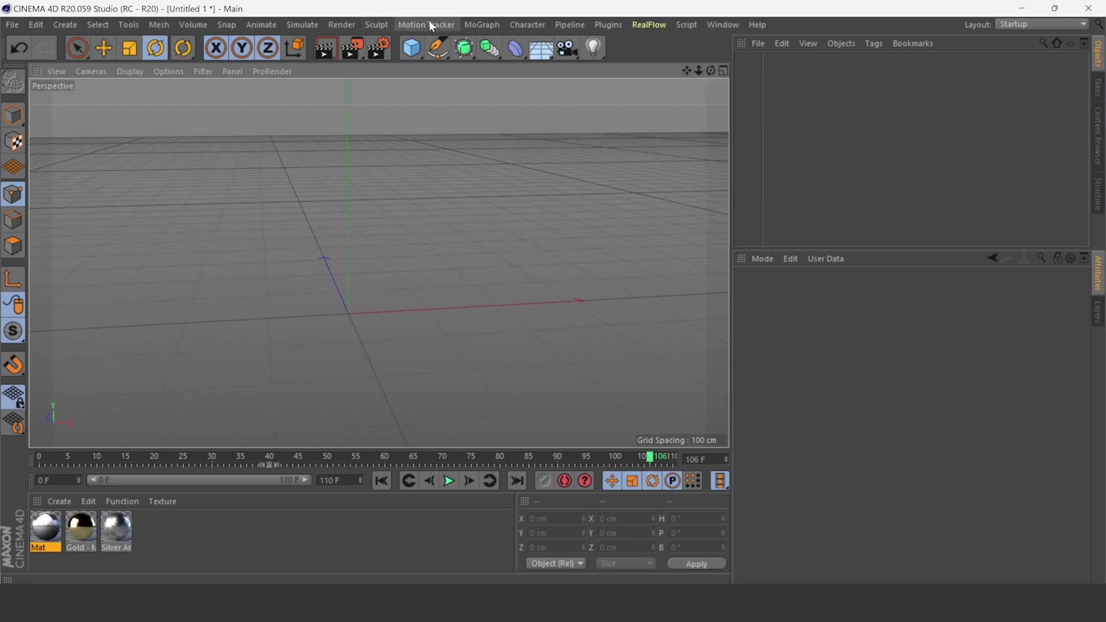
pyautogui.click(478, 24)
pyautogui.click(501, 254)
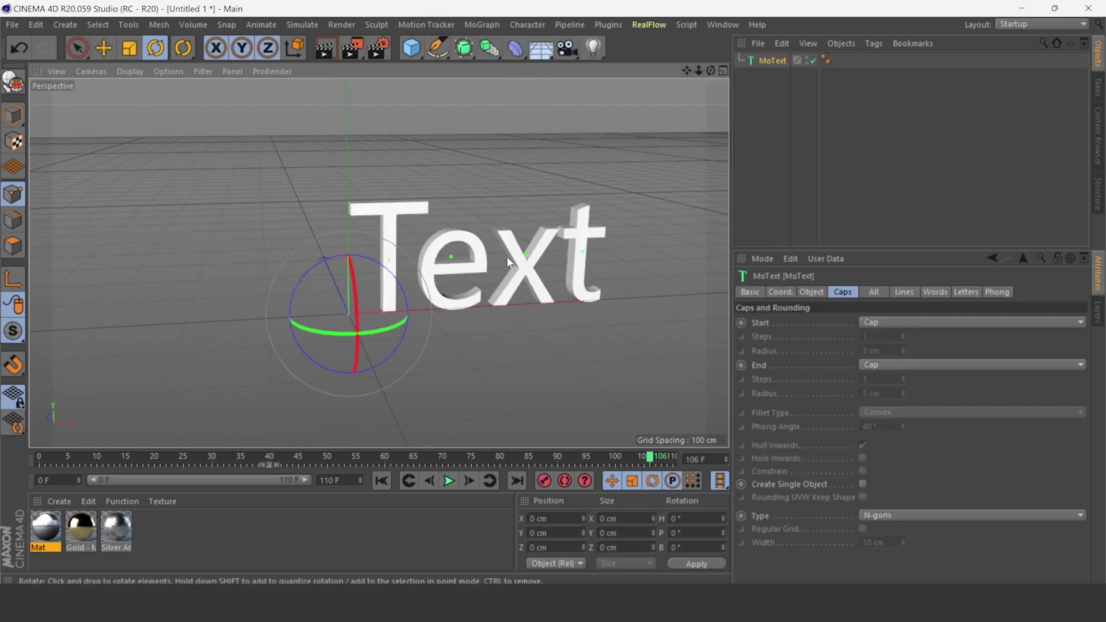
# - Set the MoText alignment to Middle and its font style to Bold
pyautogui.click(818, 296)
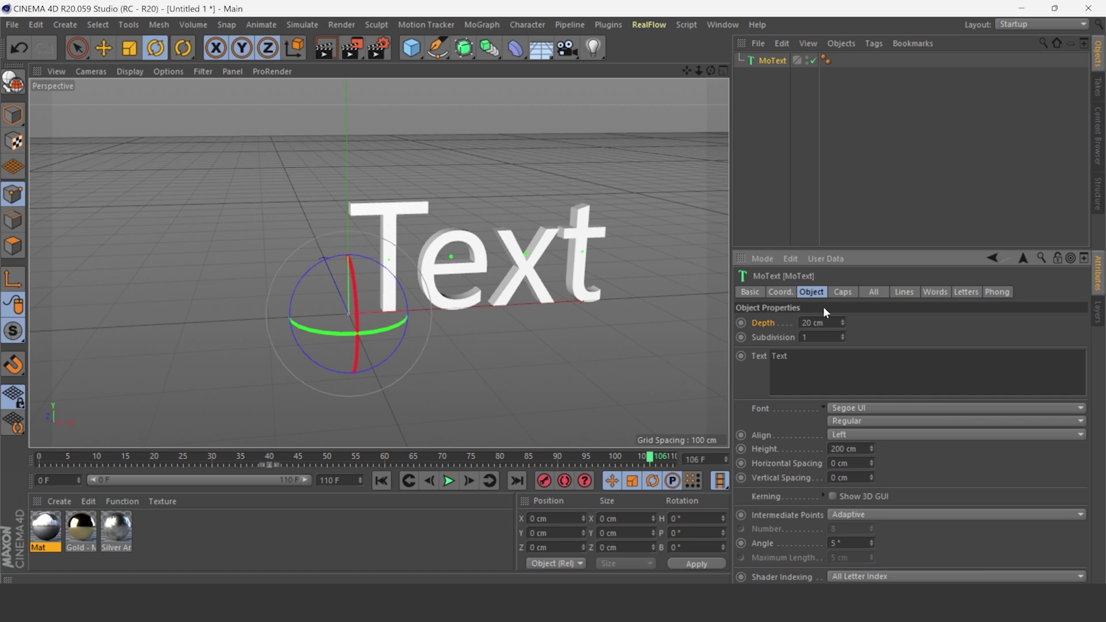
pyautogui.click(864, 436)
pyautogui.click(870, 461)
pyautogui.click(858, 420)
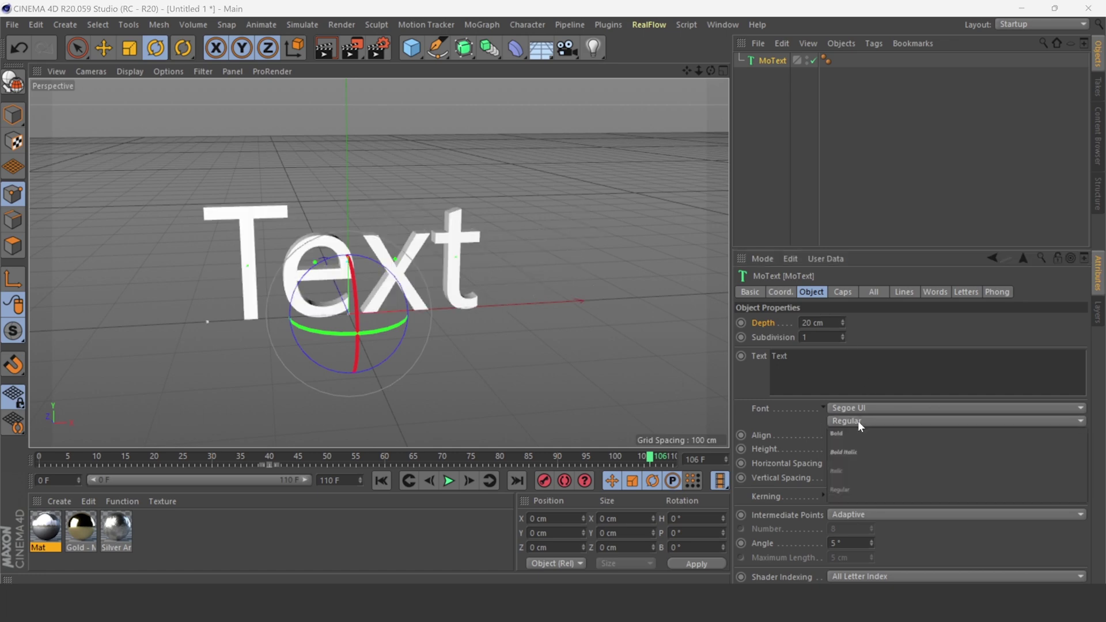
pyautogui.click(859, 431)
# - Change the text to MOTION and zoom out to see the whole word
pyautogui.moveTo(694, 71); pyautogui.dragTo(799, 367)
pyautogui.doubleClick(800, 367)
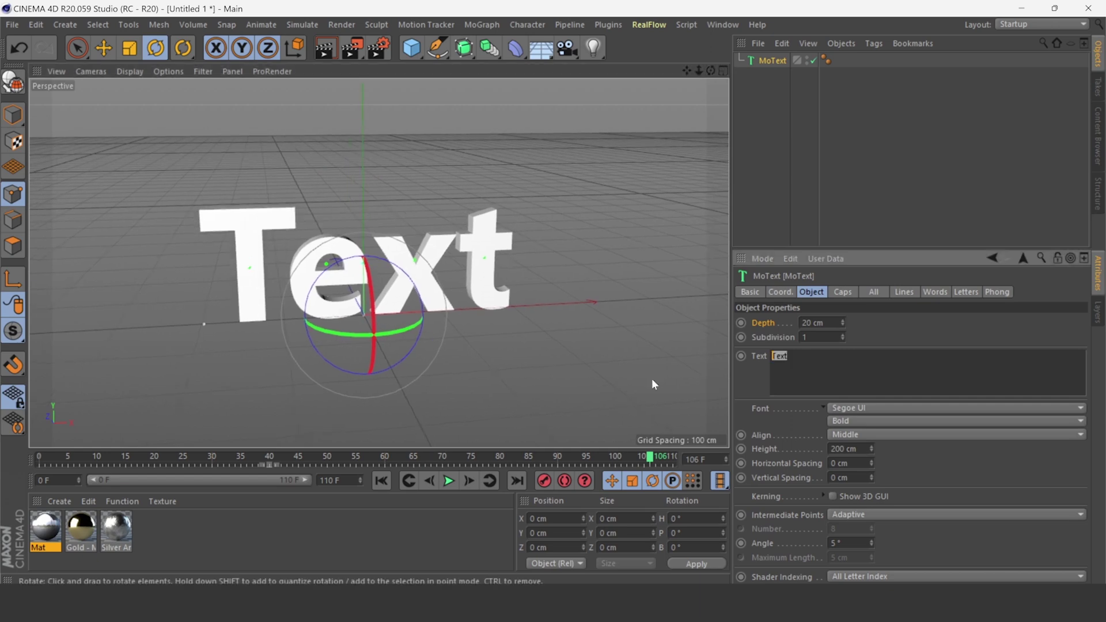
pyautogui.write('MOTION')
pyautogui.click(652, 378)
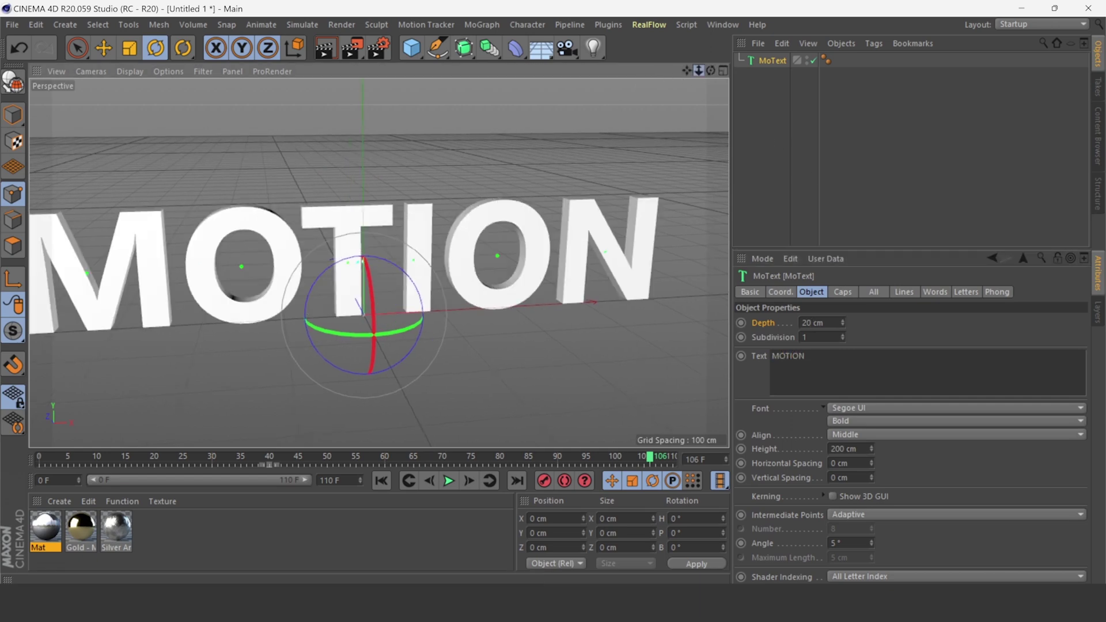
pyautogui.moveTo(698, 70)
pyautogui.mouseDown()
pyautogui.moveTo(691, 65)
pyautogui.moveTo(710, 75)
pyautogui.moveTo(658, 133)
pyautogui.mouseUp()
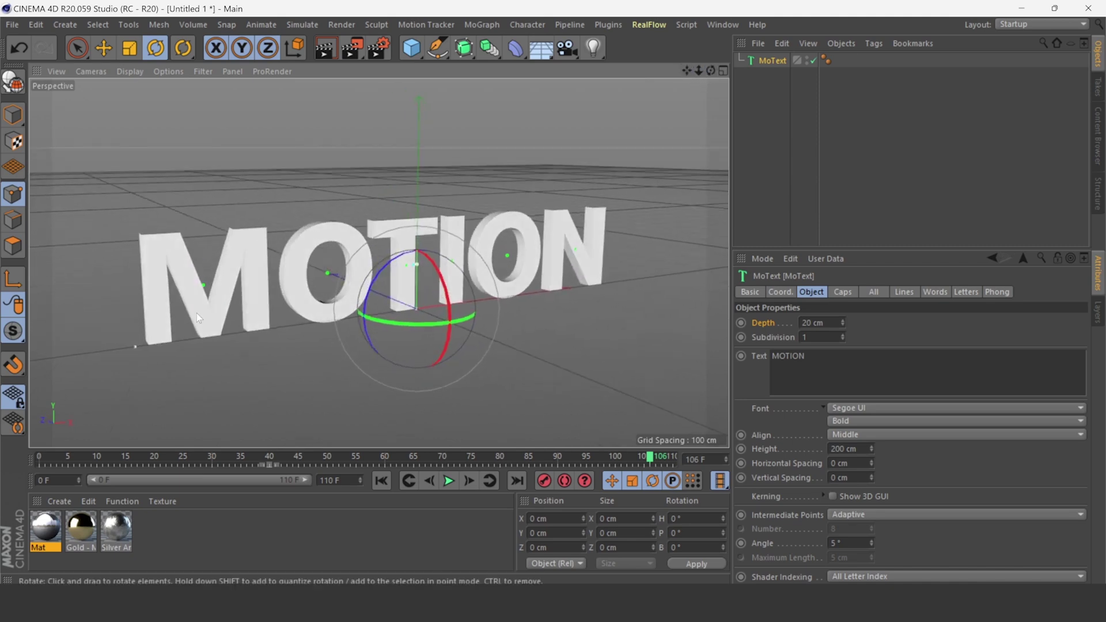
# - Set the viewport display to Gouraud Shading (Lines)
pyautogui.moveTo(713, 67); pyautogui.dragTo(711, 67)
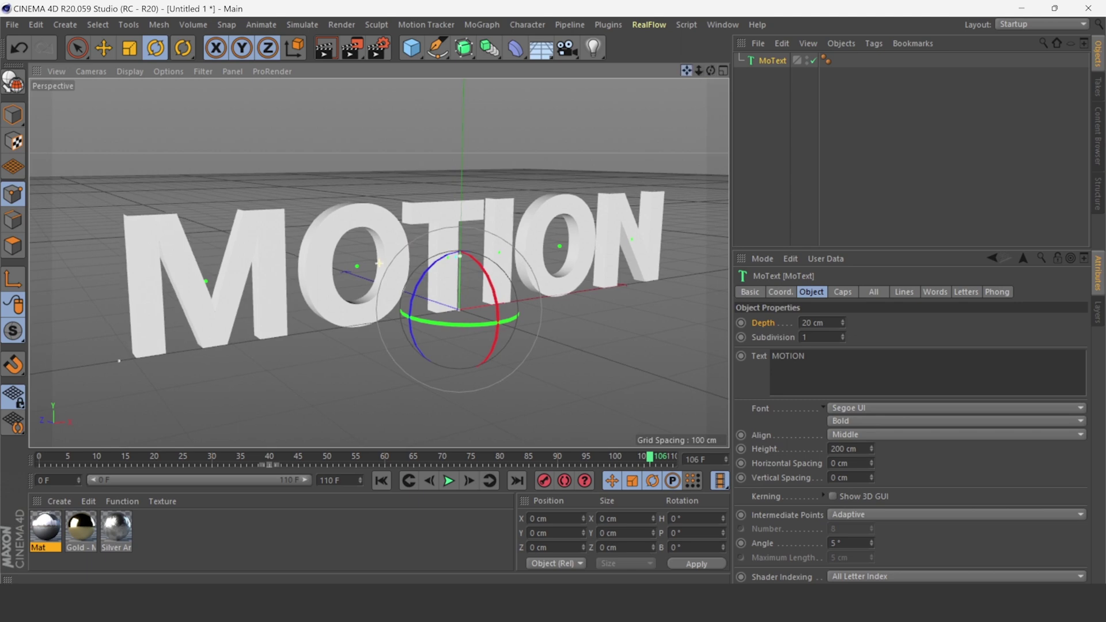
pyautogui.click(130, 71)
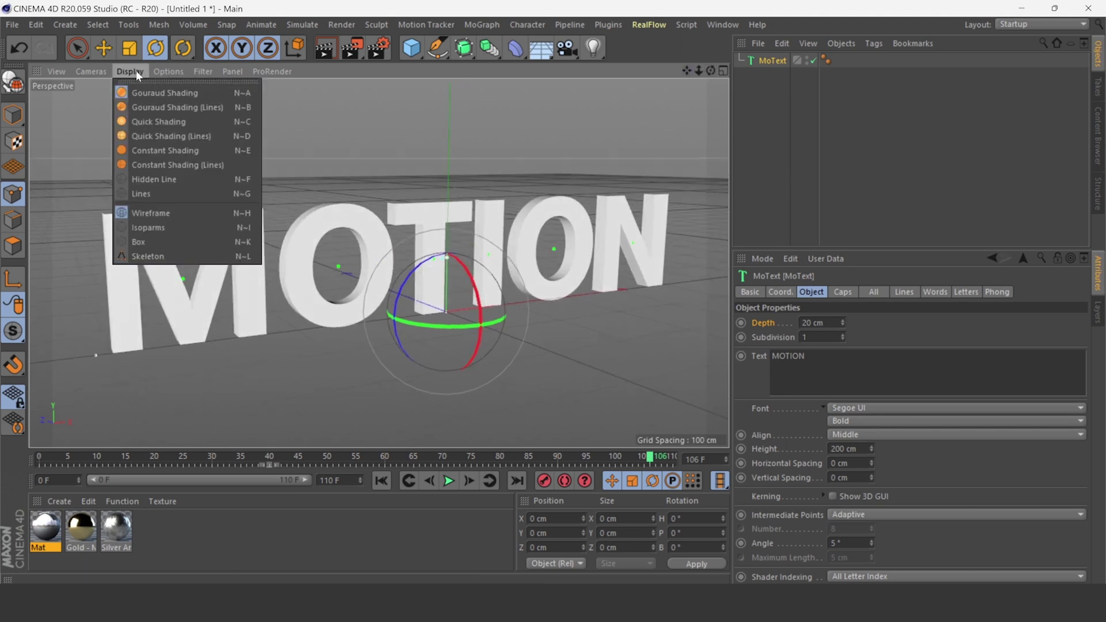
pyautogui.click(159, 106)
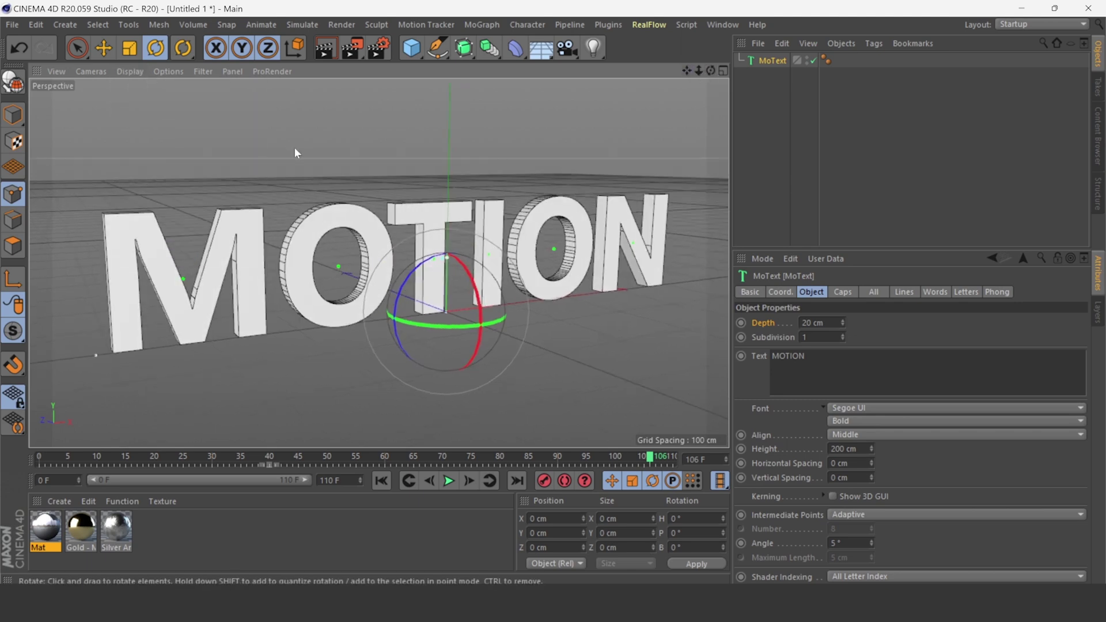
pyautogui.click(106, 51)
# - Rename the MoText object to Frame
pyautogui.doubleClick(772, 59)
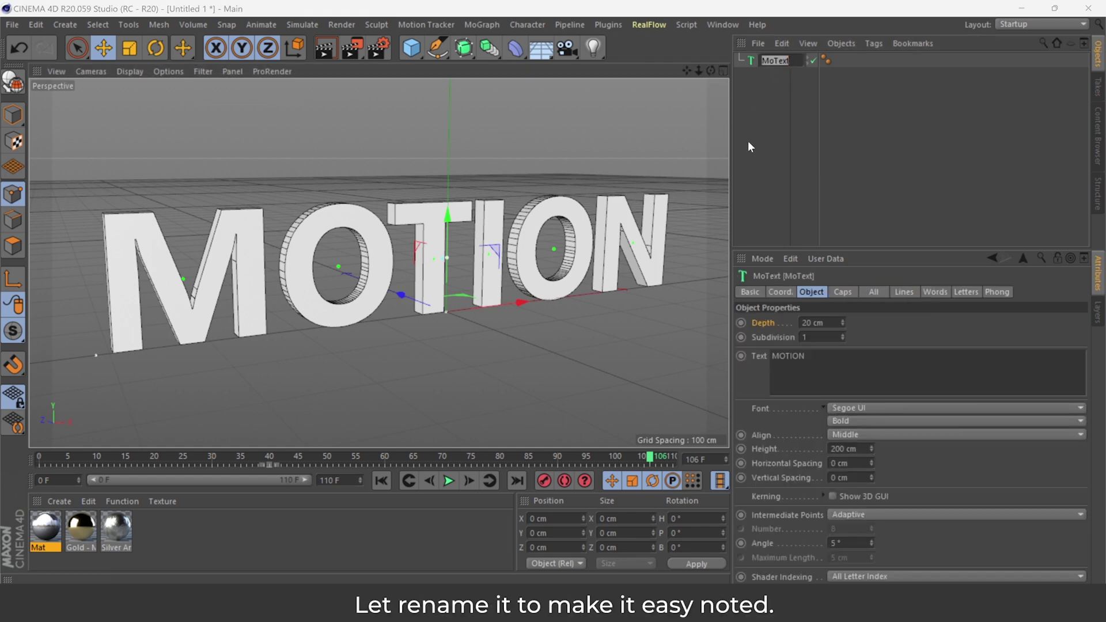
pyautogui.write('Frame')
pyautogui.press('Return')
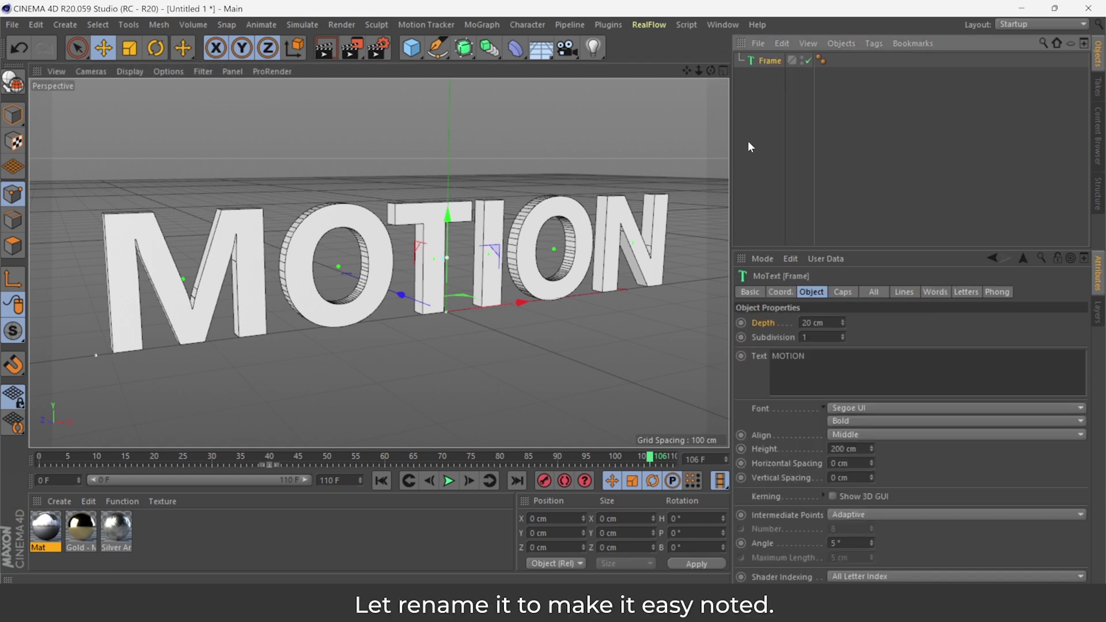
# - Set the Caps start to Fillet and the end to Fillet Cap
pyautogui.click(847, 292)
pyautogui.click(877, 322)
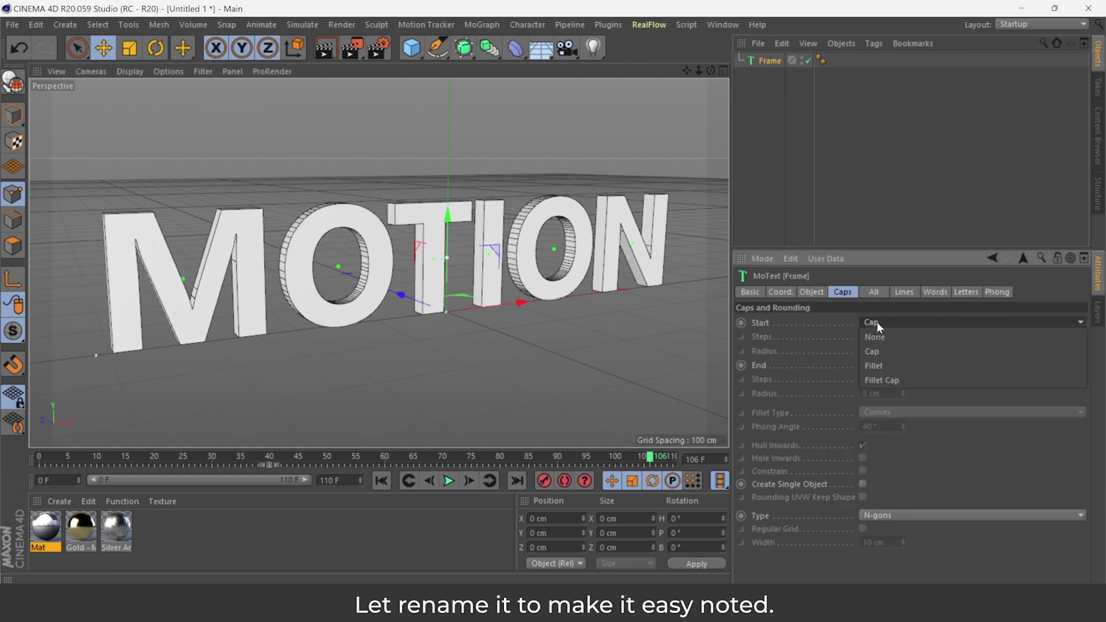
pyautogui.click(887, 378)
pyautogui.click(901, 320)
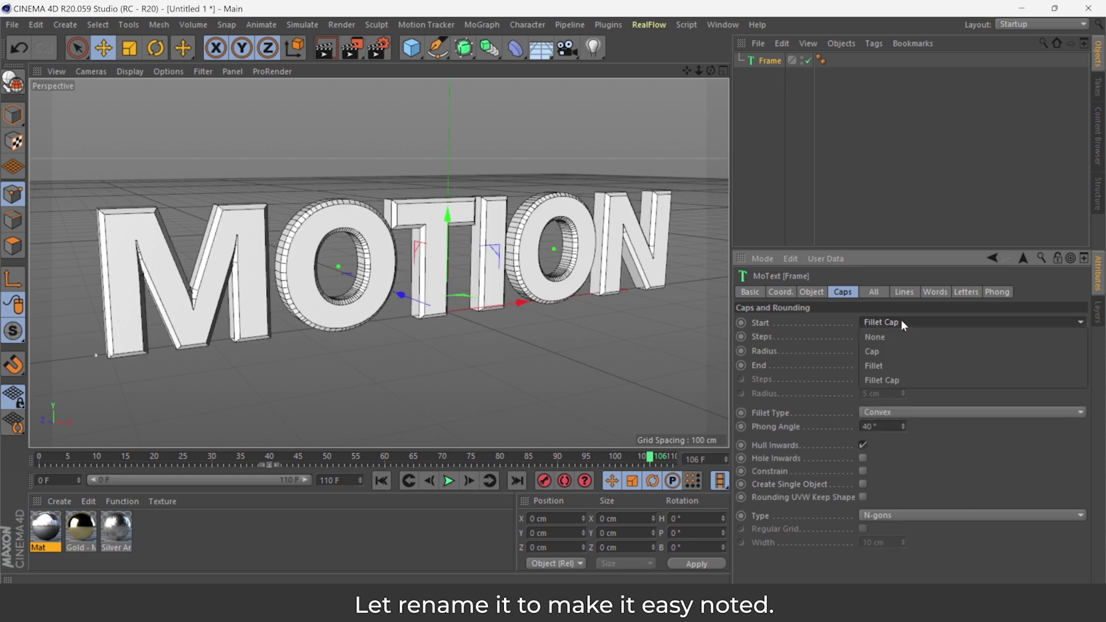
pyautogui.click(894, 364)
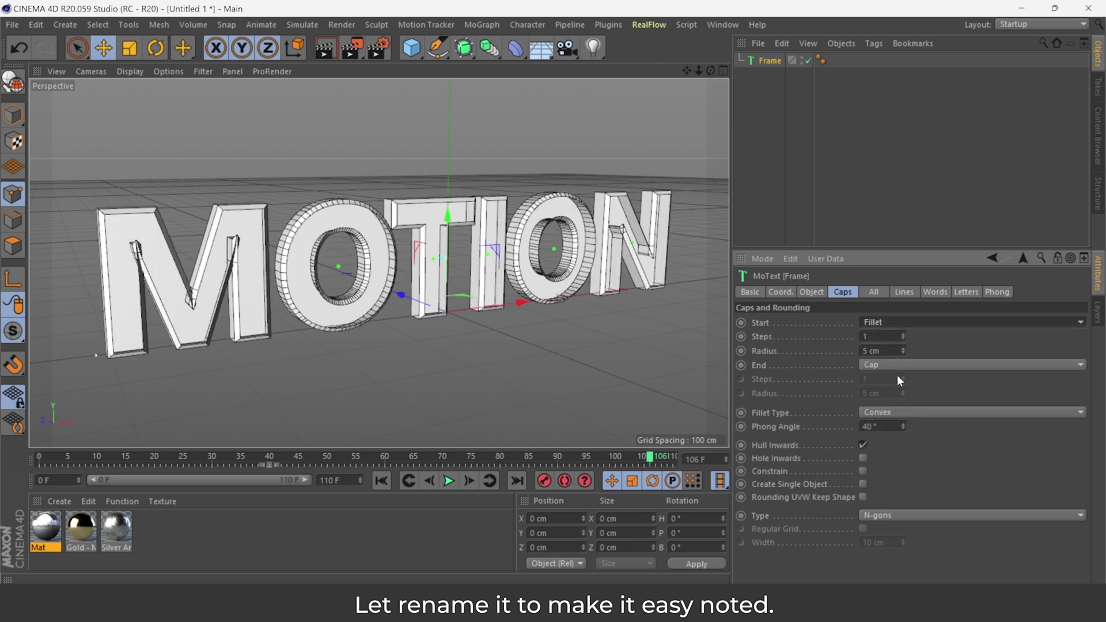
pyautogui.click(897, 366)
pyautogui.click(897, 416)
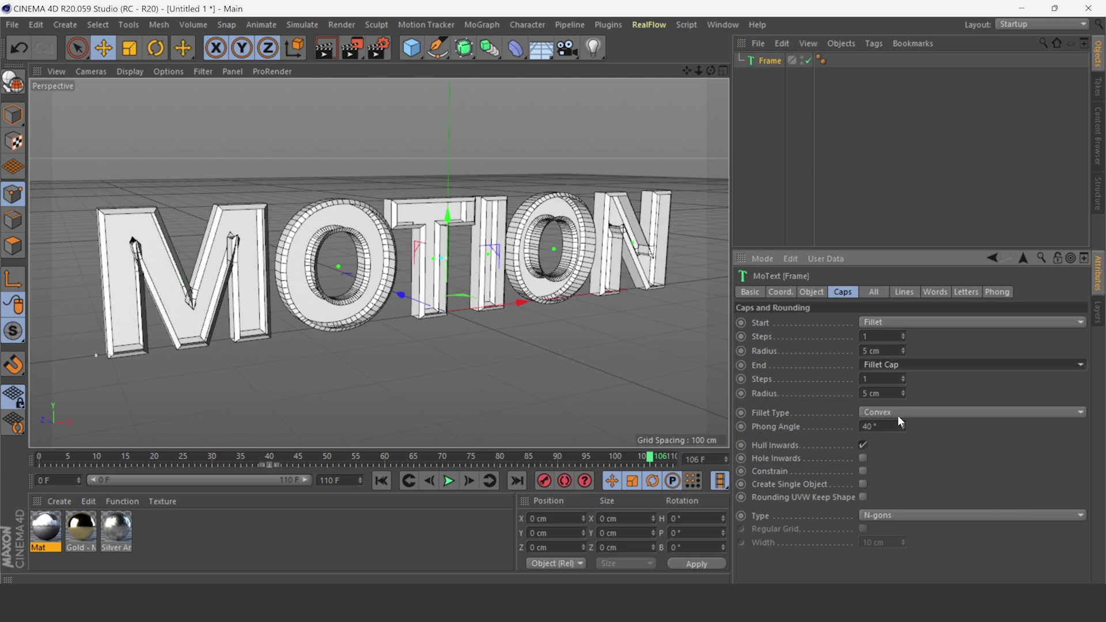
# - Raise both start and end fillet steps to 3
pyautogui.click(902, 335)
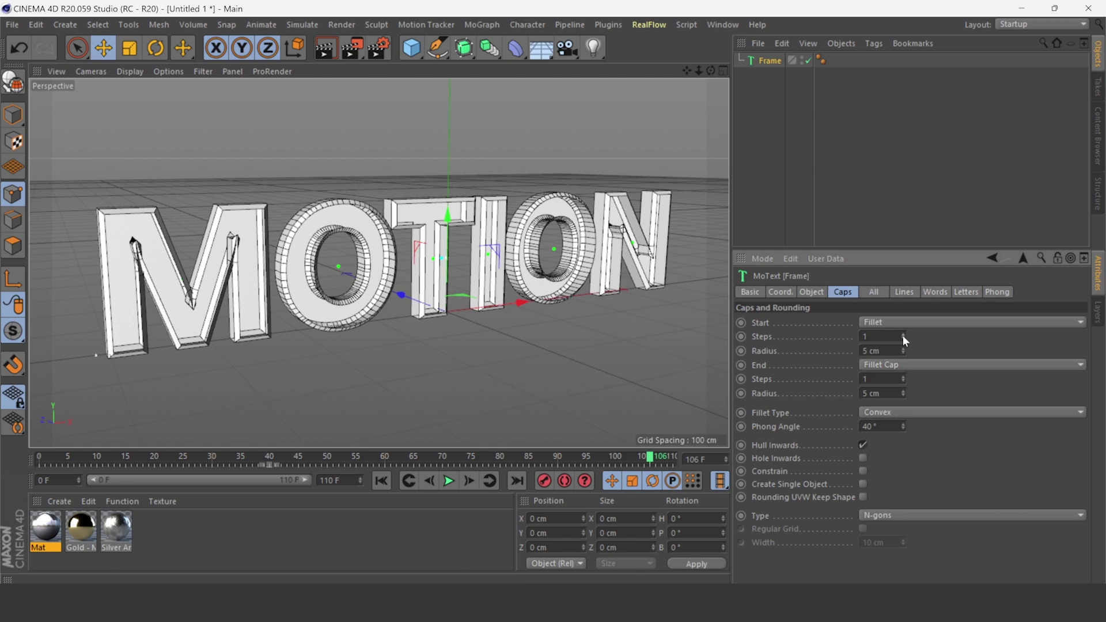
pyautogui.click(903, 376)
pyautogui.click(903, 377)
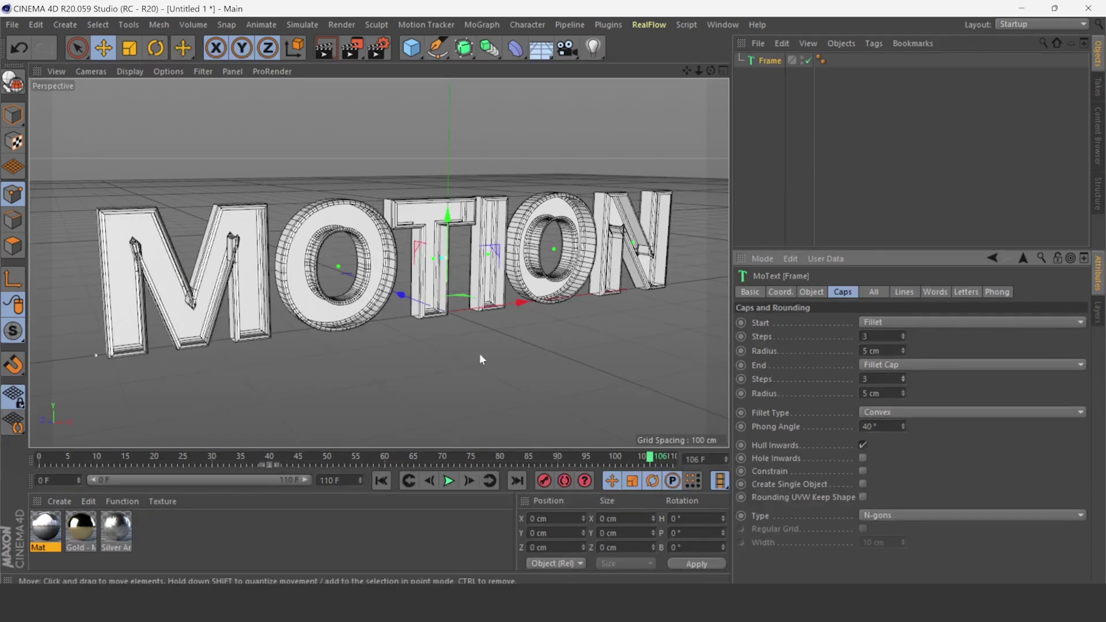
pyautogui.moveTo(711, 71); pyautogui.dragTo(758, 77)
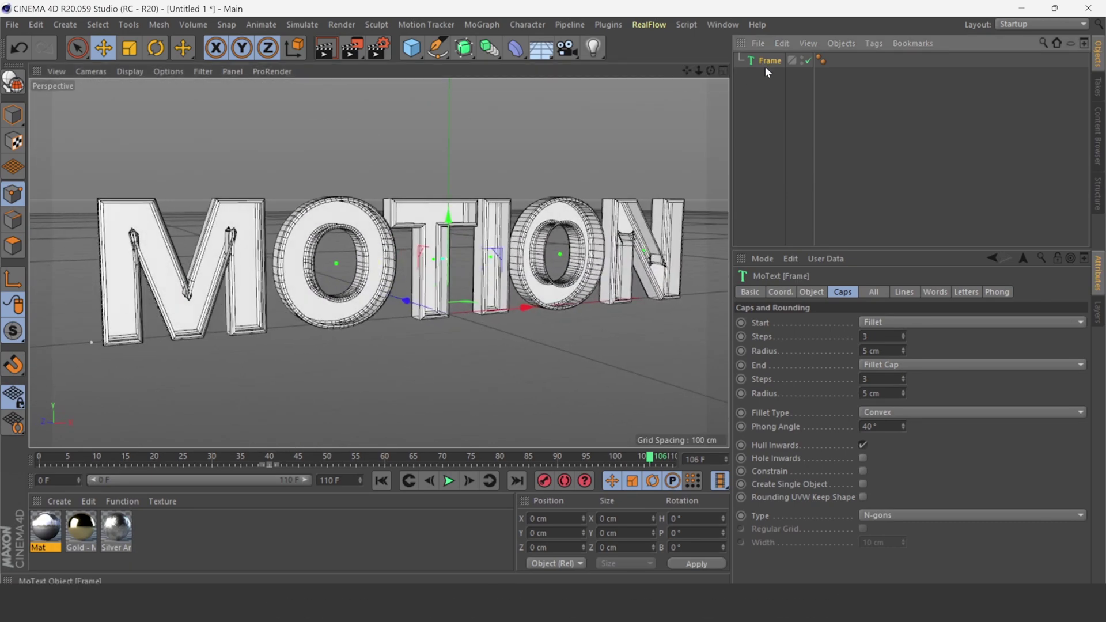
# - Duplicate the Frame text and name the copy Fill
pyautogui.hotkey('ctrl', 'c')
pyautogui.hotkey('ctrl', 'v')
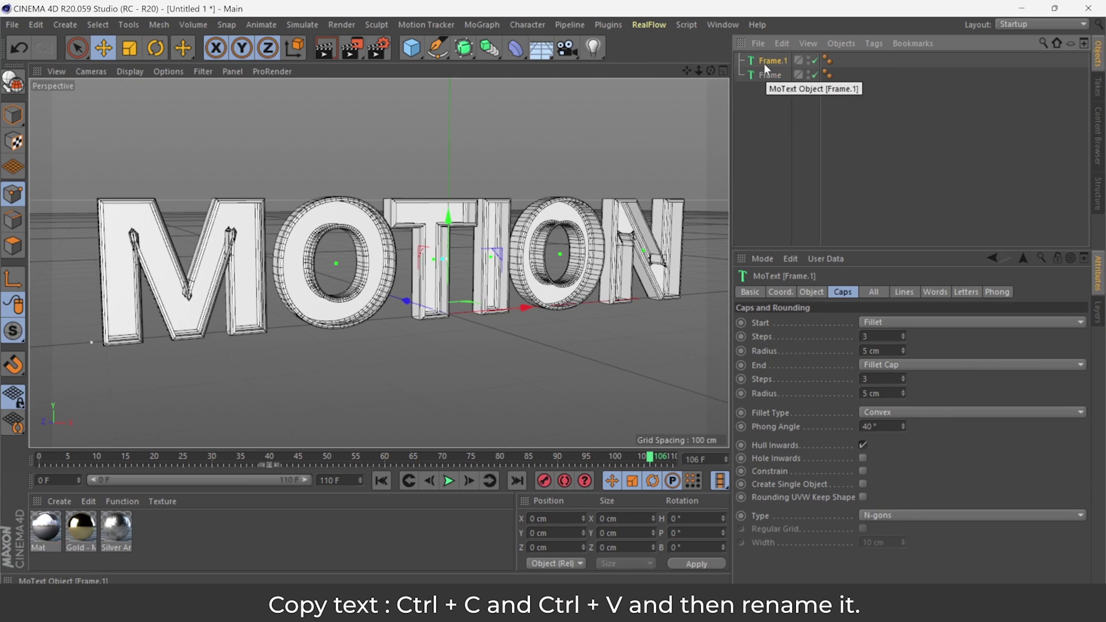
pyautogui.doubleClick(764, 61)
pyautogui.write('Fill')
pyautogui.press('Return')
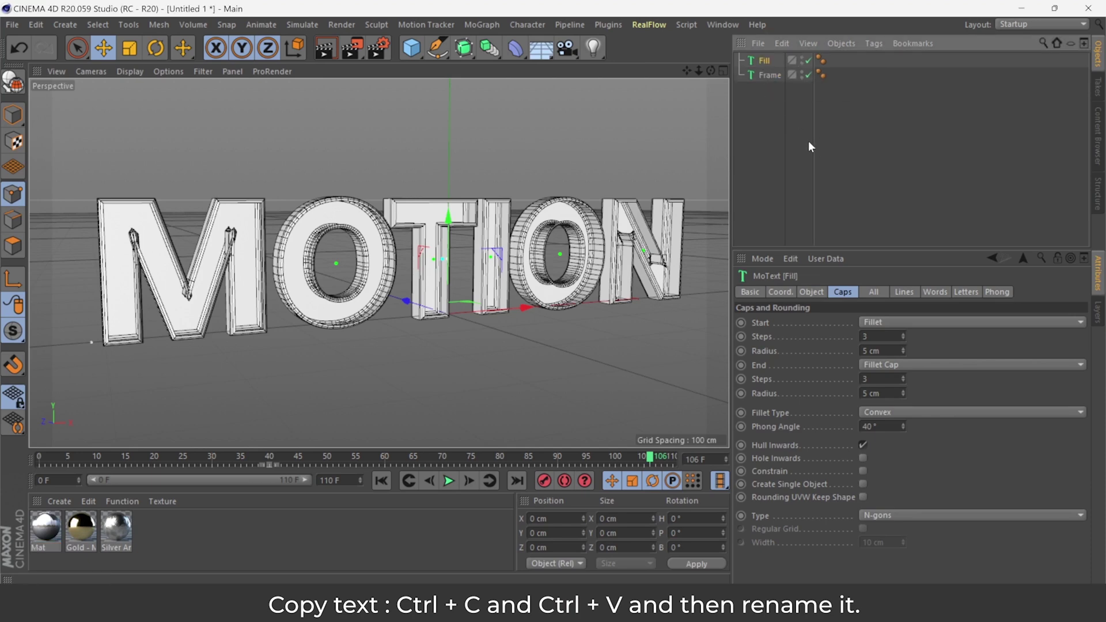
# - Give Fill a 2 cm start fillet cap and a deeper extrusion
pyautogui.click(893, 321)
pyautogui.click(897, 379)
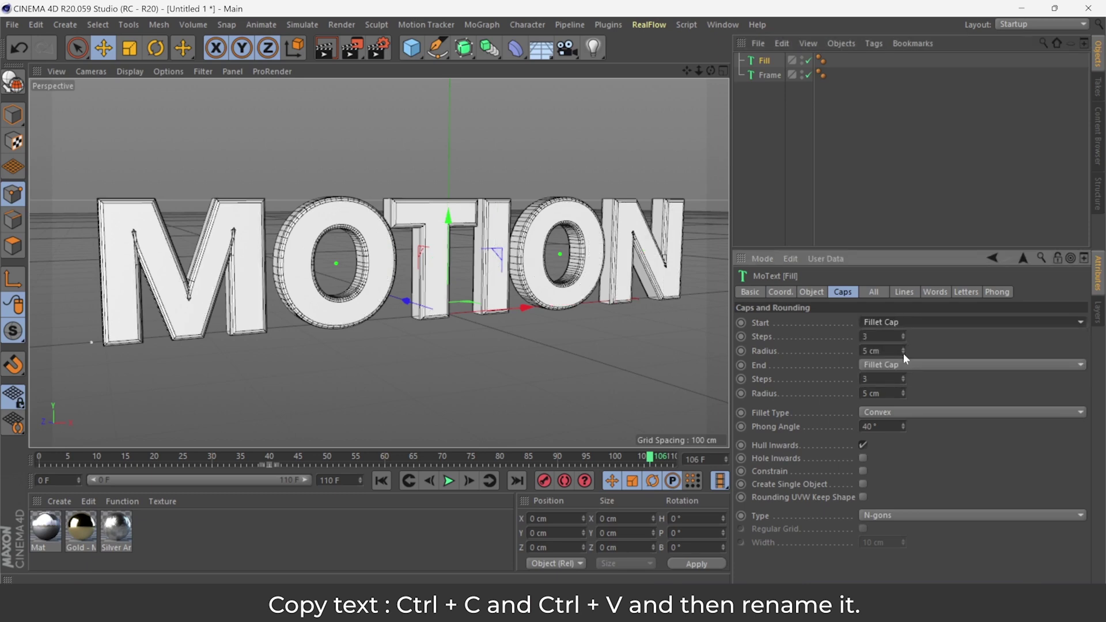
pyautogui.moveTo(904, 354); pyautogui.dragTo(903, 395)
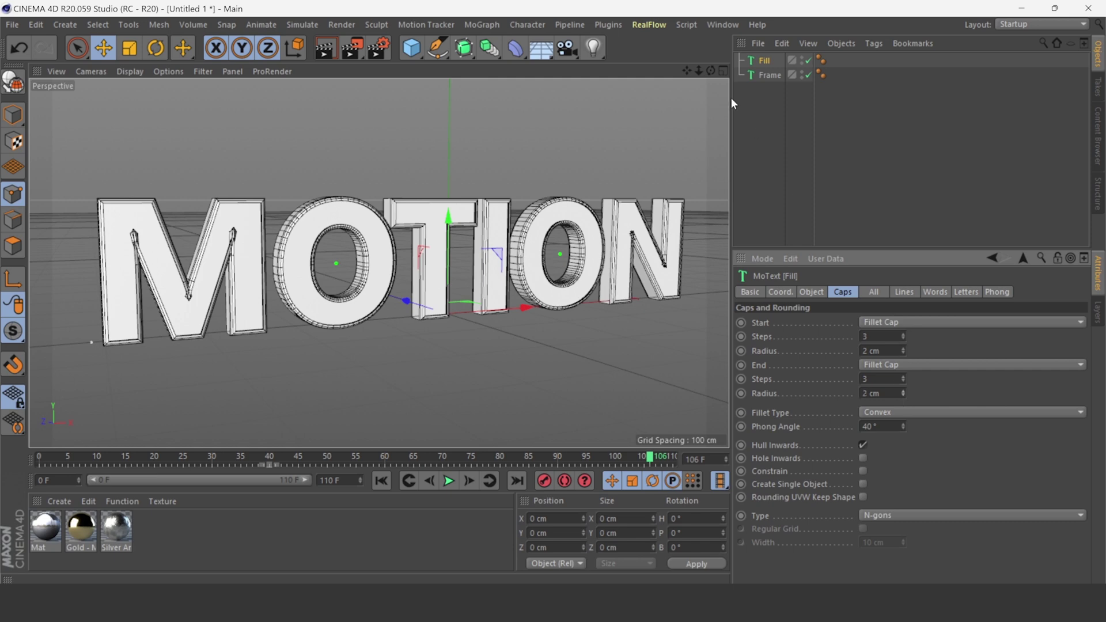
pyautogui.moveTo(710, 71); pyautogui.dragTo(734, 65)
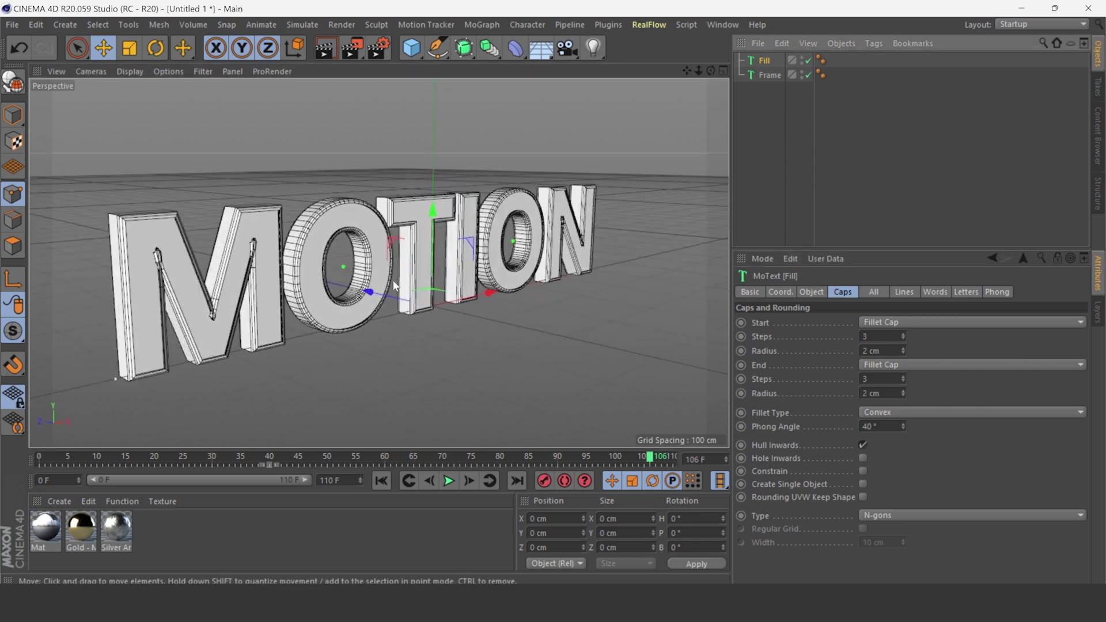
pyautogui.moveTo(373, 294); pyautogui.dragTo(377, 305)
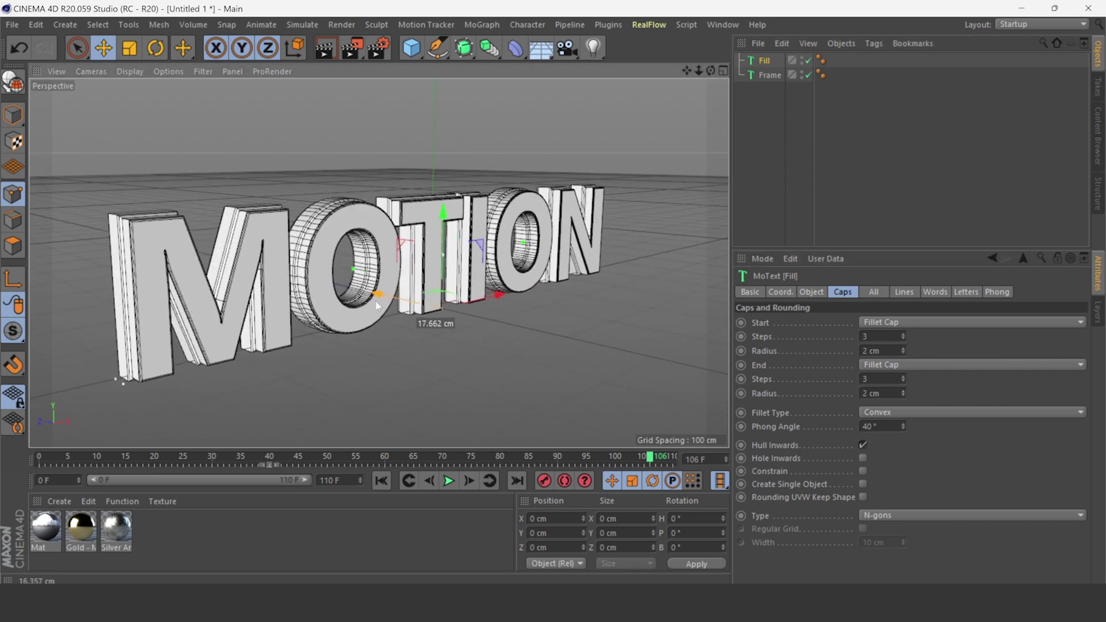
pyautogui.moveTo(376, 302); pyautogui.dragTo(378, 302)
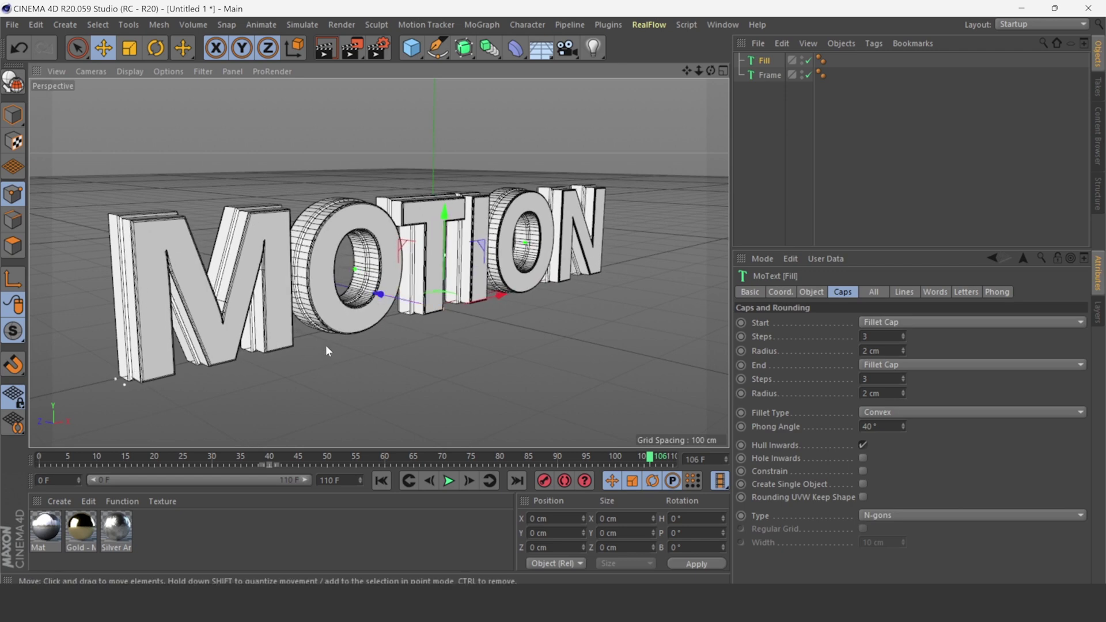
pyautogui.moveTo(710, 70); pyautogui.dragTo(784, 74)
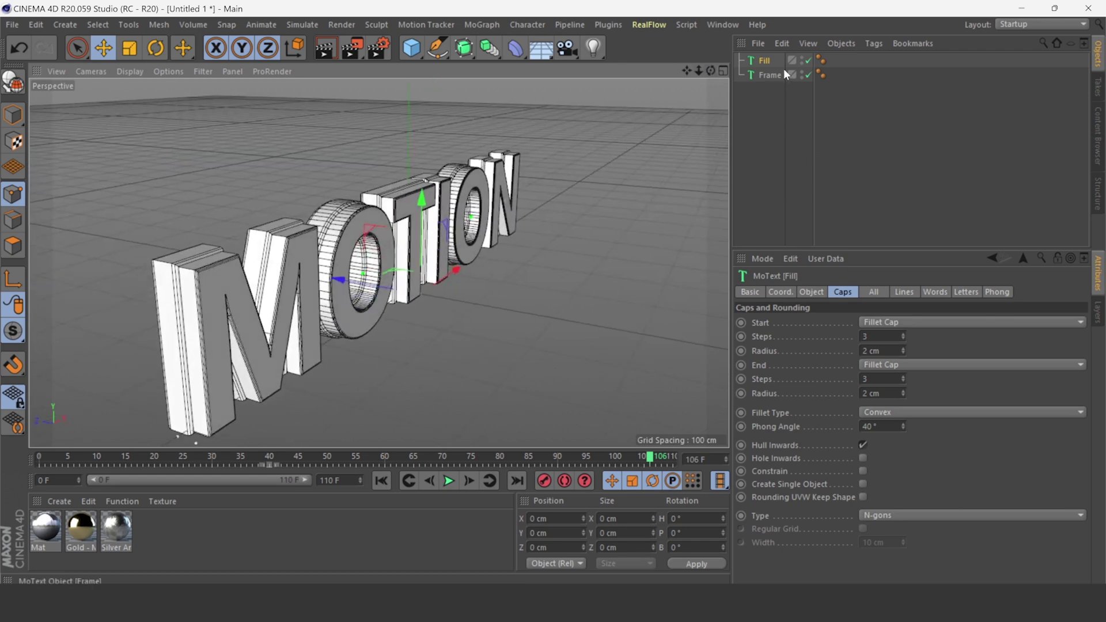
# - Set Frame's start and end radius to 6 cm with 5 steps each
pyautogui.click(771, 76)
pyautogui.click(903, 348)
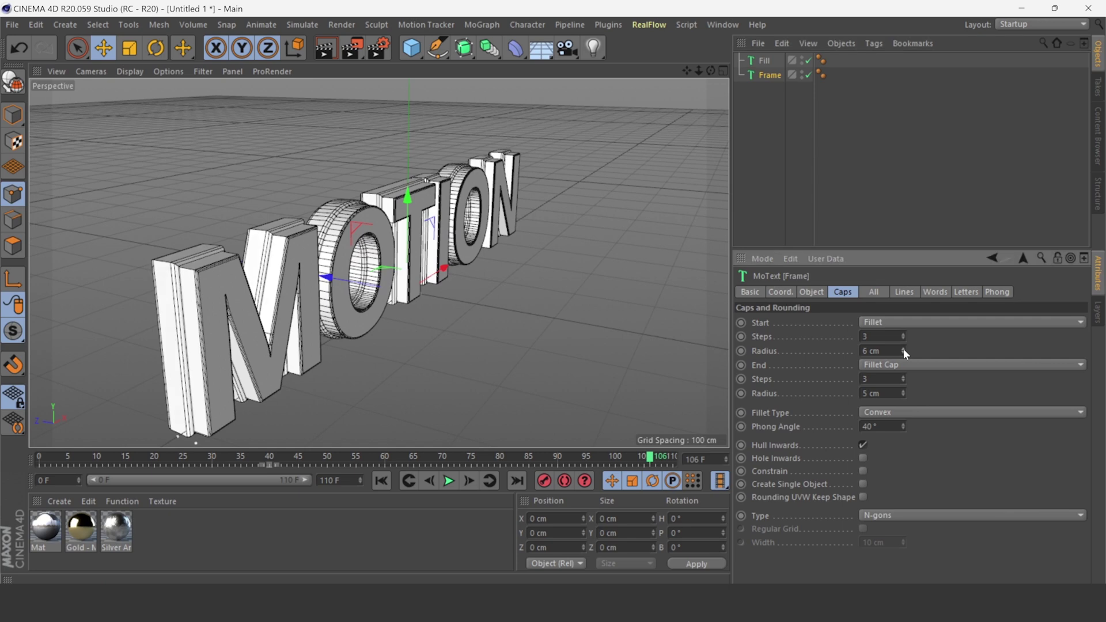
pyautogui.click(902, 391)
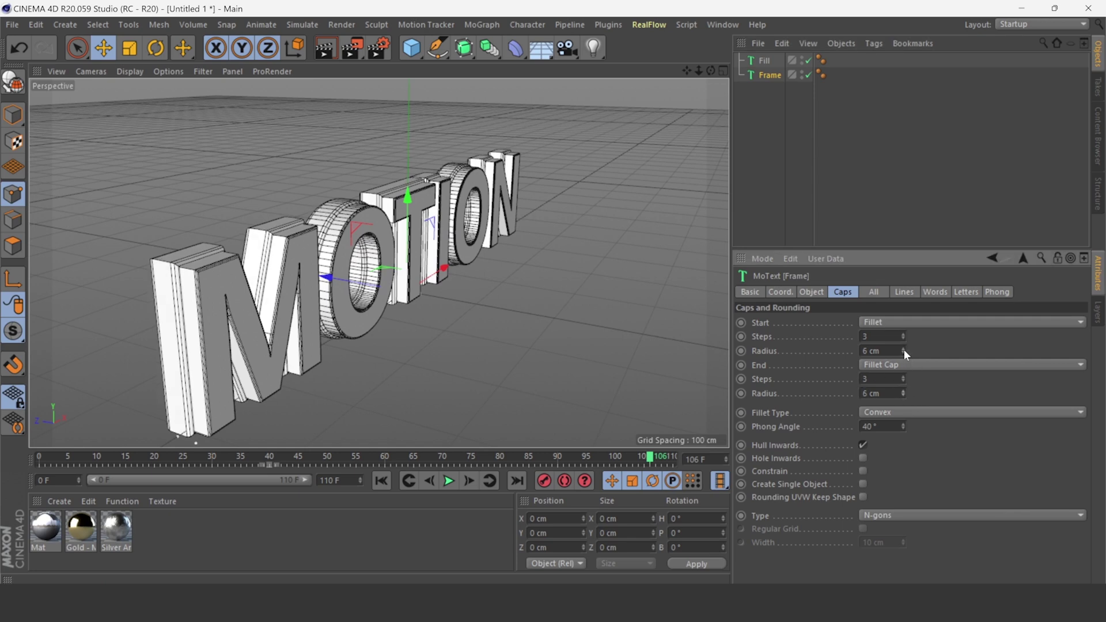
pyautogui.click(903, 333)
pyautogui.click(902, 376)
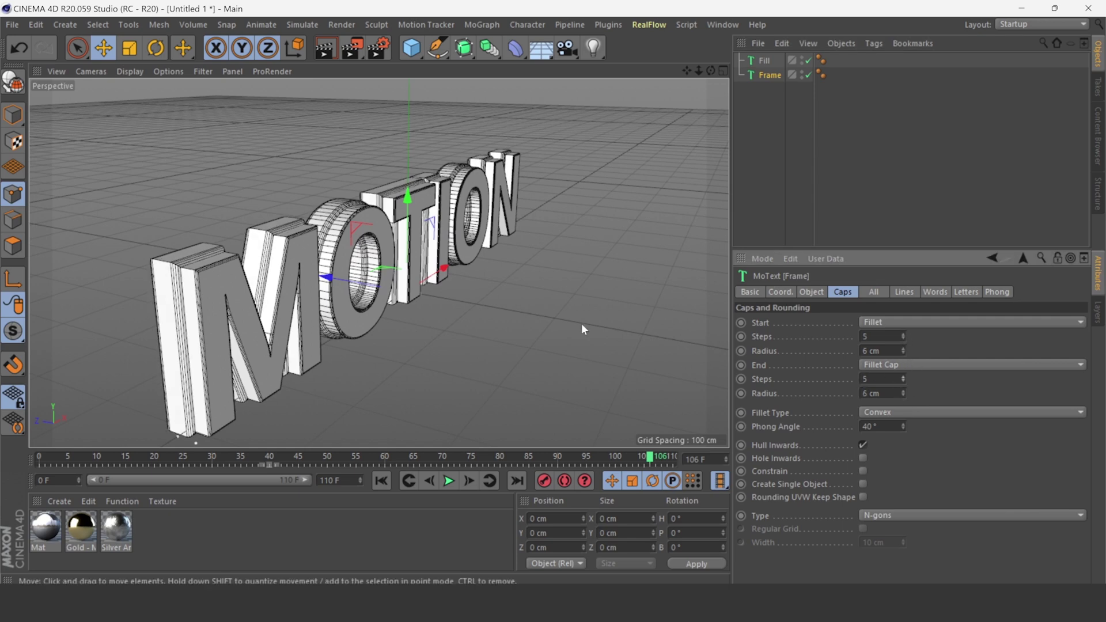
pyautogui.keyDown('alt'); pyautogui.moveTo(300, 303); pyautogui.dragTo(522, 160); pyautogui.keyUp('alt')
pyautogui.moveTo(710, 70)
pyautogui.mouseDown()
pyautogui.moveTo(662, 103)
pyautogui.moveTo(718, 105)
pyautogui.mouseUp()
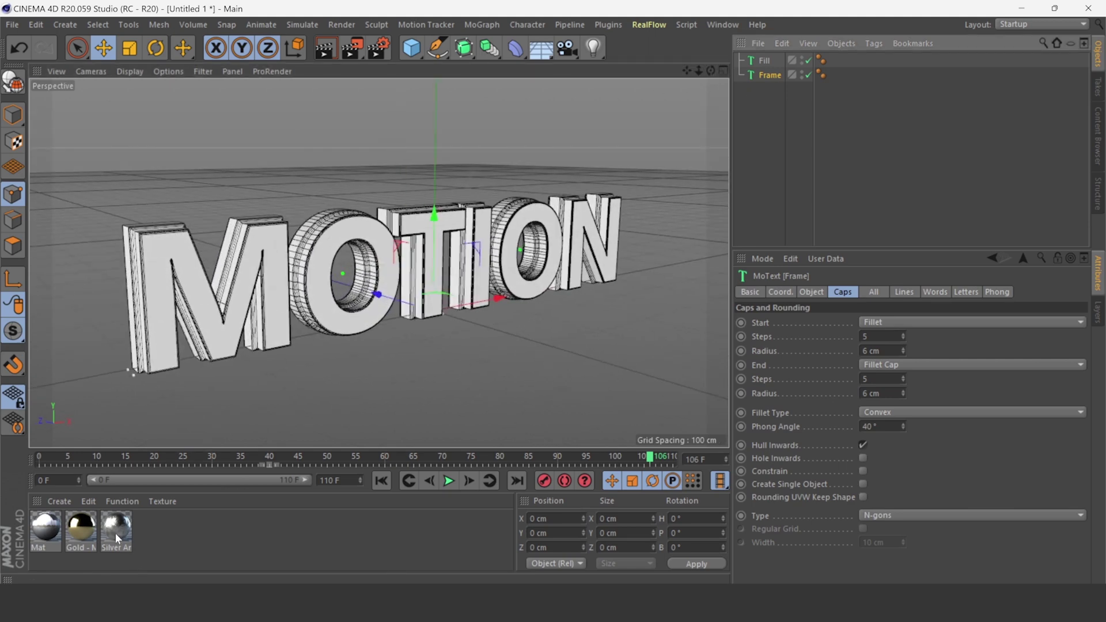
# - Apply the Silver material to Frame and set the viewport to Gouraud Shading
pyautogui.moveTo(115, 535); pyautogui.dragTo(681, 175)
pyautogui.moveTo(772, 78)
pyautogui.mouseDown()
pyautogui.moveTo(762, 61)
pyautogui.moveTo(714, 92)
pyautogui.moveTo(708, 67)
pyautogui.mouseUp()
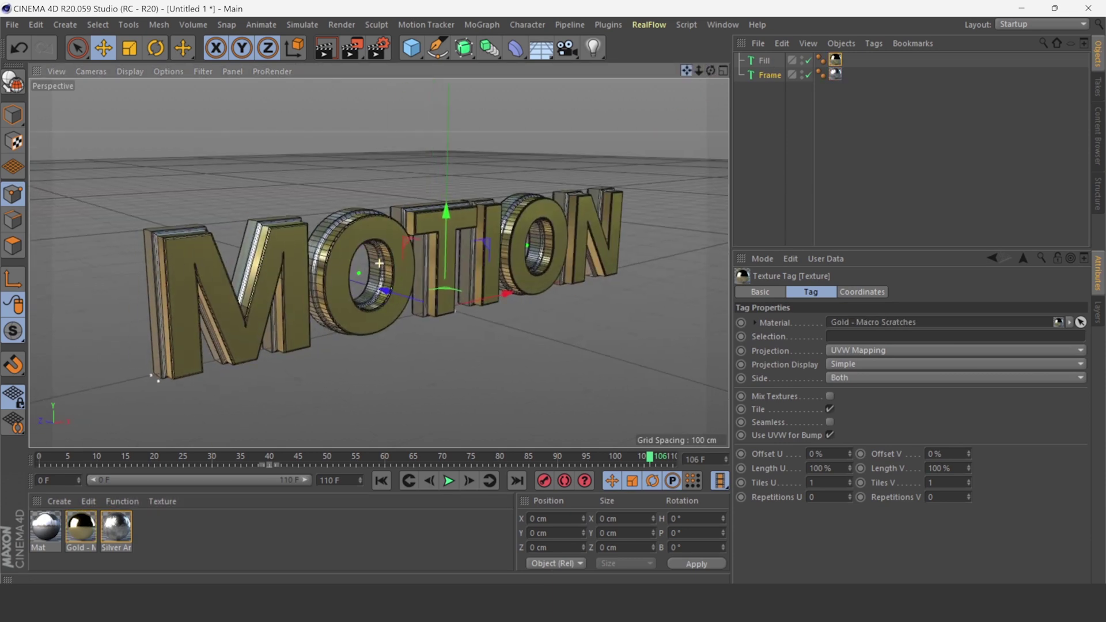
pyautogui.click(130, 71)
pyautogui.click(190, 92)
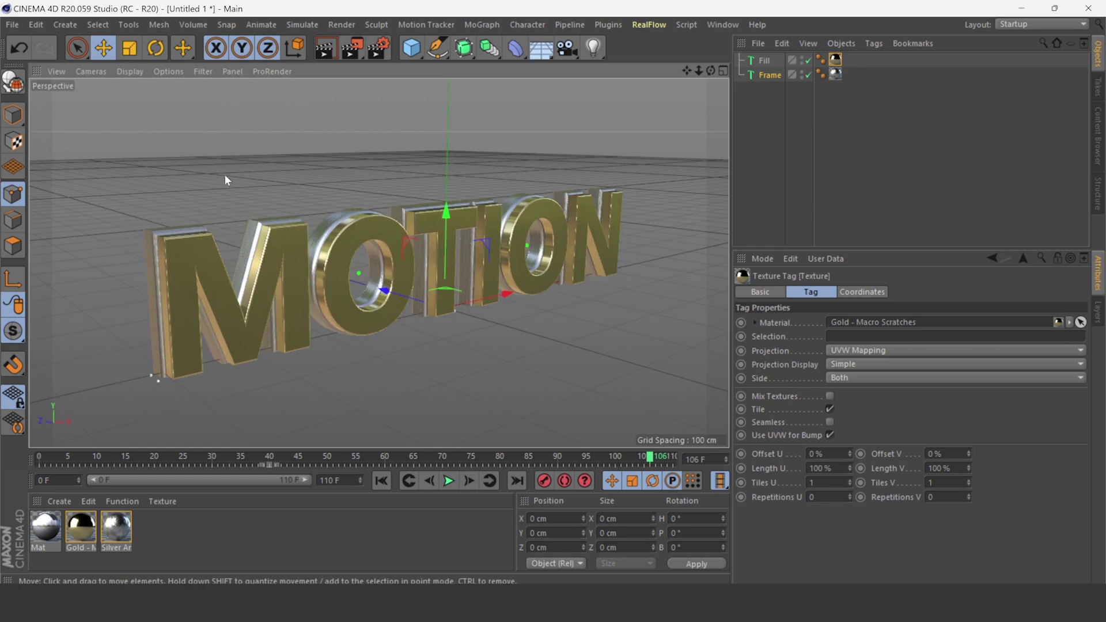
pyautogui.moveTo(710, 70); pyautogui.dragTo(708, 73)
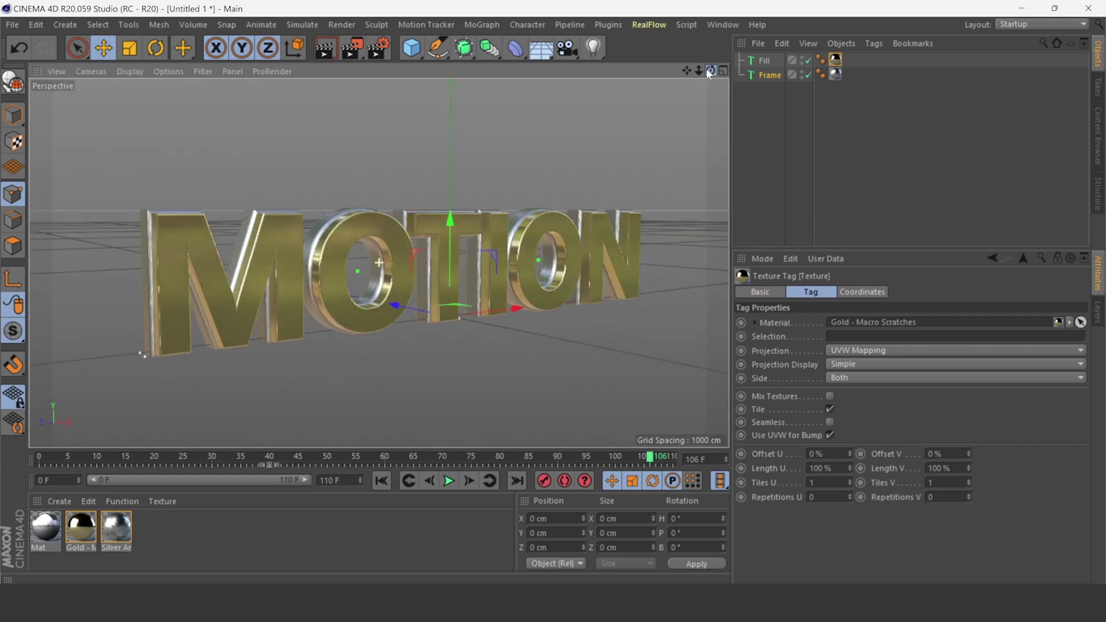
# - Disable the gold Fill text in the Object Manager
pyautogui.click(805, 62)
pyautogui.moveTo(686, 68)
pyautogui.mouseDown()
pyautogui.moveTo(707, 67)
pyautogui.moveTo(675, 66)
pyautogui.mouseUp()
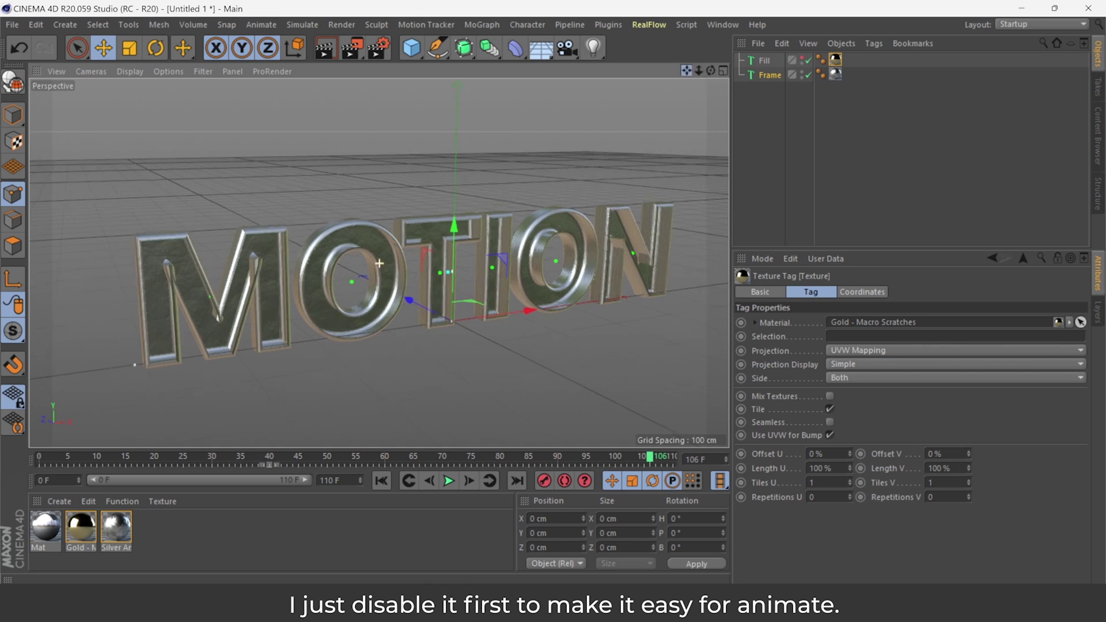
pyautogui.click(772, 78)
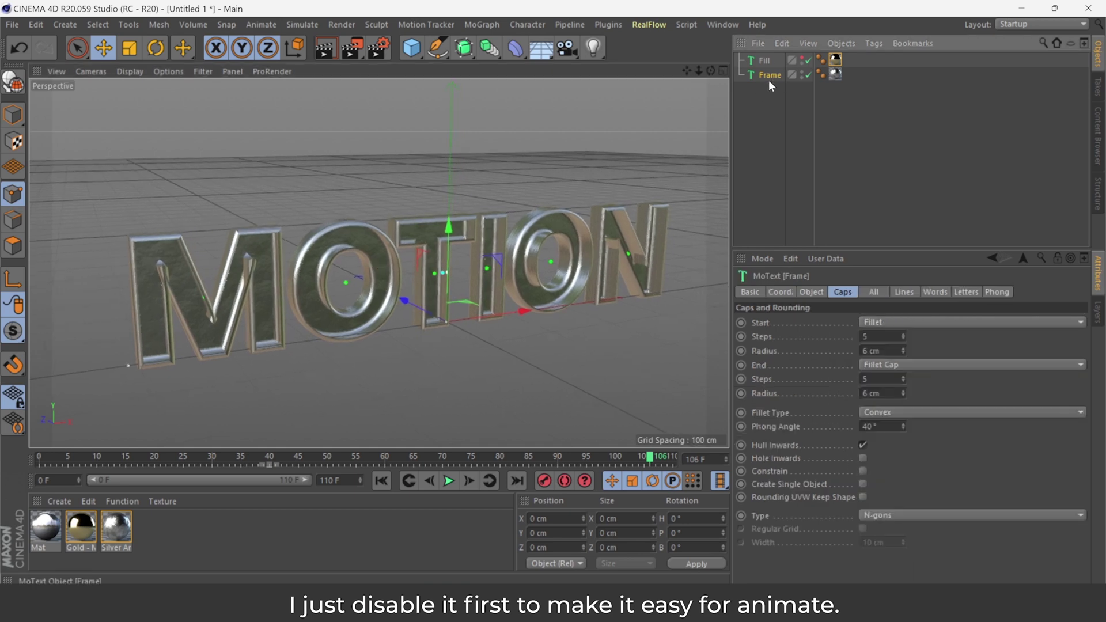
# - Add a Plain effector and place it below Frame
pyautogui.click(490, 23)
pyautogui.click(521, 44)
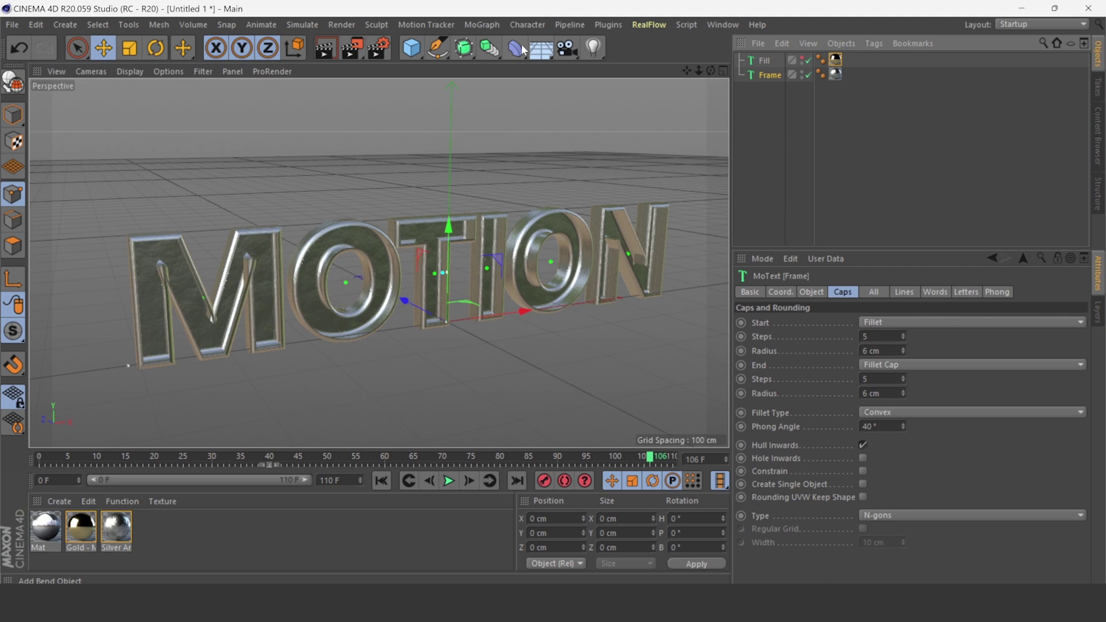
pyautogui.click(480, 24)
pyautogui.moveTo(493, 46)
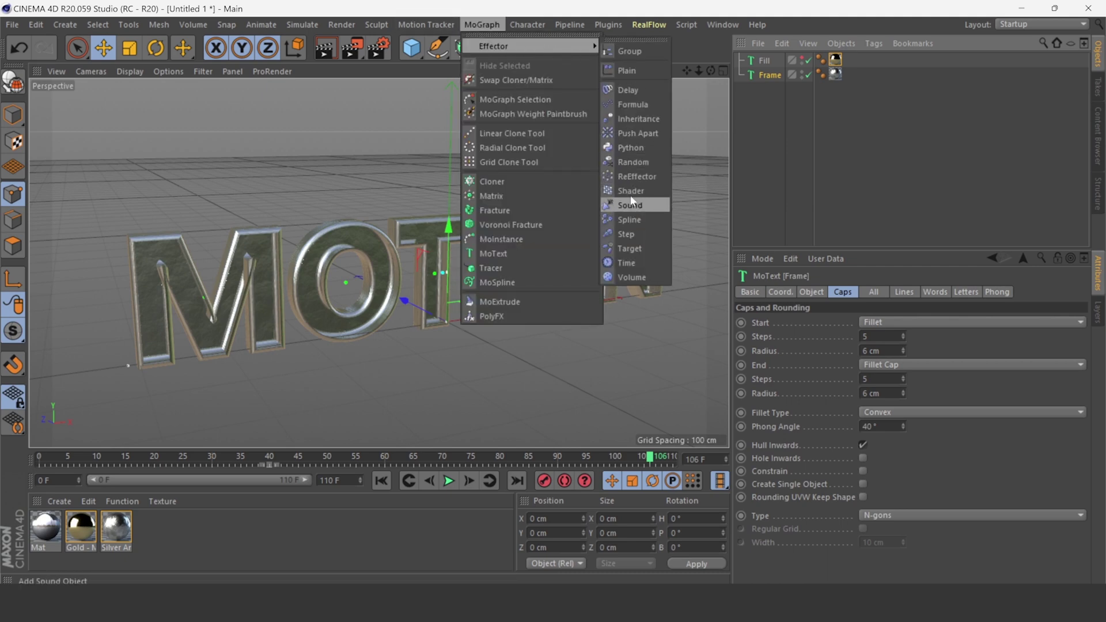
pyautogui.click(625, 70)
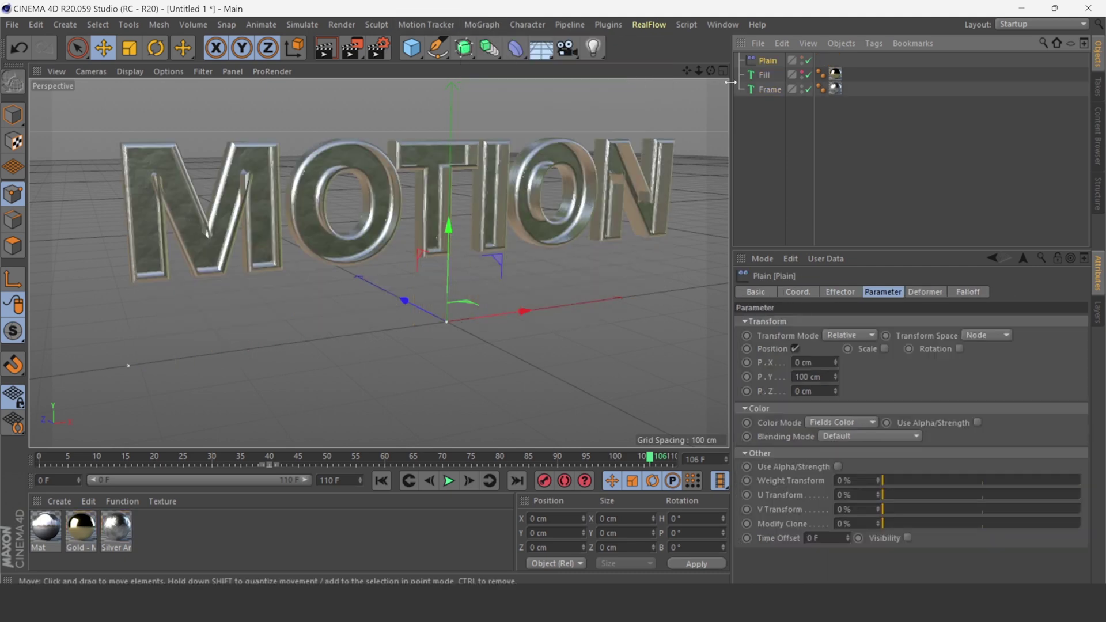
pyautogui.moveTo(767, 62); pyautogui.dragTo(769, 90)
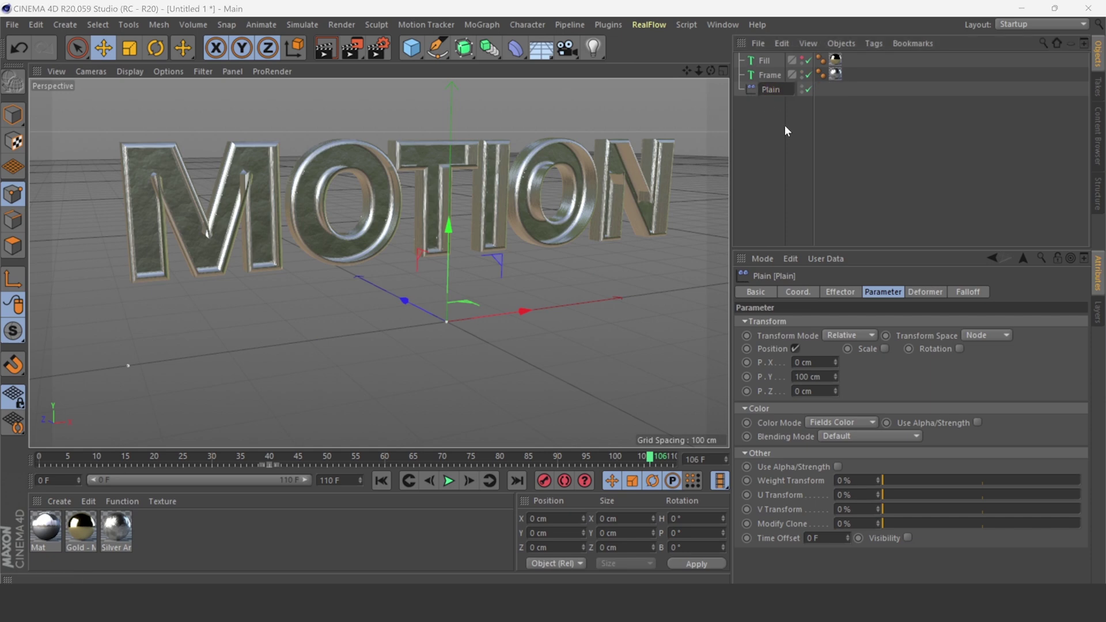
# - Name the effector Frame Plain and set its P.Y offset to 0 cm
pyautogui.write('Frame Plain')
pyautogui.press('Return')
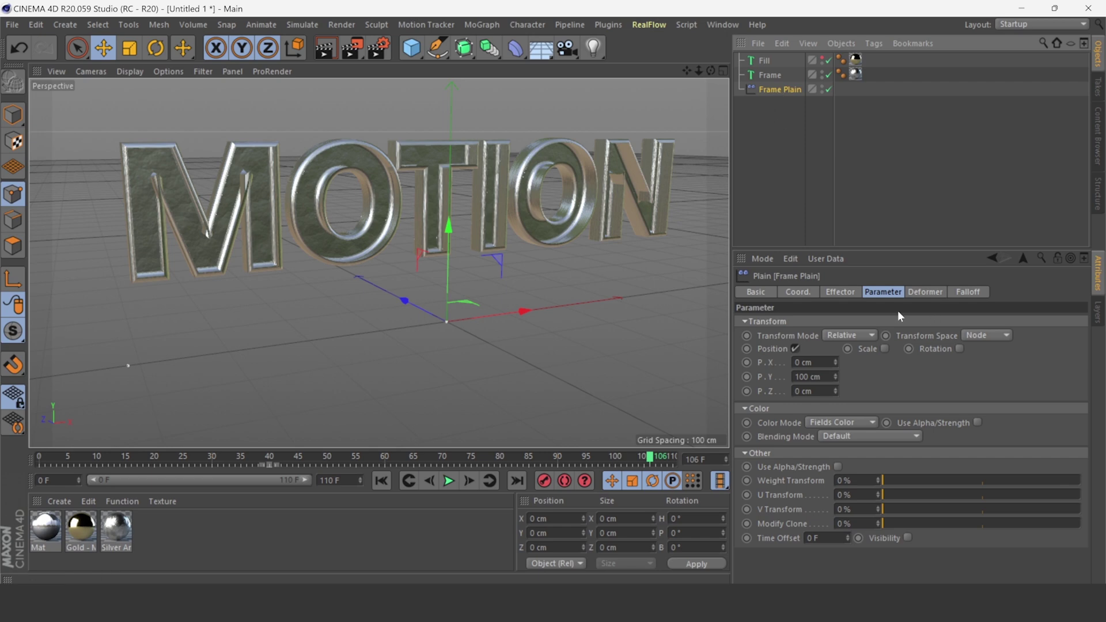
pyautogui.click(817, 378)
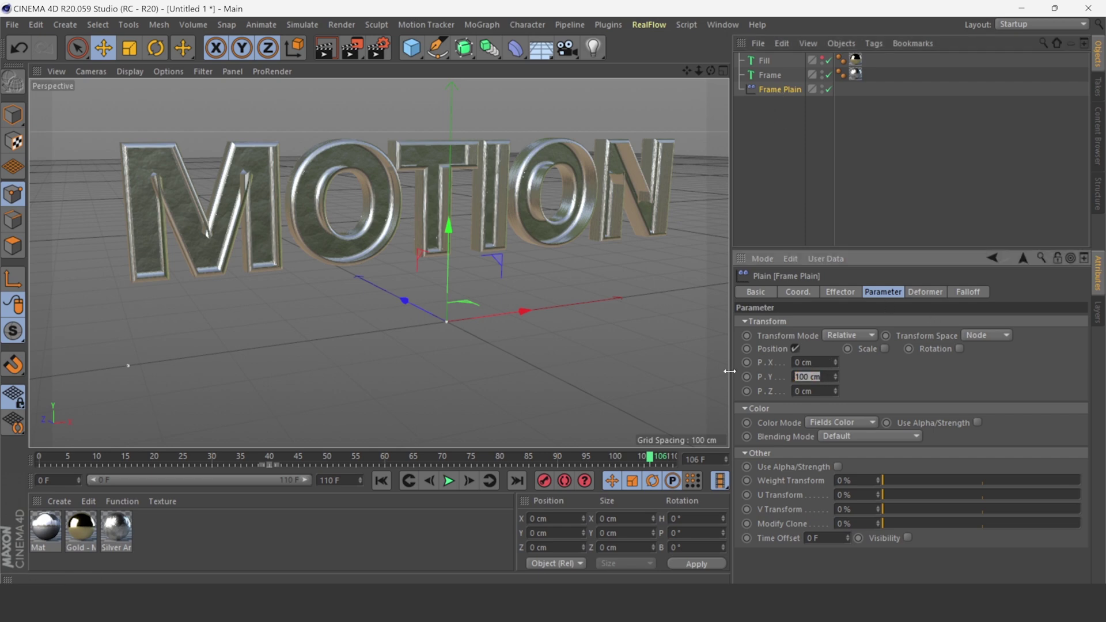
pyautogui.write('0')
pyautogui.press('Return')
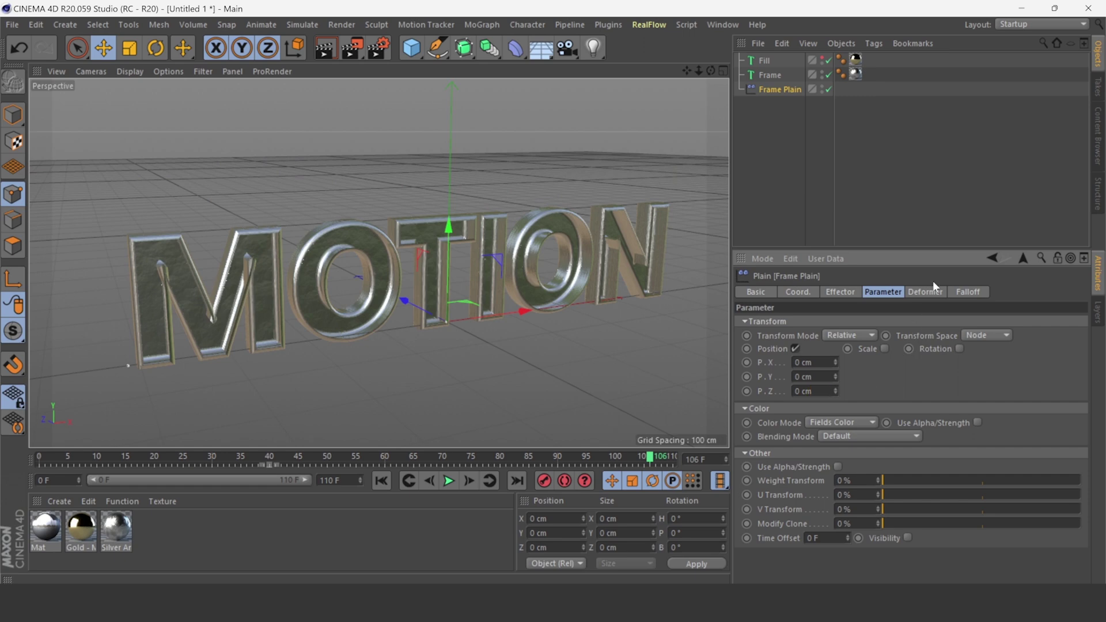
pyautogui.click(969, 292)
# - Add a Linear Field falloff, set P.Z to 98 cm, and slide the field left over the letters
pyautogui.click(772, 429)
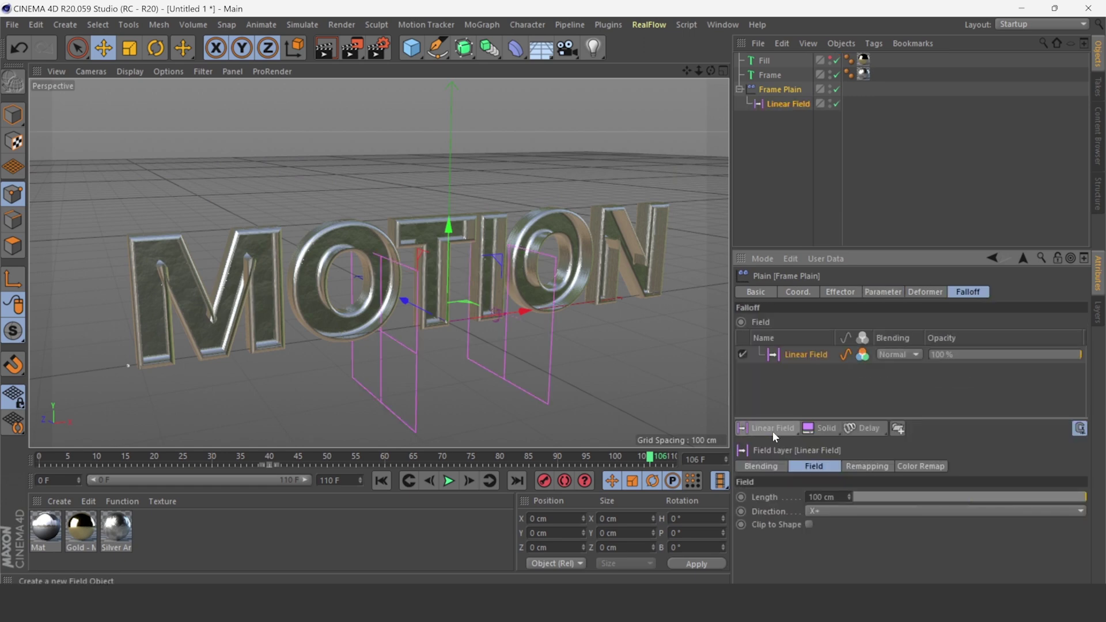
pyautogui.click(888, 294)
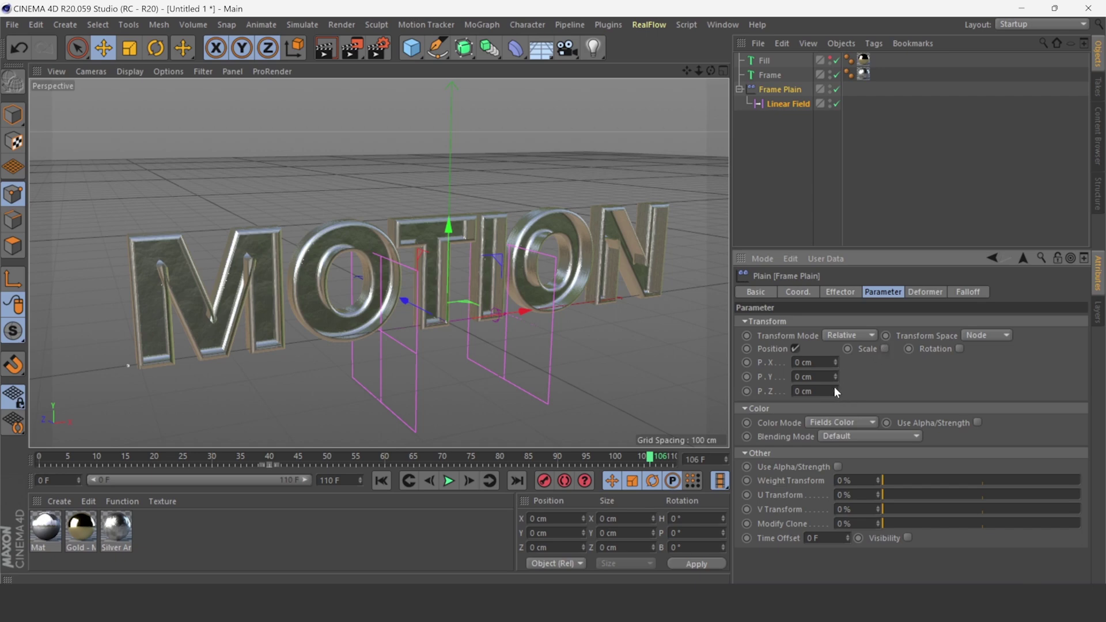
pyautogui.moveTo(836, 391); pyautogui.dragTo(836, 340)
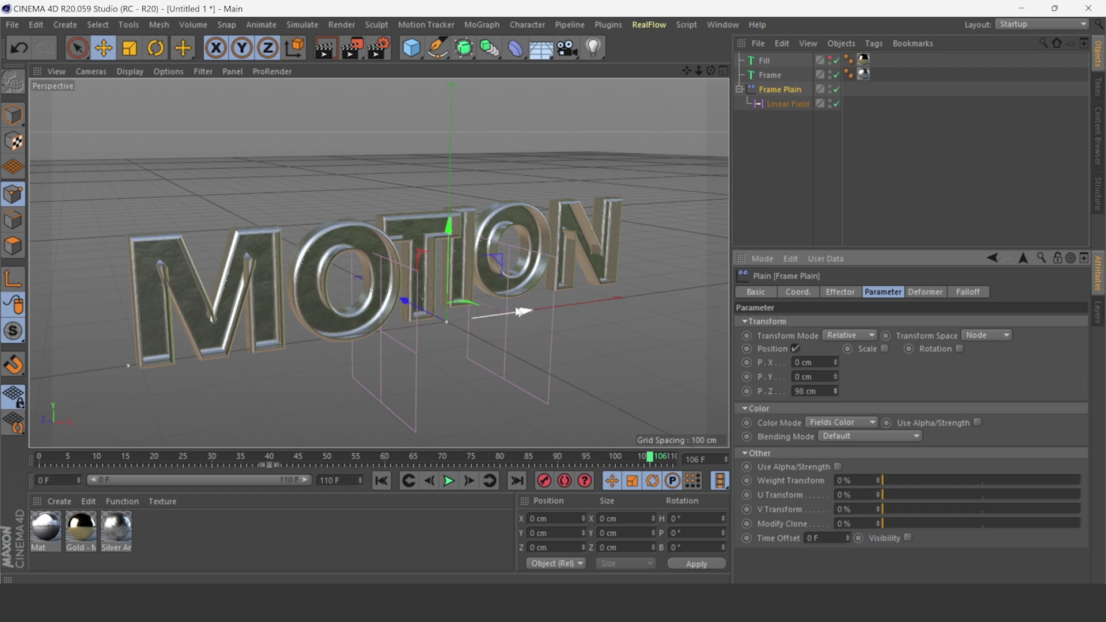
pyautogui.moveTo(458, 306)
pyautogui.mouseDown()
pyautogui.moveTo(150, 363)
pyautogui.moveTo(283, 345)
pyautogui.mouseUp()
pyautogui.moveTo(650, 458); pyautogui.dragTo(172, 459)
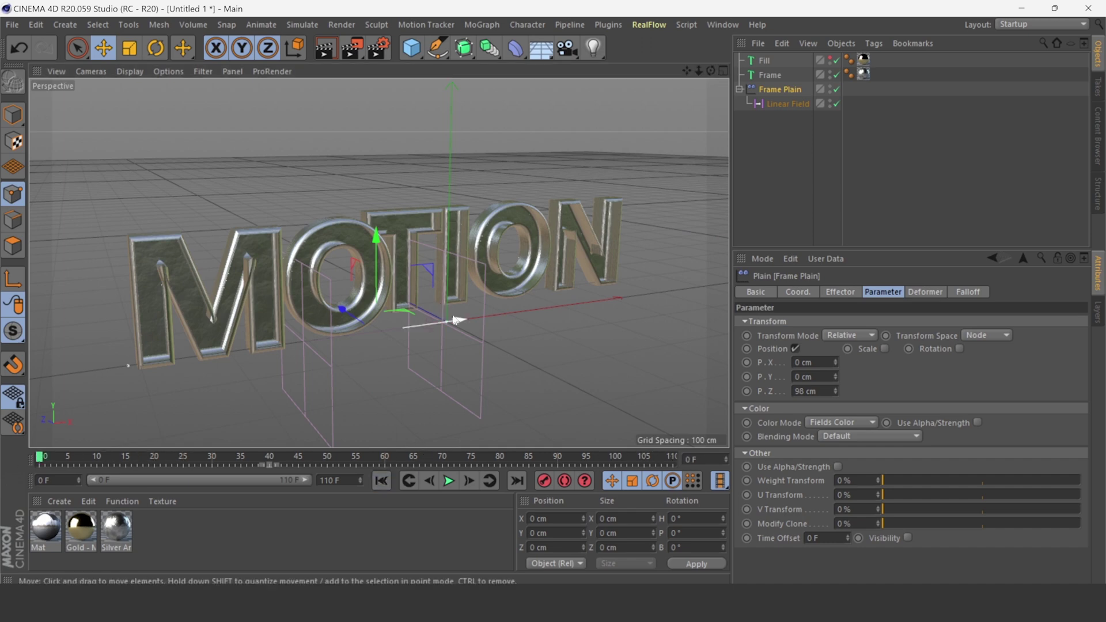
pyautogui.moveTo(457, 318)
pyautogui.mouseDown()
pyautogui.moveTo(249, 323)
pyautogui.moveTo(389, 289)
pyautogui.mouseUp()
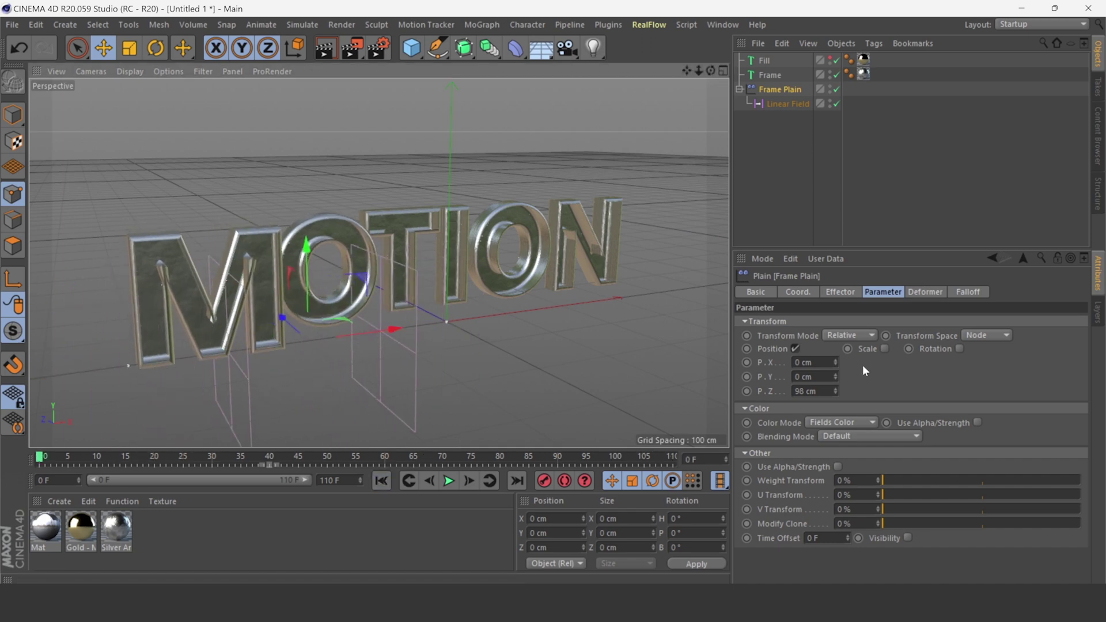
# - Enable uniform scale on Frame Plain with a value of -1
pyautogui.click(885, 348)
pyautogui.click(921, 404)
pyautogui.write('-2')
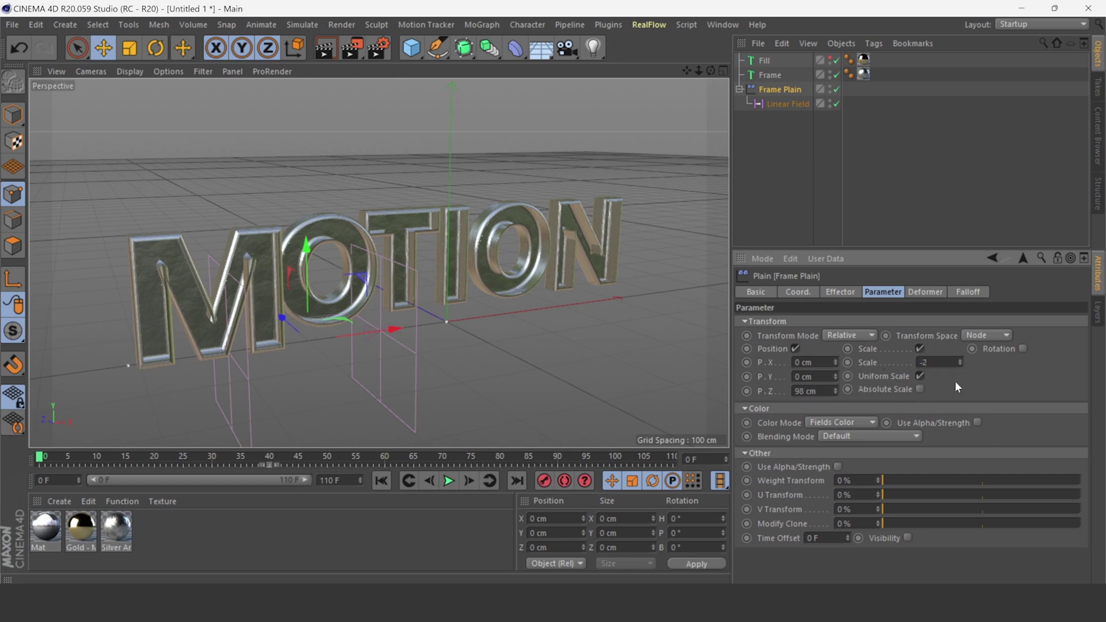
pyautogui.moveTo(394, 329)
pyautogui.mouseDown()
pyautogui.moveTo(355, 327)
pyautogui.moveTo(486, 330)
pyautogui.mouseUp()
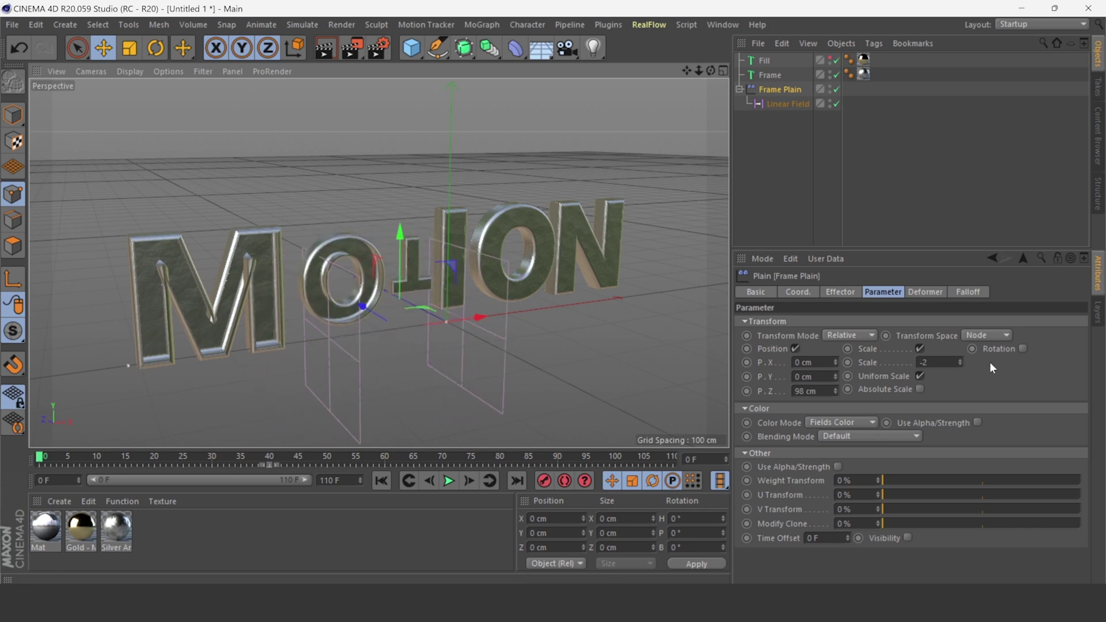
pyautogui.click(951, 359)
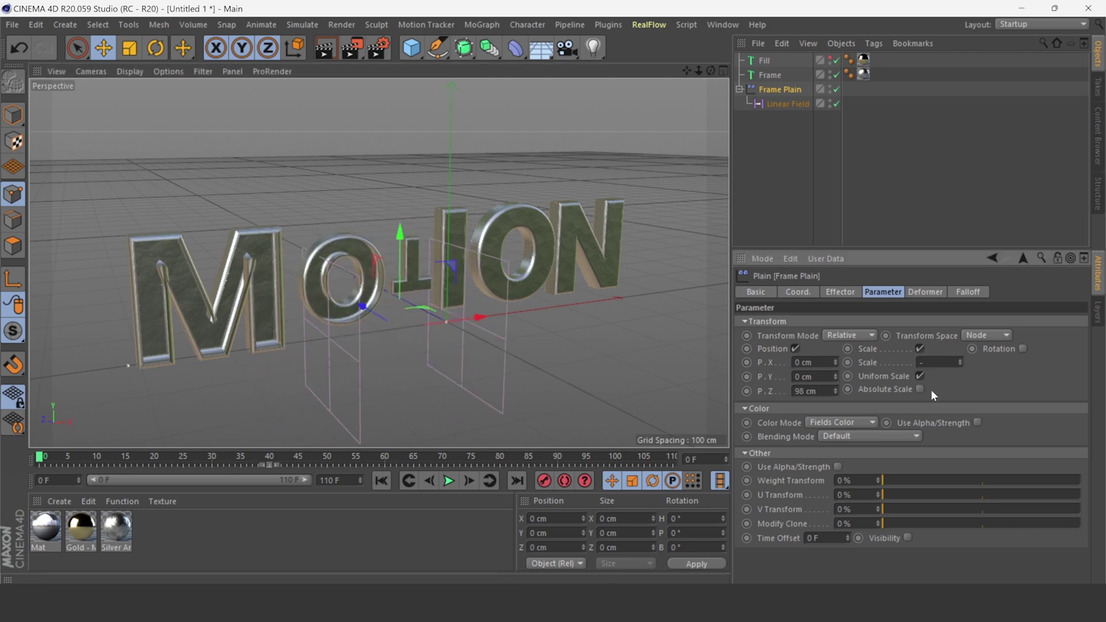
pyautogui.write('1')
pyautogui.press('Return')
pyautogui.moveTo(468, 316)
pyautogui.mouseDown()
pyautogui.moveTo(601, 278)
pyautogui.moveTo(434, 321)
pyautogui.mouseUp()
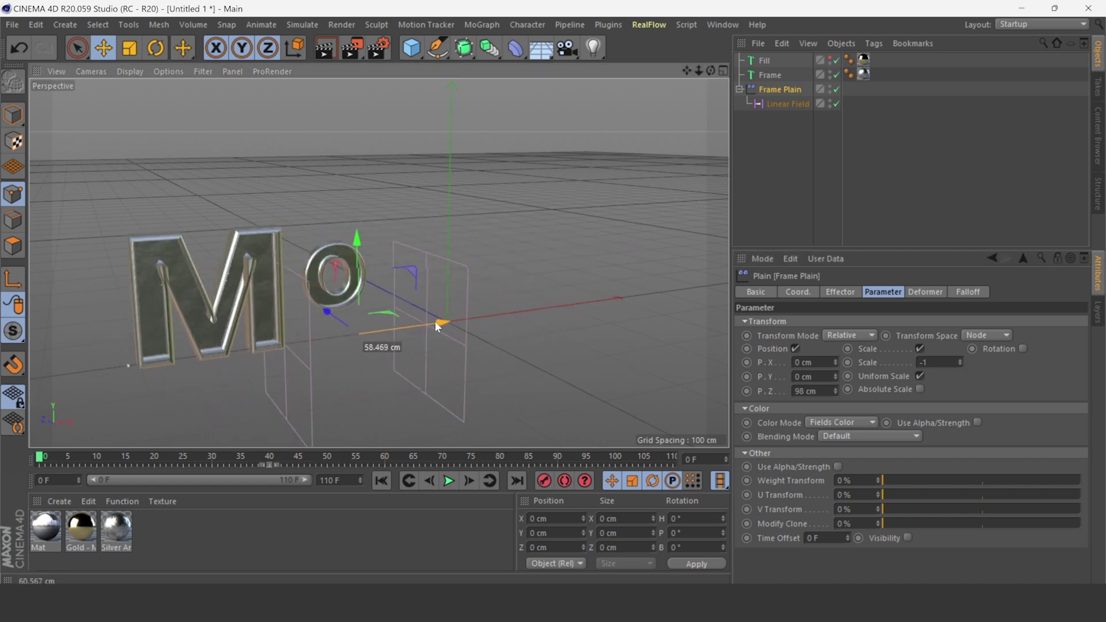
# - Enable rotation with -136° pitch and slide the Linear Field left to hide the letters
pyautogui.click(1023, 348)
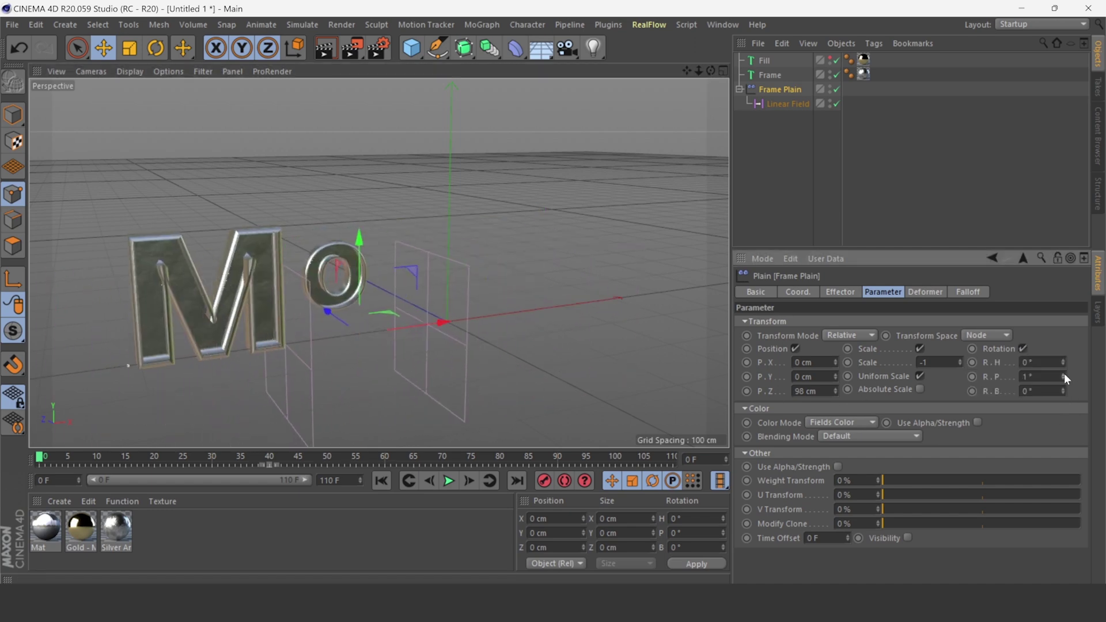
pyautogui.moveTo(1062, 376); pyautogui.dragTo(1064, 426)
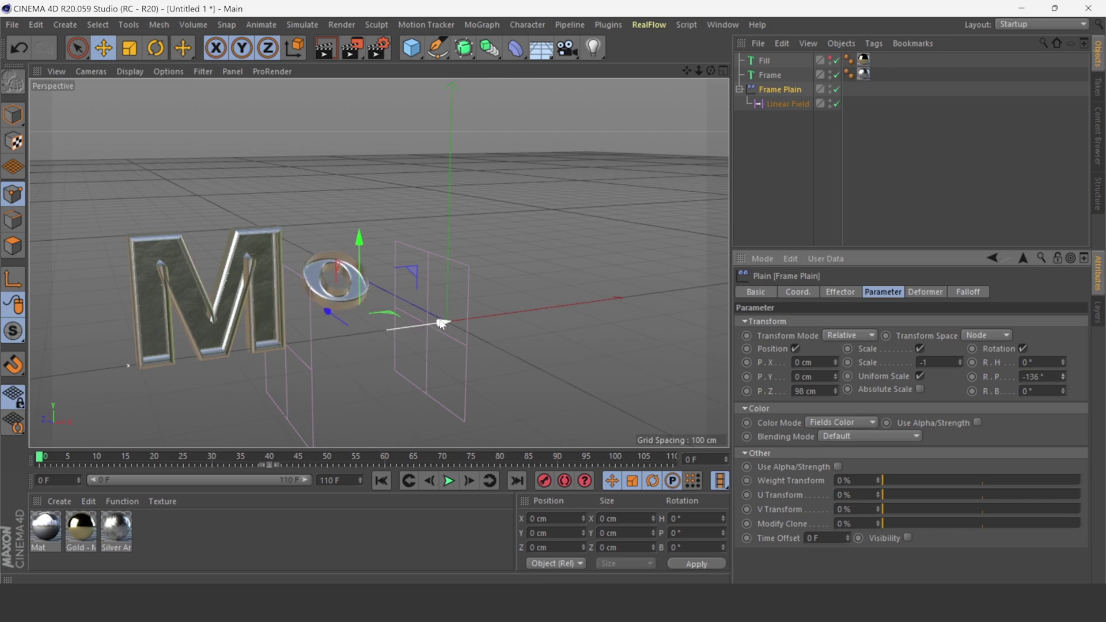
pyautogui.moveTo(442, 322)
pyautogui.mouseDown()
pyautogui.moveTo(373, 336)
pyautogui.moveTo(69, 348)
pyautogui.moveTo(691, 288)
pyautogui.mouseUp()
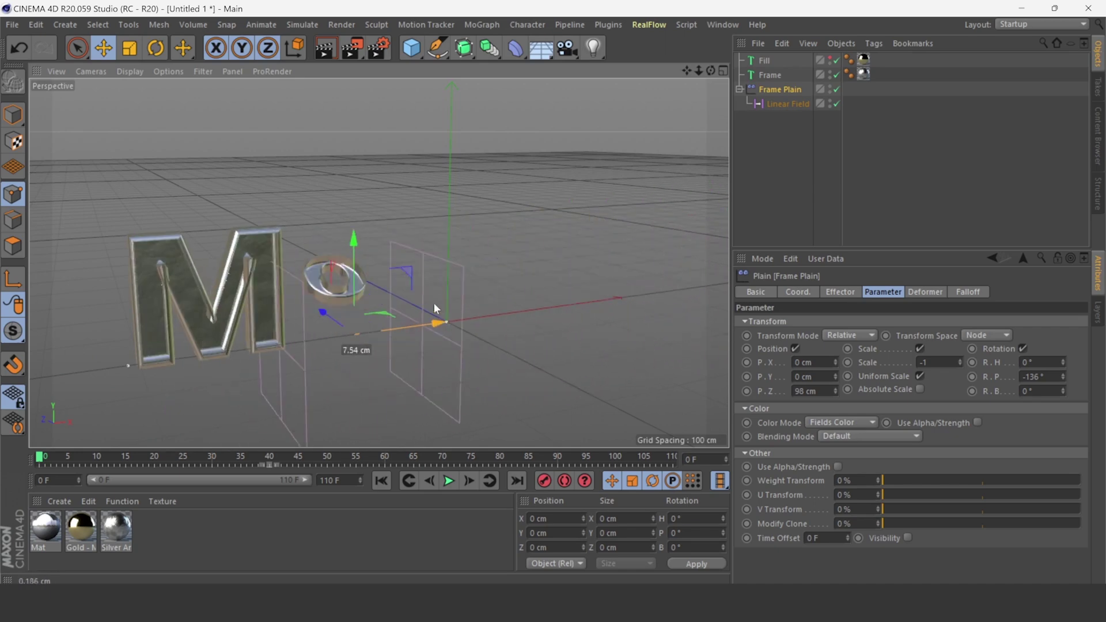
pyautogui.moveTo(691, 288); pyautogui.dragTo(166, 311)
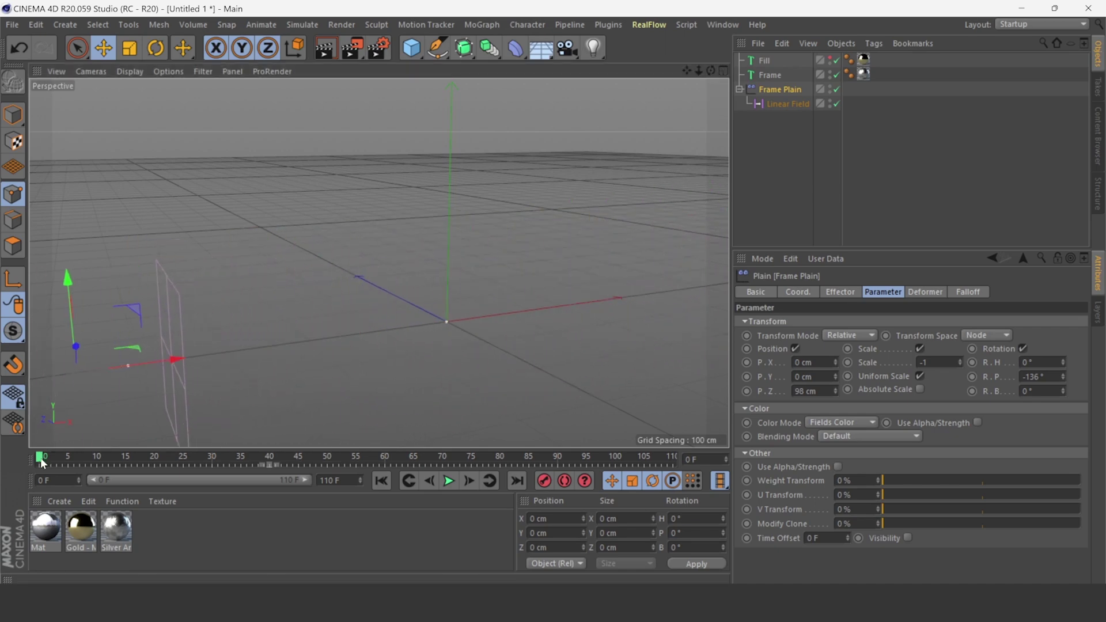
# - Keyframe the Linear Field so MOTION is hidden at frame 0 and revealed by frame 40, then preview
pyautogui.click(545, 481)
pyautogui.moveTo(173, 362)
pyautogui.mouseDown()
pyautogui.moveTo(707, 302)
pyautogui.moveTo(727, 276)
pyautogui.mouseUp()
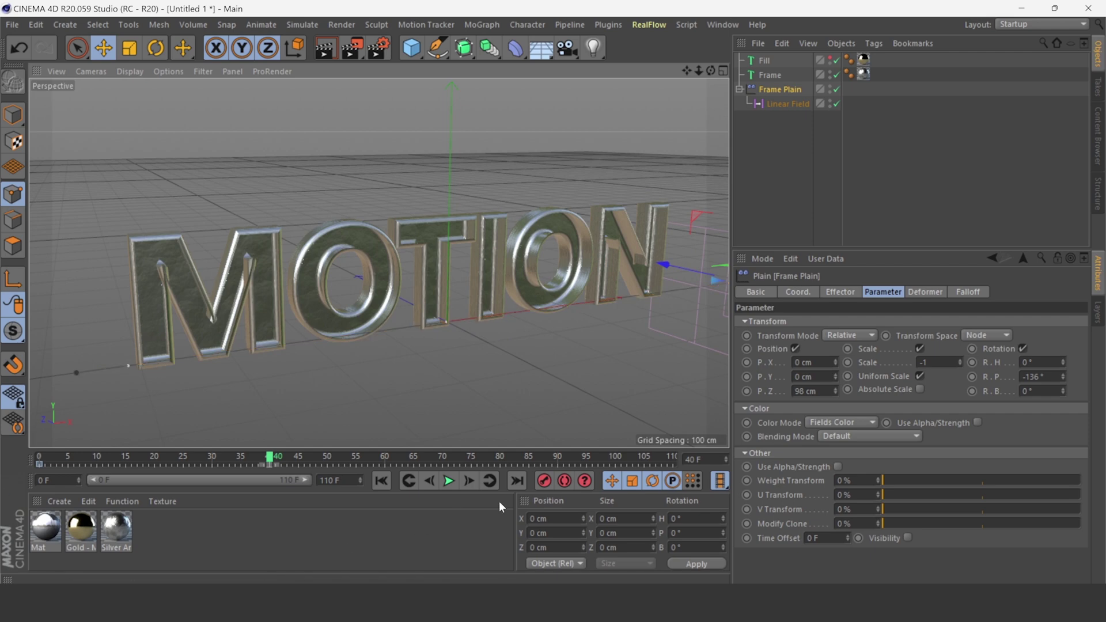
pyautogui.click(381, 481)
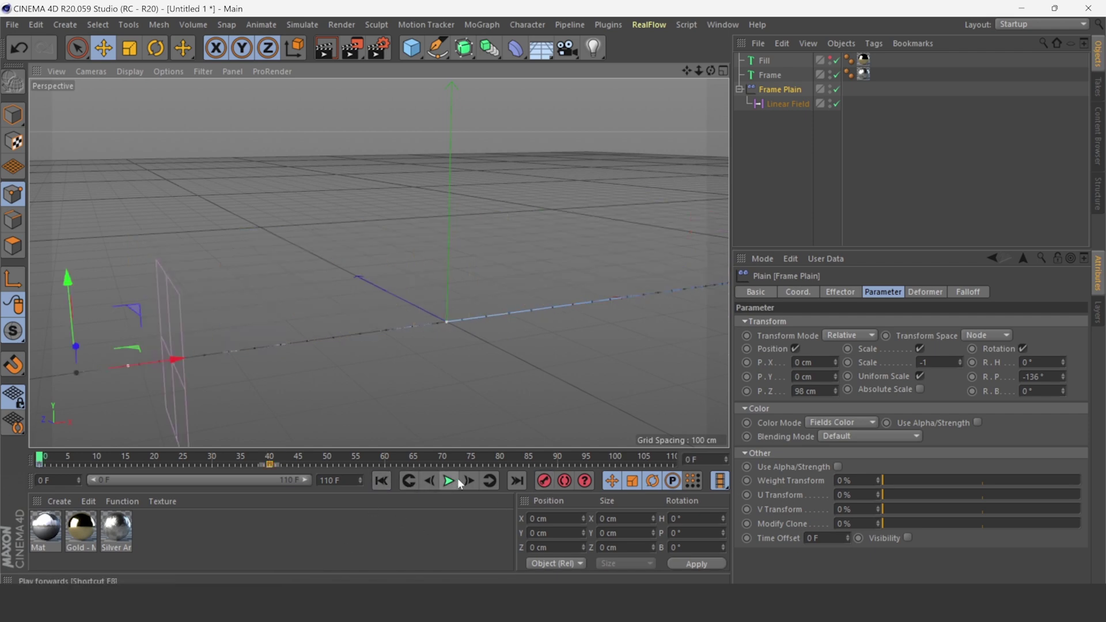
pyautogui.click(449, 481)
pyautogui.click(381, 481)
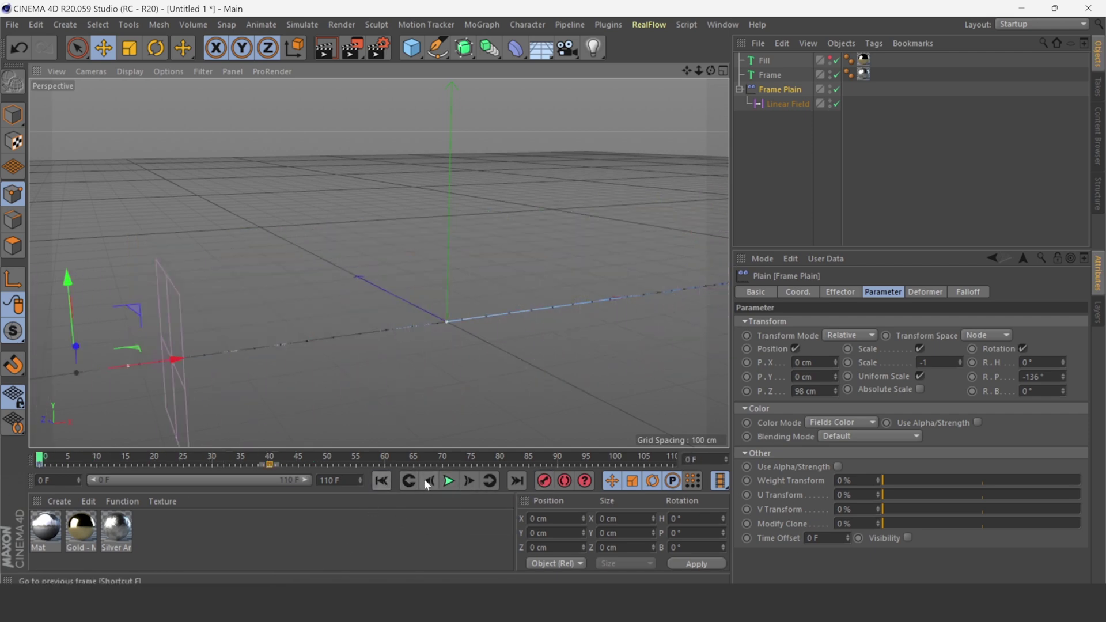
pyautogui.click(449, 481)
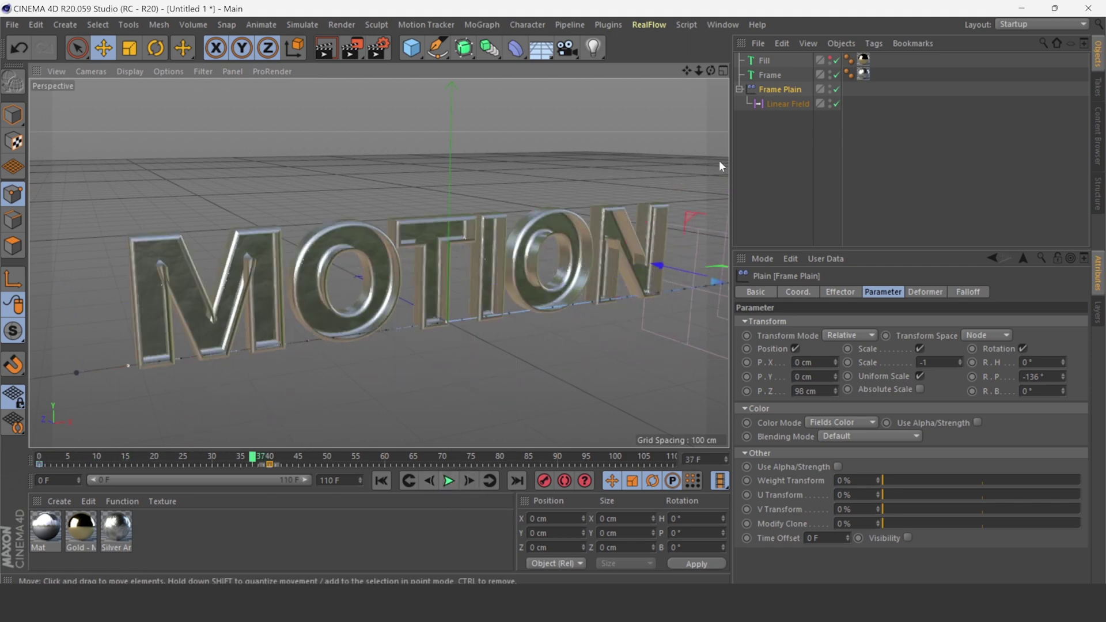
pyautogui.click(766, 75)
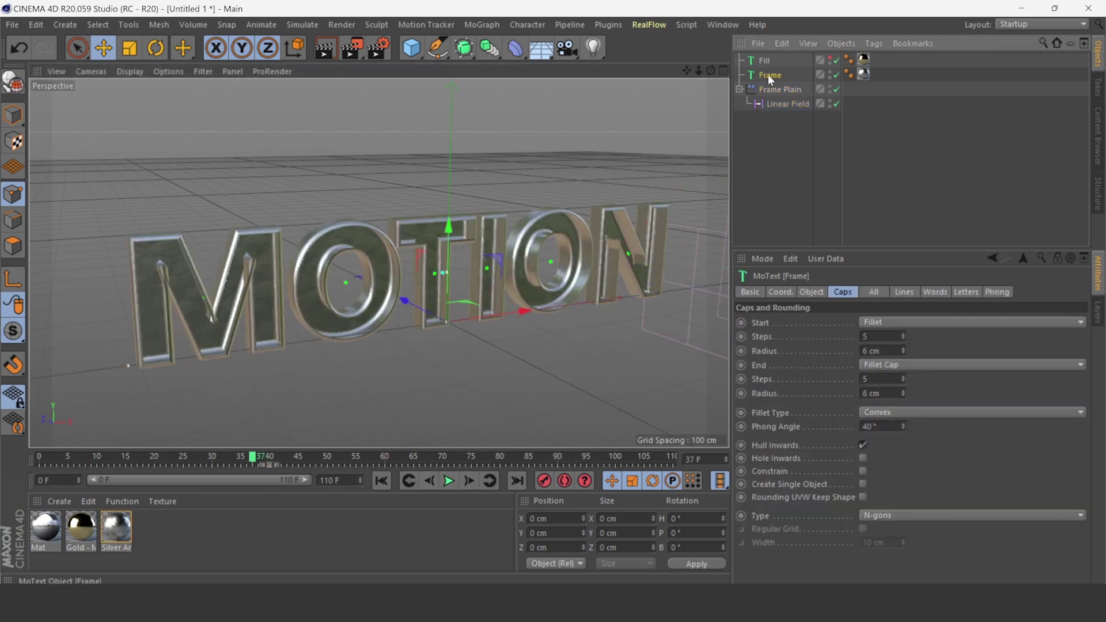
# - Add a Delay effector and name it Frame Delay
pyautogui.click(473, 28)
pyautogui.click(647, 89)
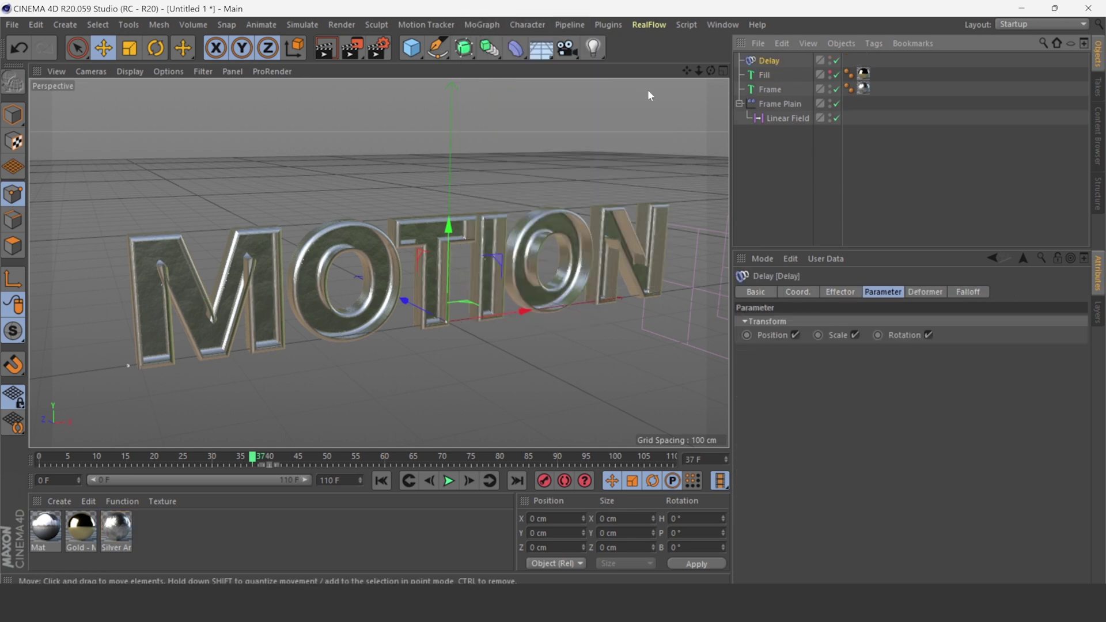
pyautogui.doubleClick(762, 118)
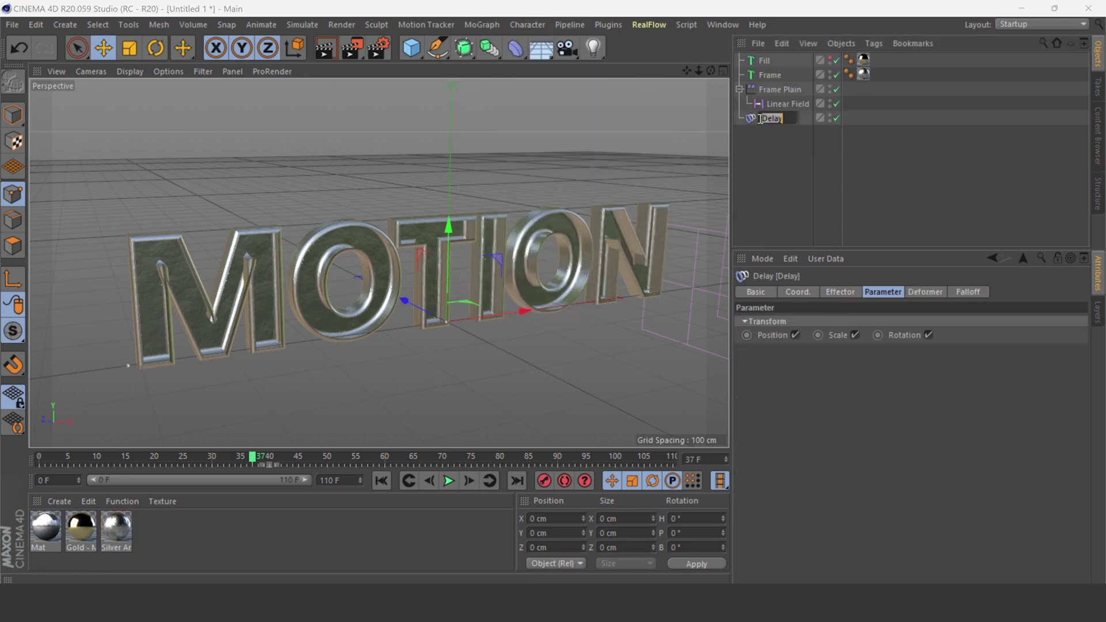
pyautogui.press('Home')
pyautogui.write('Frame')
pyautogui.press('Return')
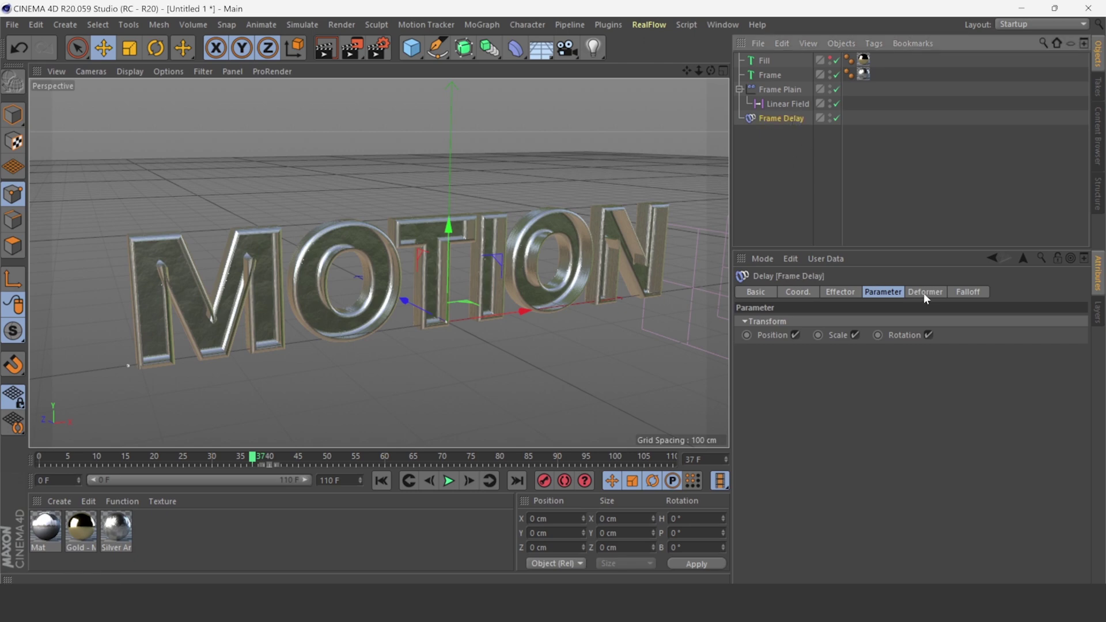
# - Switch the Delay mode to Spring and play the animation from the start
pyautogui.click(852, 294)
pyautogui.click(846, 355)
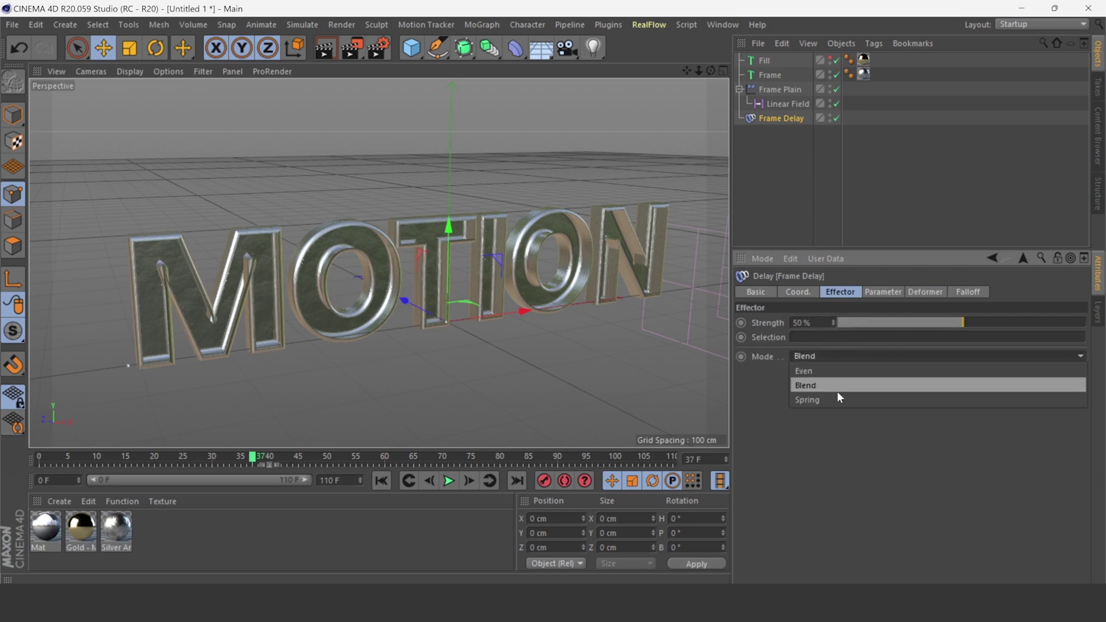
pyautogui.click(837, 397)
pyautogui.click(381, 480)
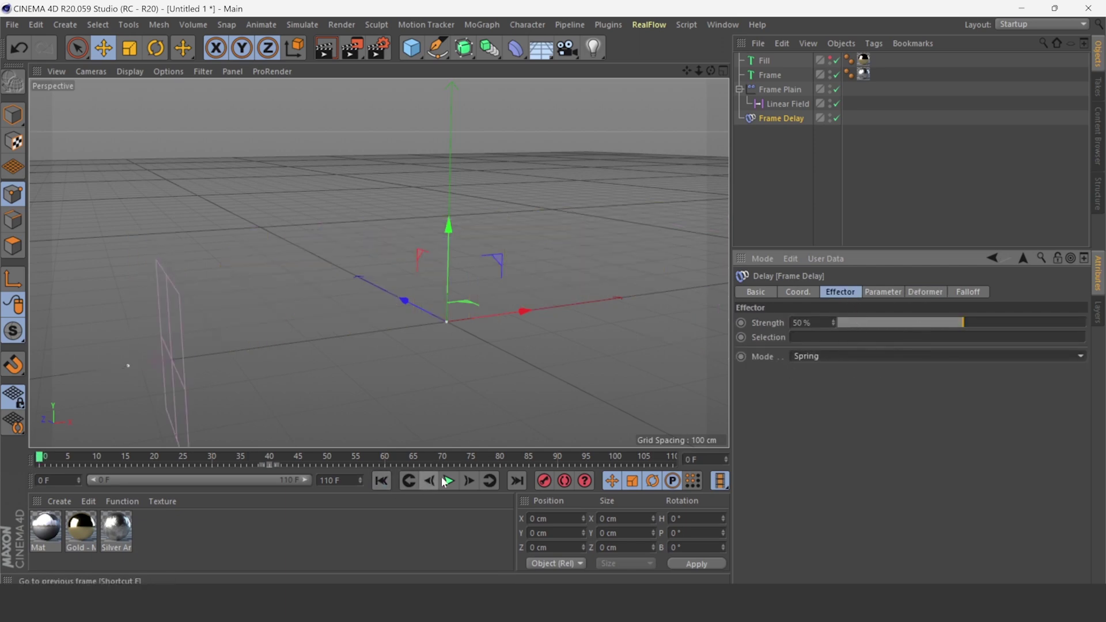
pyautogui.click(448, 481)
# - Raise the Frame Delay effector strength to 78% and replay the springy fly-in
pyautogui.click(452, 481)
pyautogui.moveTo(963, 323); pyautogui.dragTo(1033, 322)
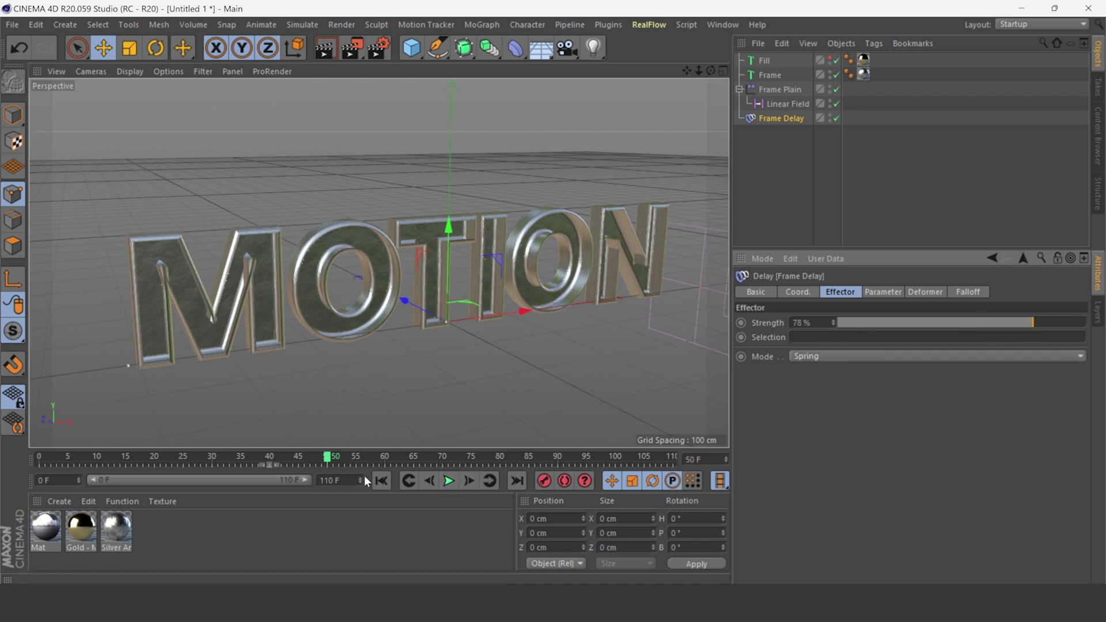
pyautogui.click(381, 481)
pyautogui.click(449, 480)
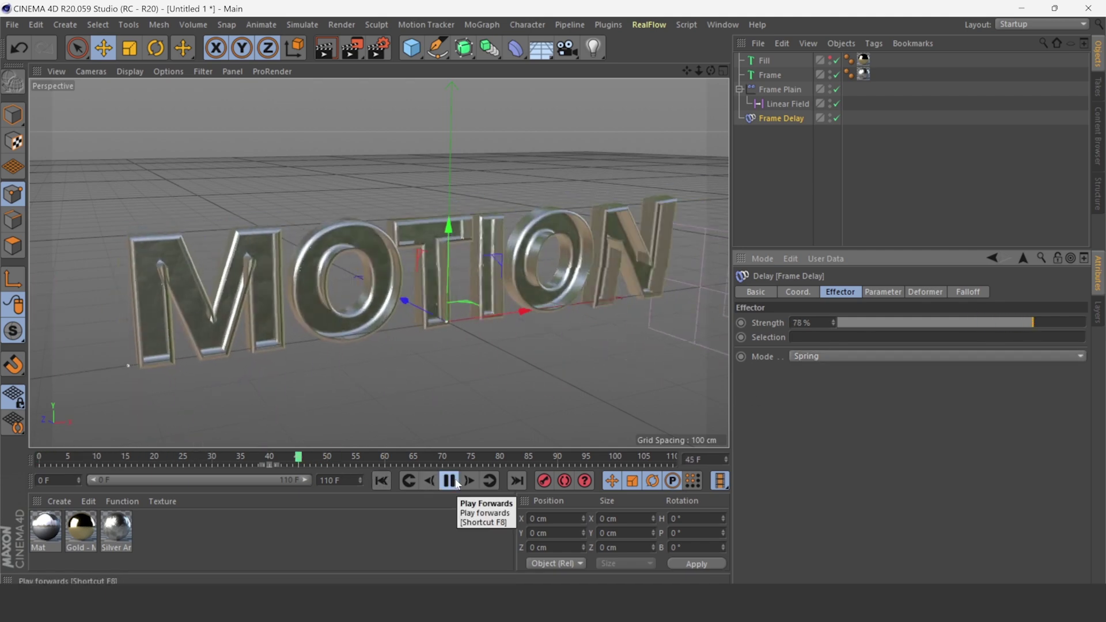
pyautogui.click(456, 482)
# - Scrub back to frame 35 and select the Fill text object
pyautogui.moveTo(530, 458); pyautogui.dragTo(241, 459)
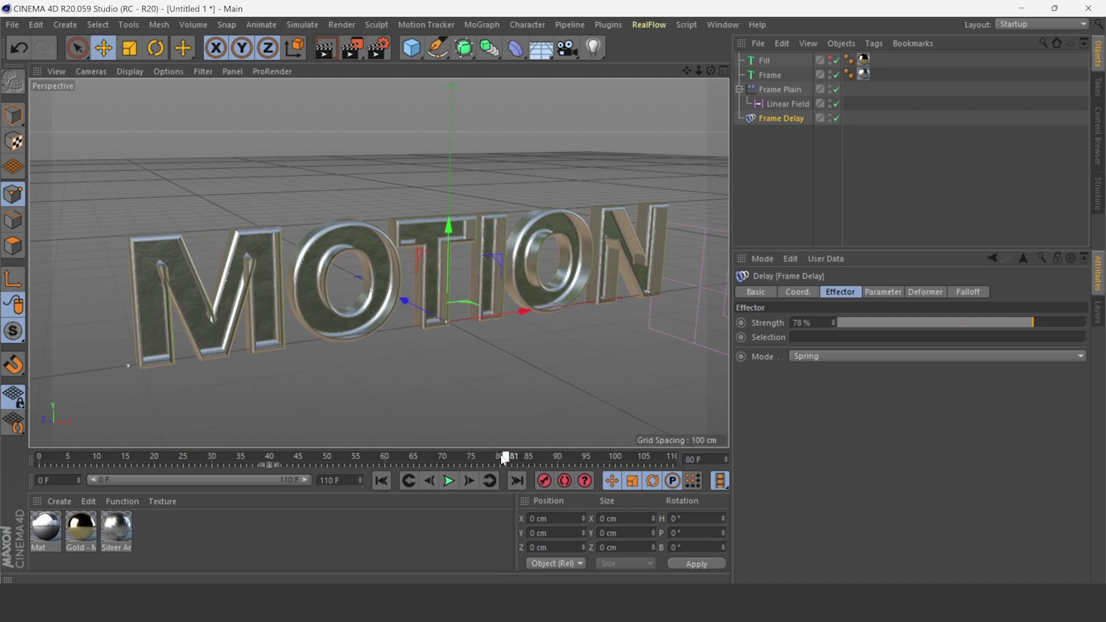
pyautogui.click(768, 208)
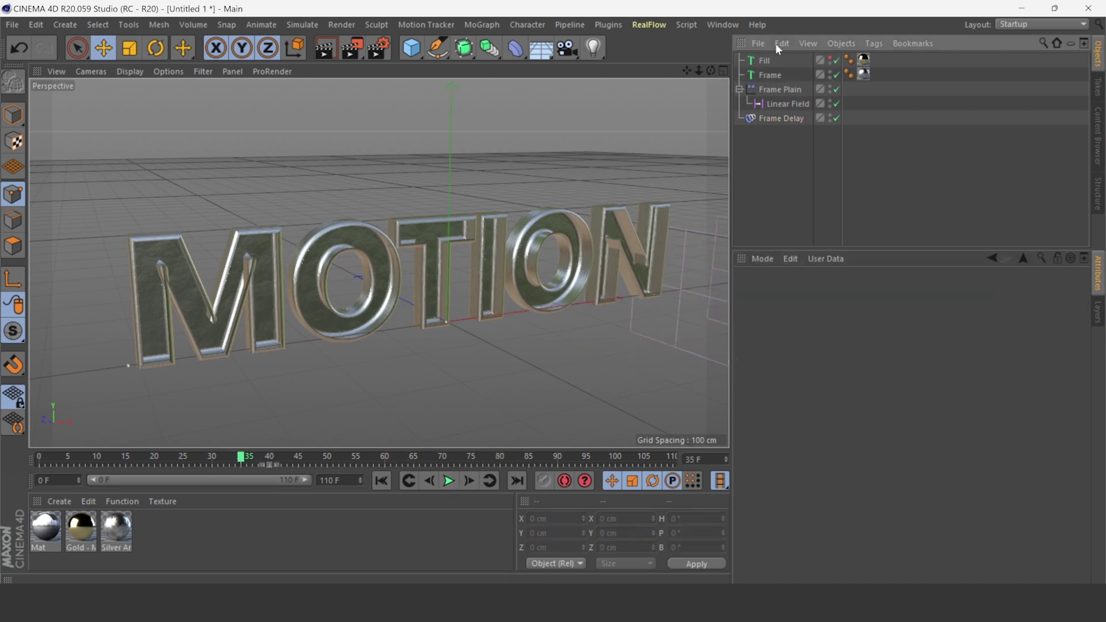
pyautogui.click(765, 60)
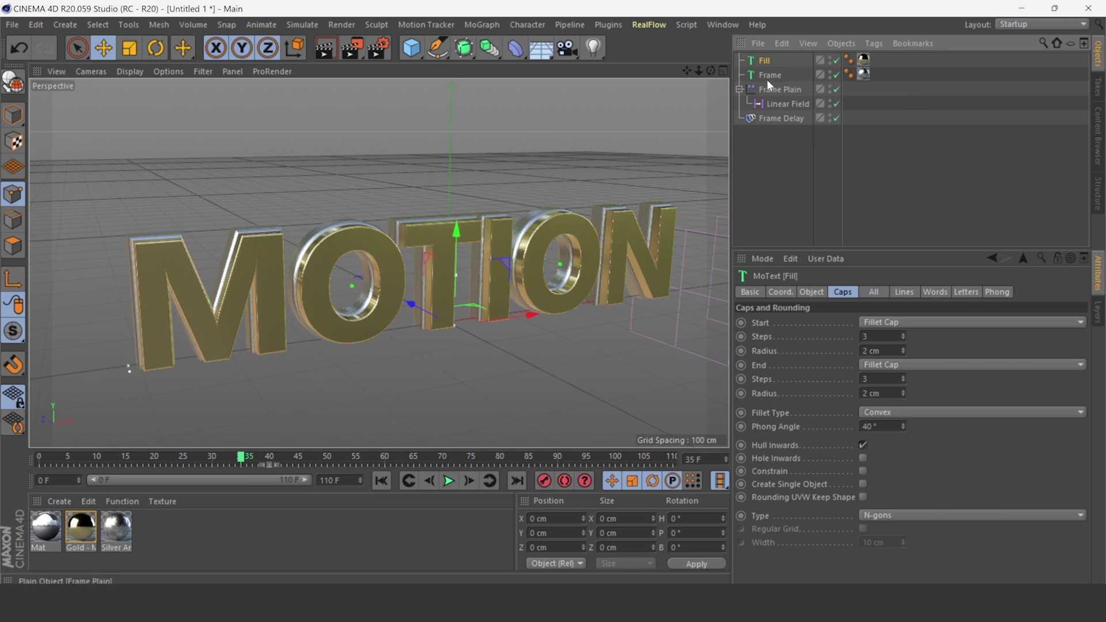
# - Add a MoGraph Plain effector and rename it 'Fill Plain'
pyautogui.click(475, 26)
pyautogui.moveTo(494, 46)
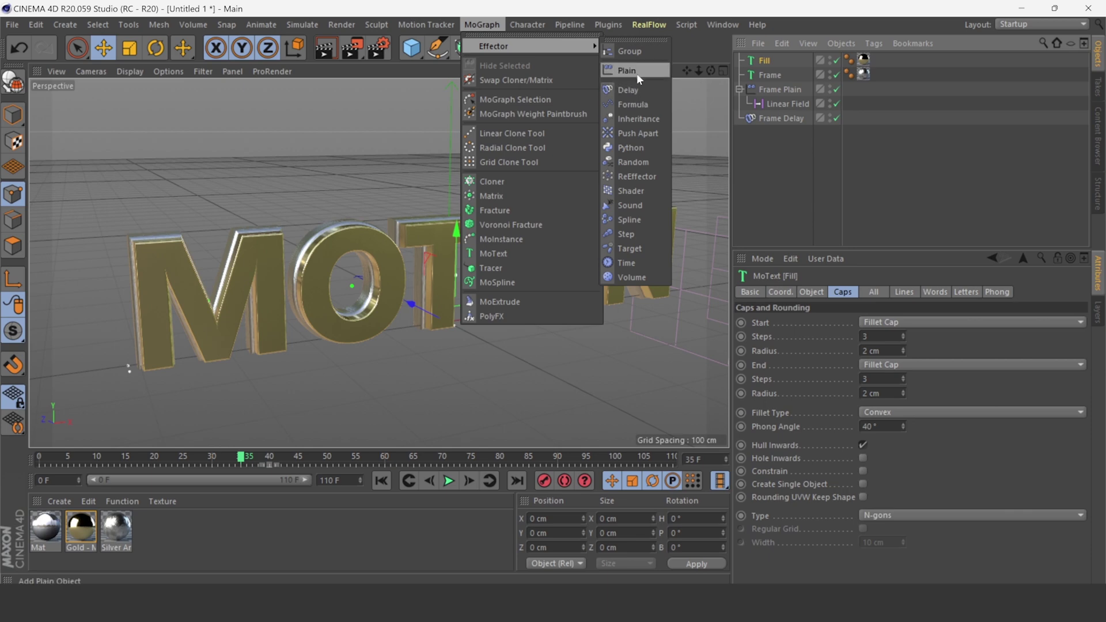
pyautogui.click(637, 72)
pyautogui.doubleClick(771, 61)
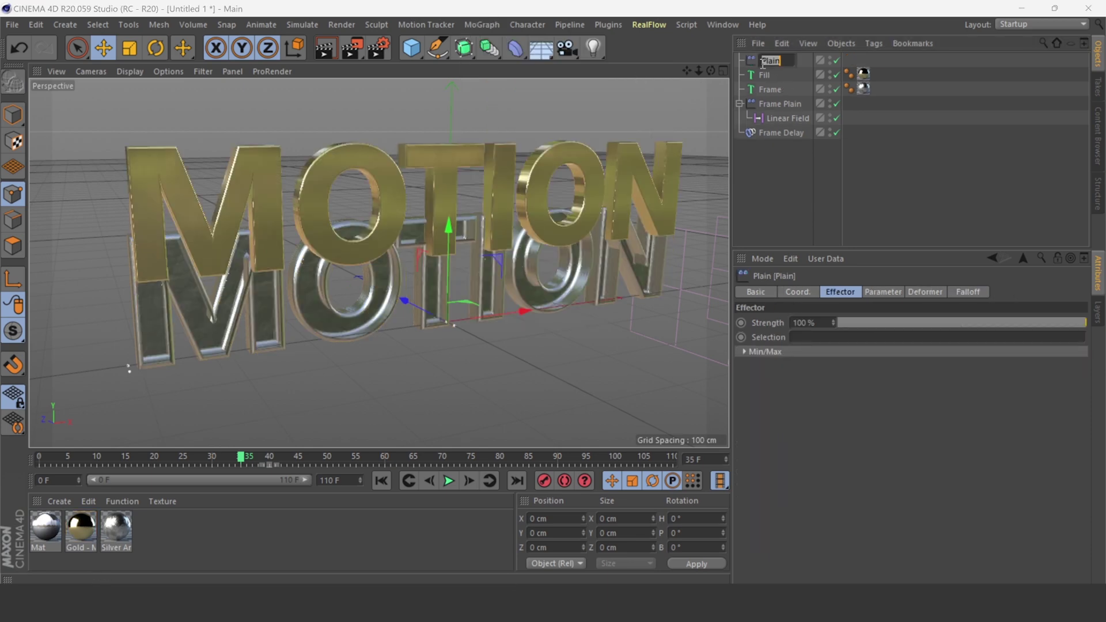
pyautogui.write('Fill')
pyautogui.press('Return')
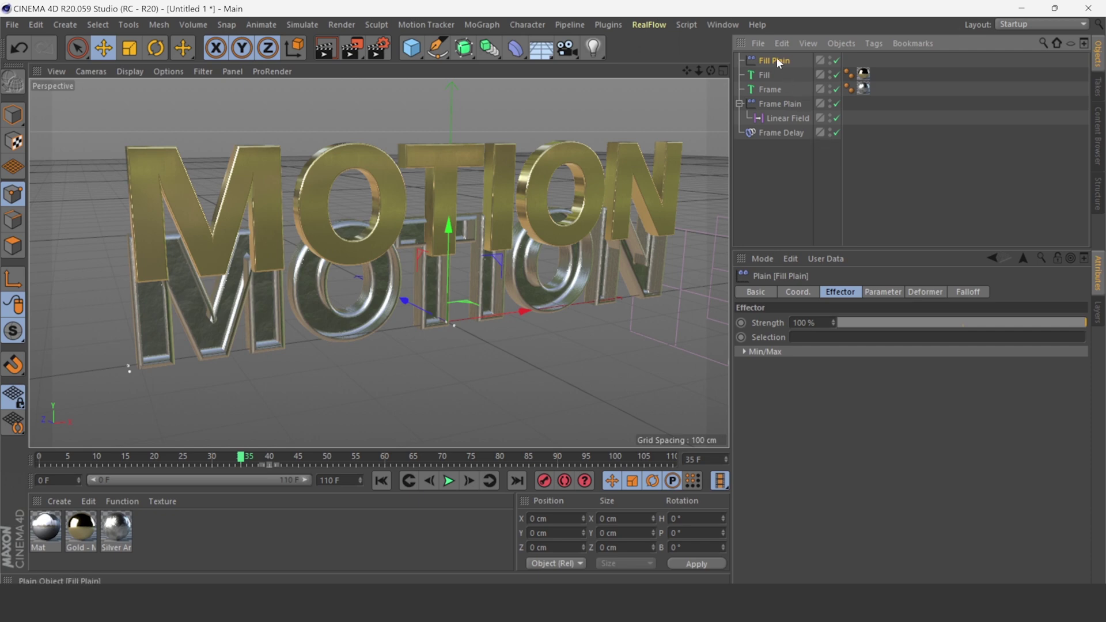
# - Add a Linear Field to Fill Plain's falloff and offset the fill letters 52 cm in depth
pyautogui.click(966, 292)
pyautogui.click(762, 431)
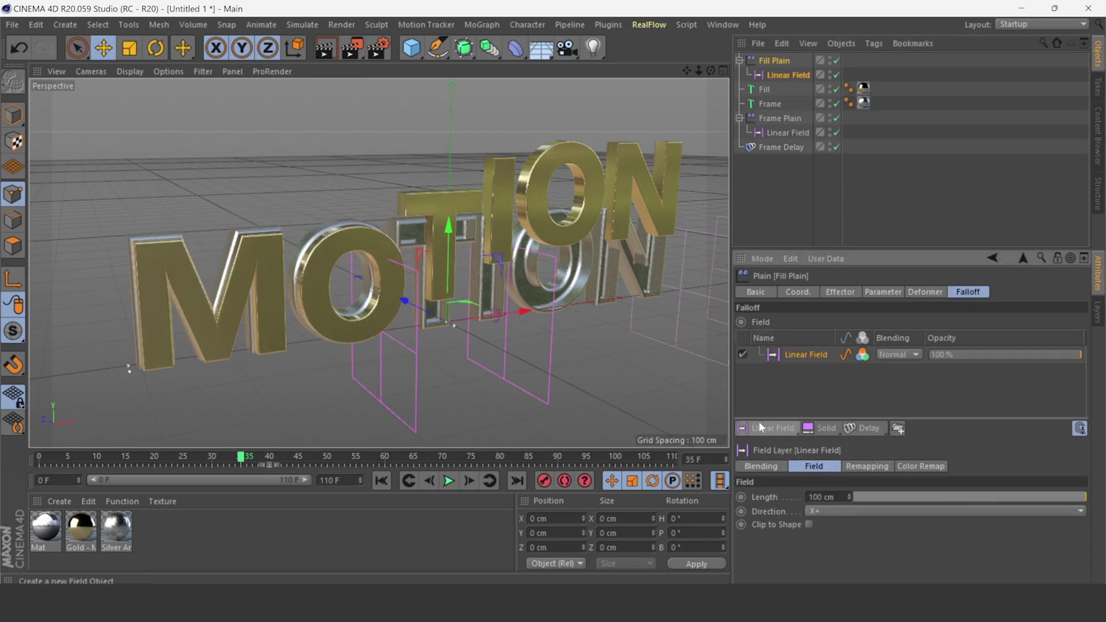
pyautogui.moveTo(496, 308)
pyautogui.mouseDown()
pyautogui.moveTo(179, 302)
pyautogui.moveTo(426, 282)
pyautogui.mouseUp()
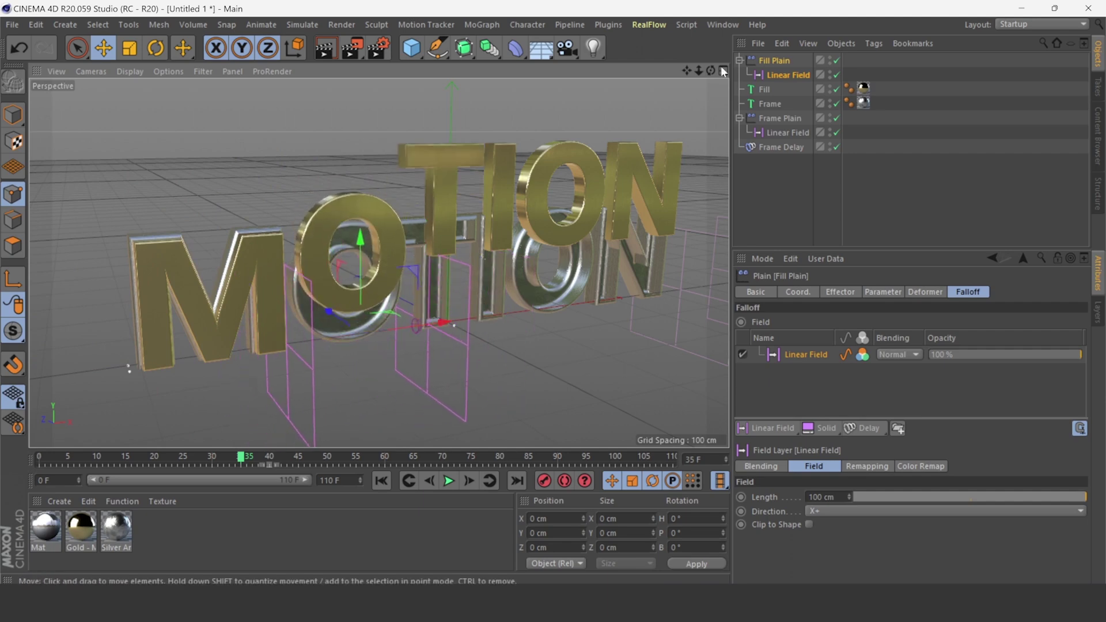
pyautogui.click(783, 78)
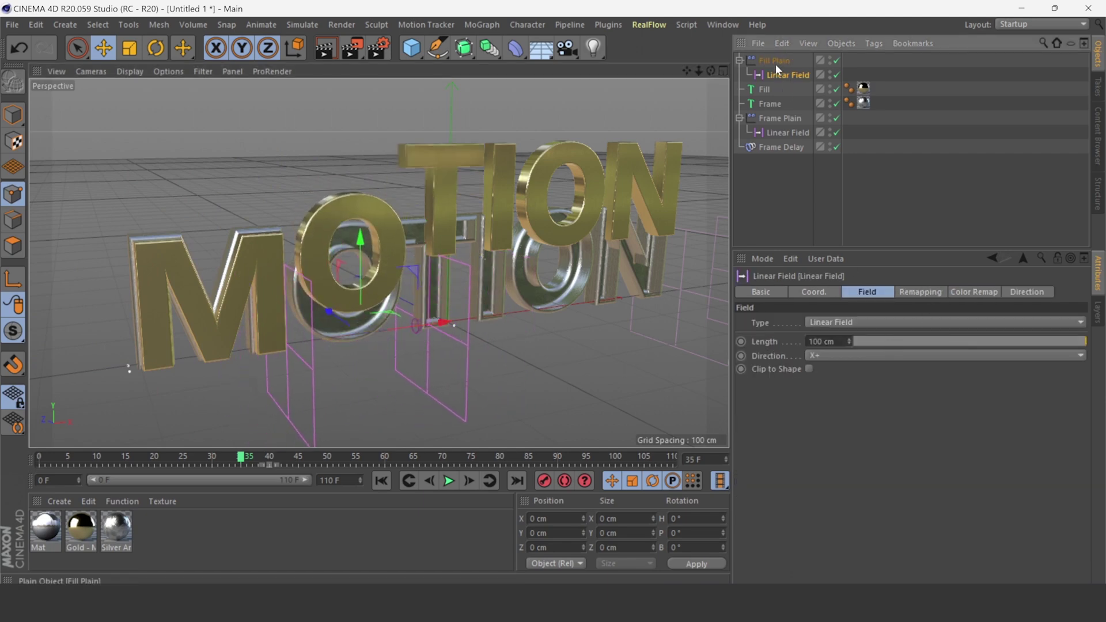
pyautogui.click(776, 63)
pyautogui.click(883, 292)
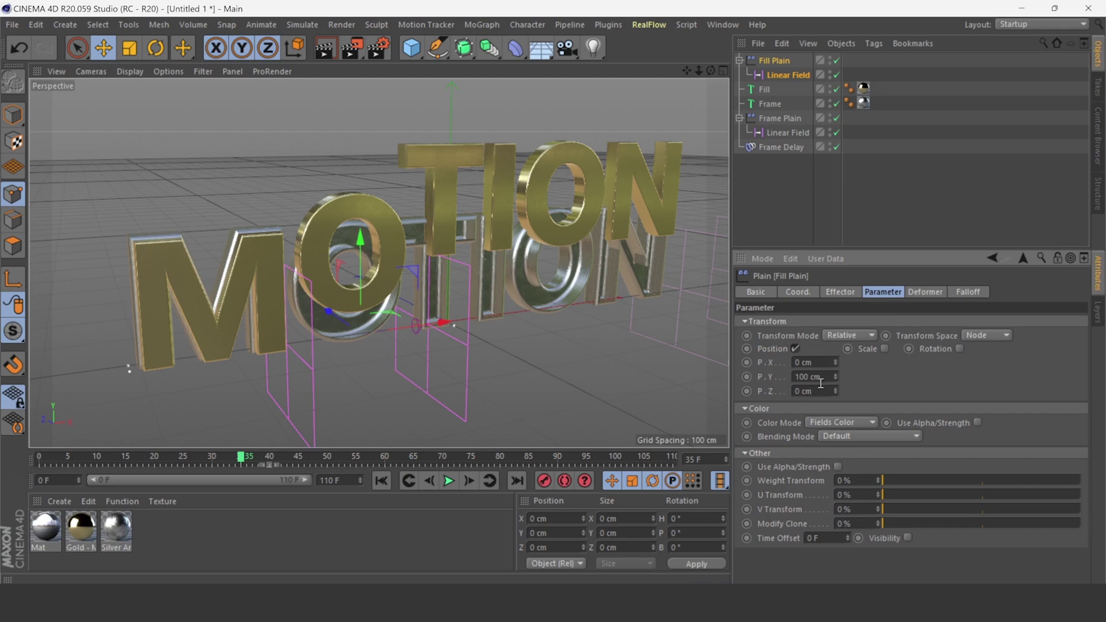
pyautogui.moveTo(835, 391); pyautogui.dragTo(835, 380)
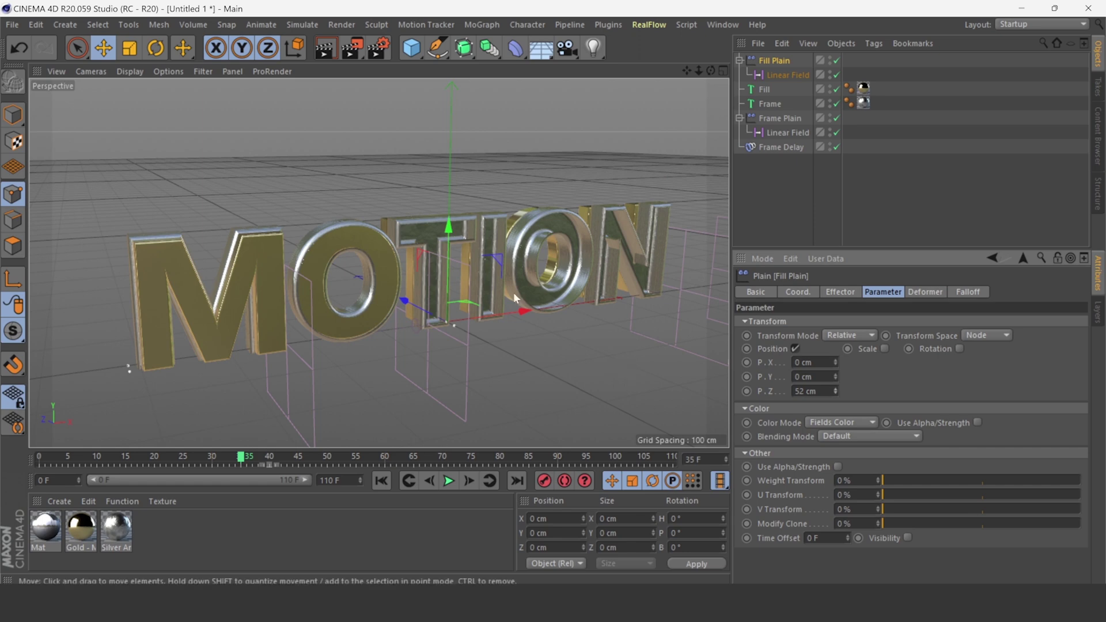
# - Shift the fill's Linear Field across the M toward the N and replay to check
pyautogui.moveTo(521, 311)
pyautogui.mouseDown()
pyautogui.moveTo(213, 317)
pyautogui.moveTo(700, 281)
pyautogui.moveTo(475, 319)
pyautogui.mouseUp()
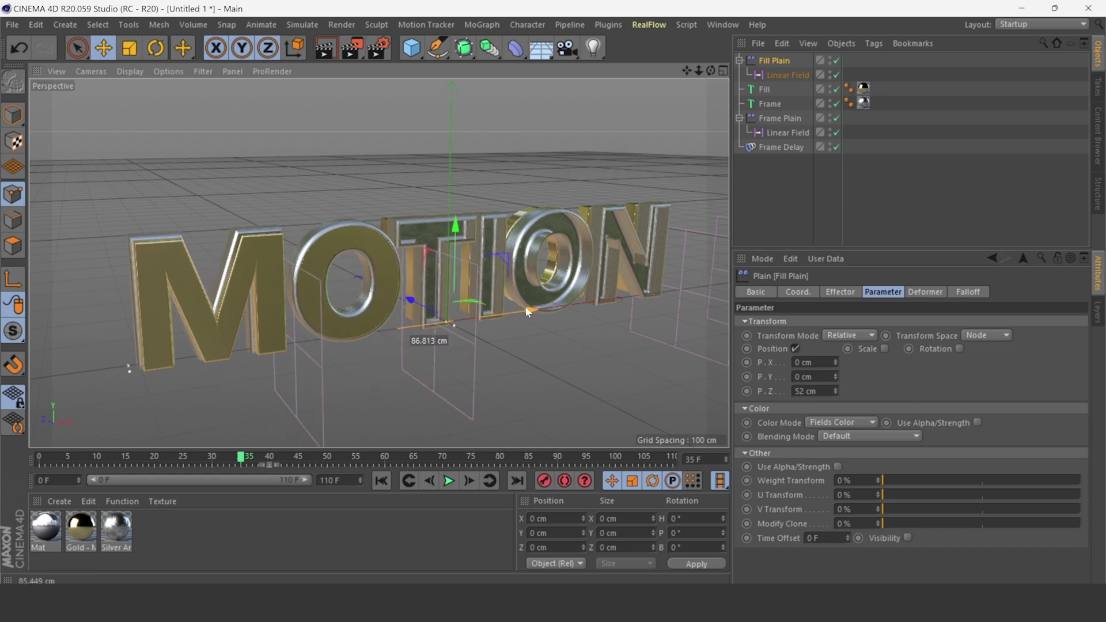
pyautogui.moveTo(476, 319); pyautogui.dragTo(656, 293)
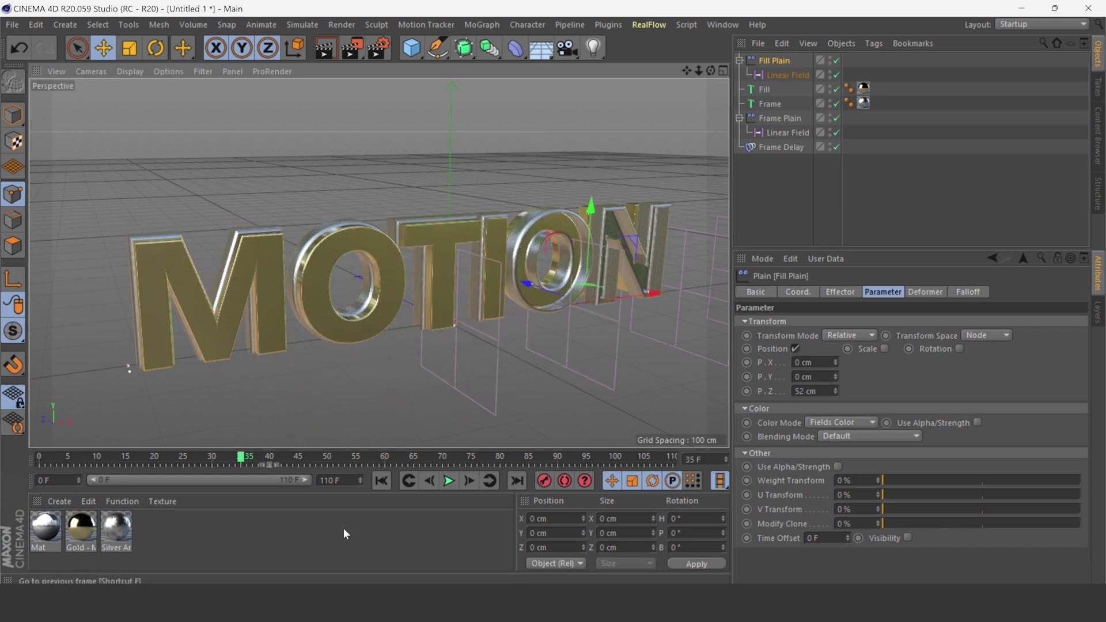
pyautogui.click(382, 480)
pyautogui.click(449, 481)
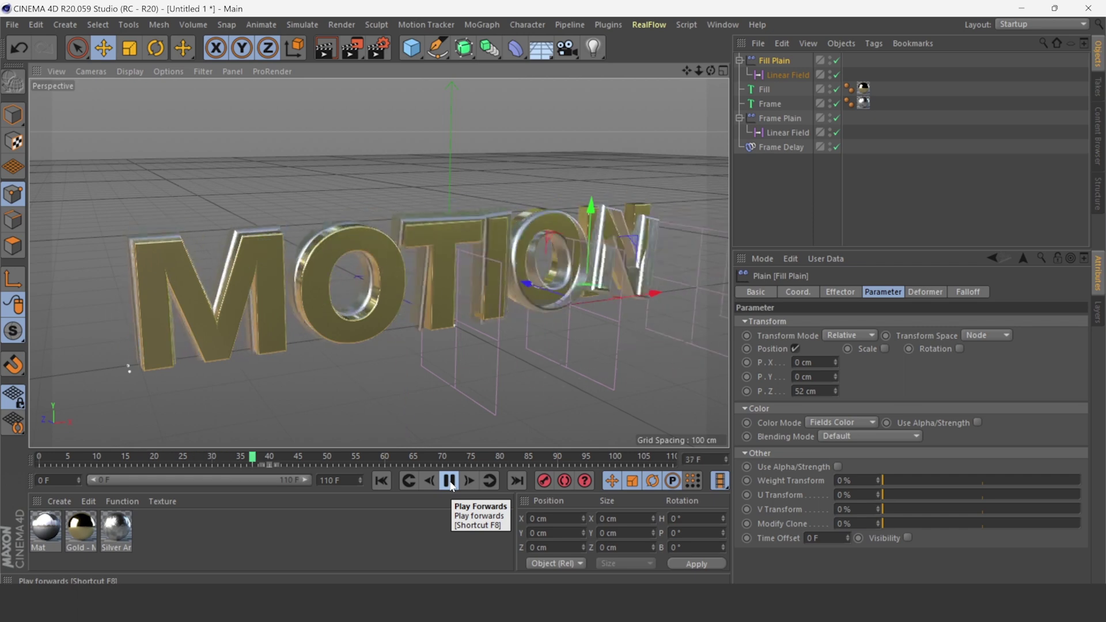
pyautogui.click(450, 481)
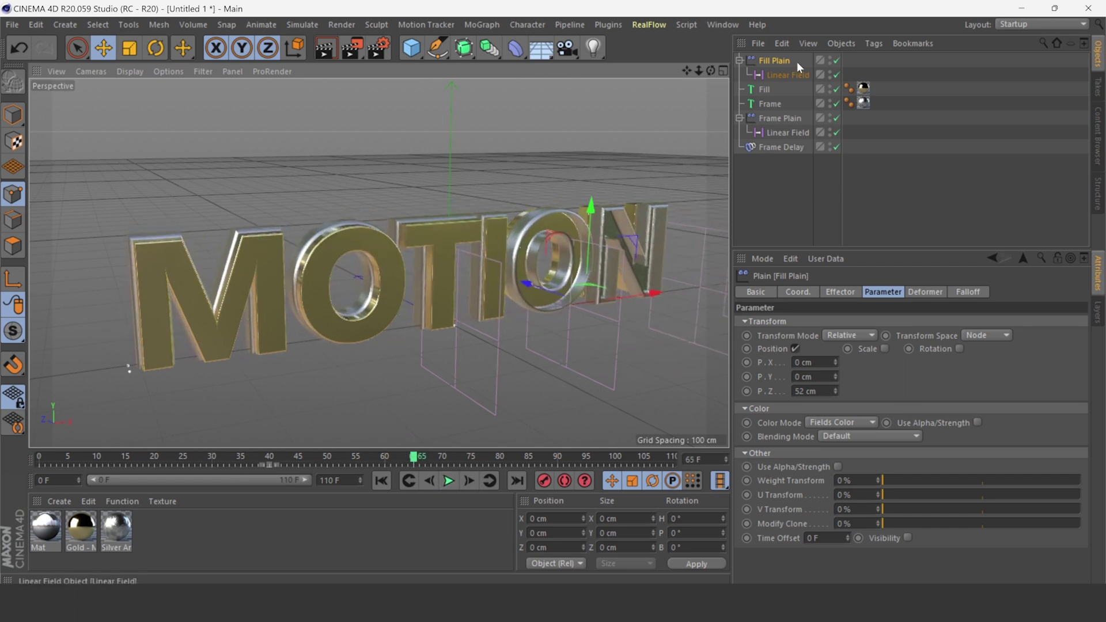
# - At frame 44, sweep the Linear Field from left of MOTION to past its right end, then replay
pyautogui.click(778, 76)
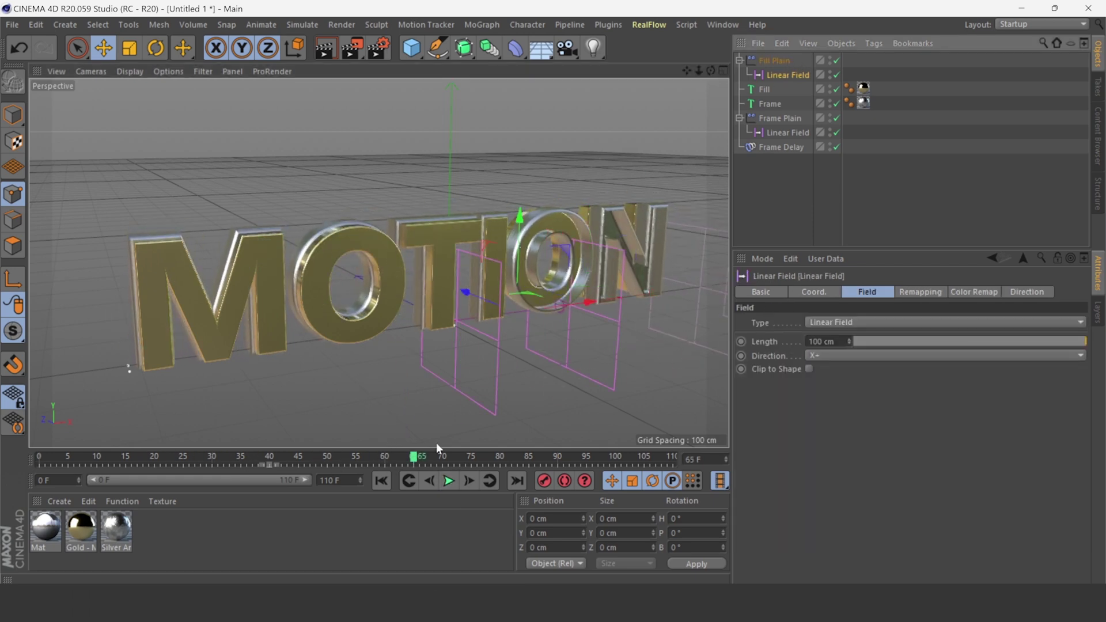
pyautogui.moveTo(415, 460); pyautogui.dragTo(293, 468)
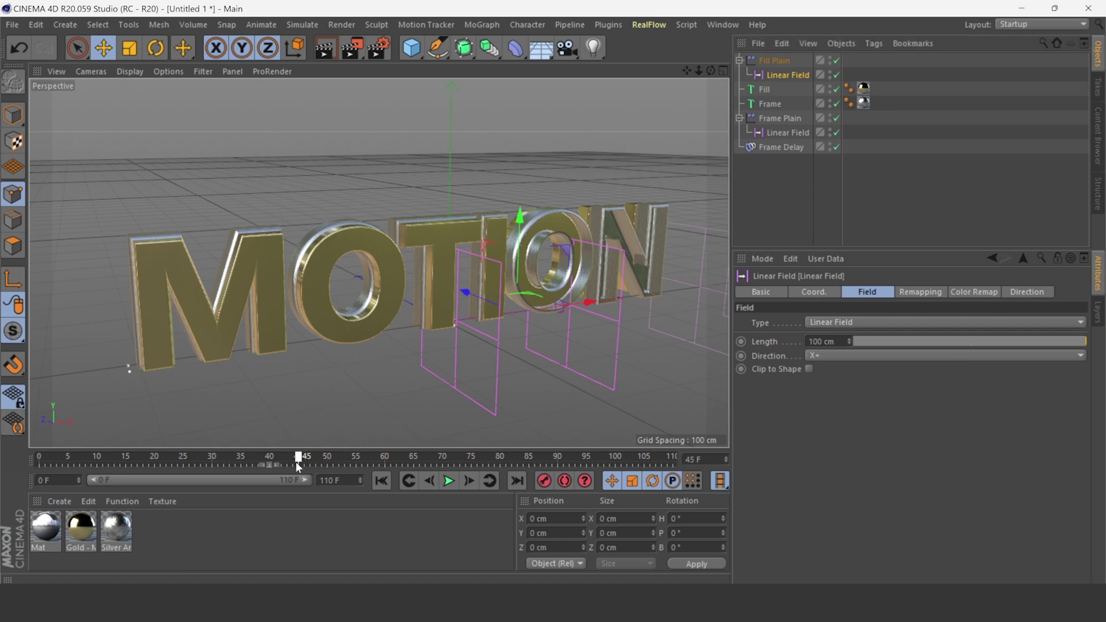
pyautogui.moveTo(588, 301); pyautogui.dragTo(123, 345)
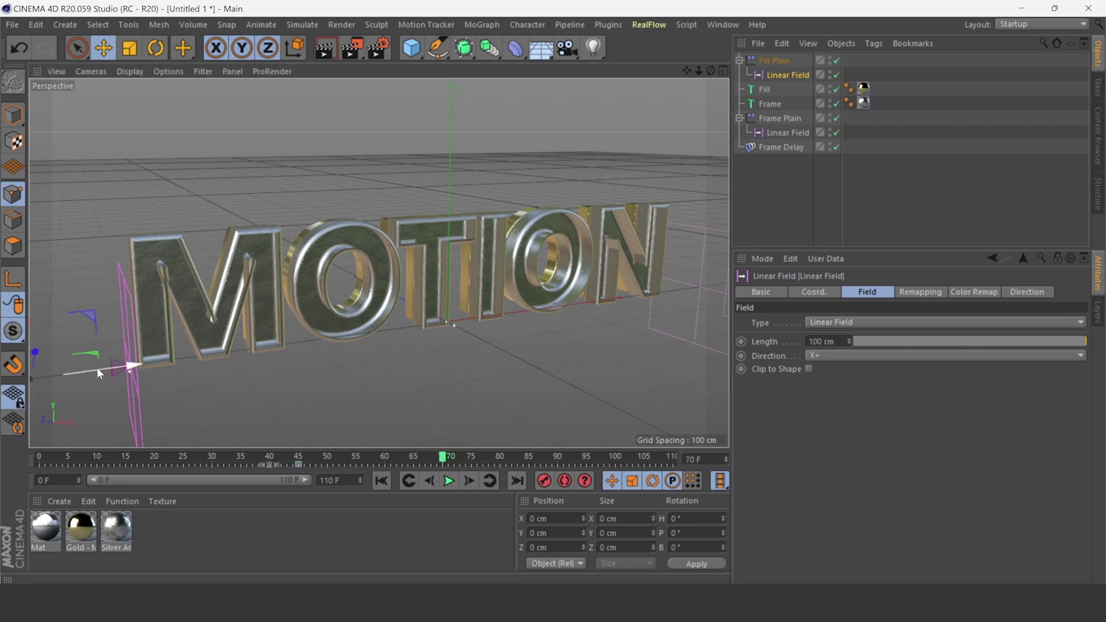
pyautogui.moveTo(97, 368); pyautogui.dragTo(646, 357)
pyautogui.moveTo(651, 267); pyautogui.dragTo(671, 263)
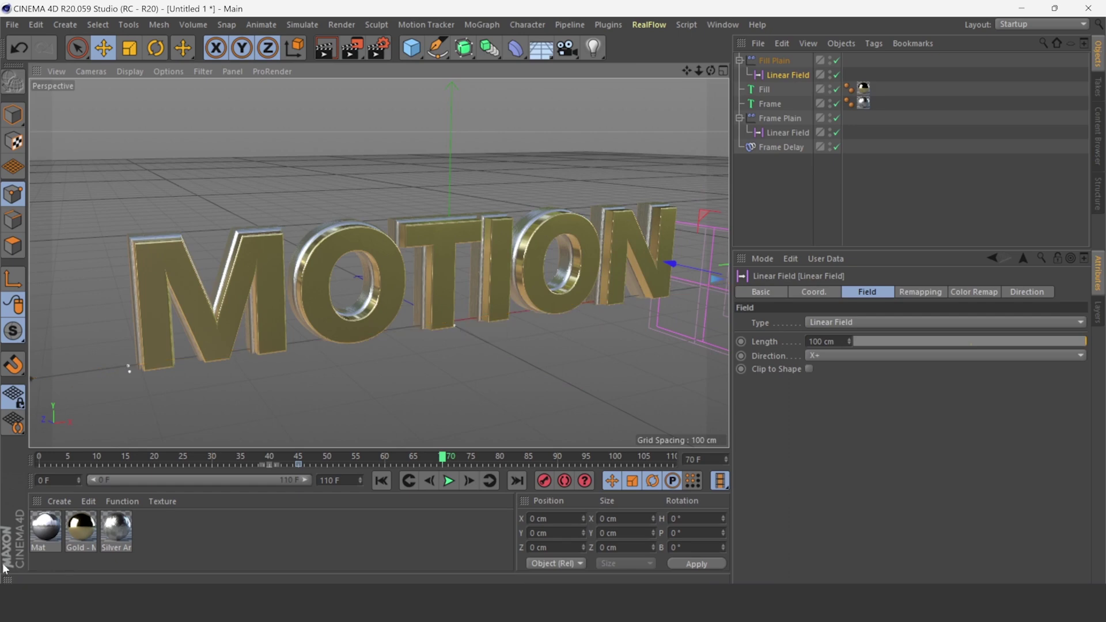
pyautogui.click(381, 480)
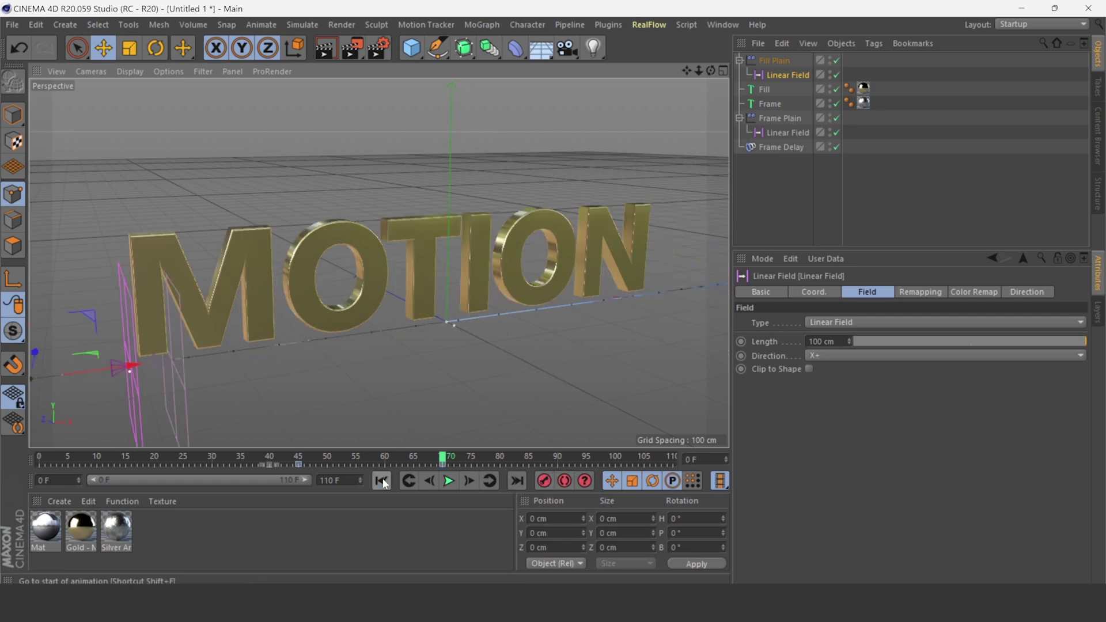
pyautogui.click(449, 481)
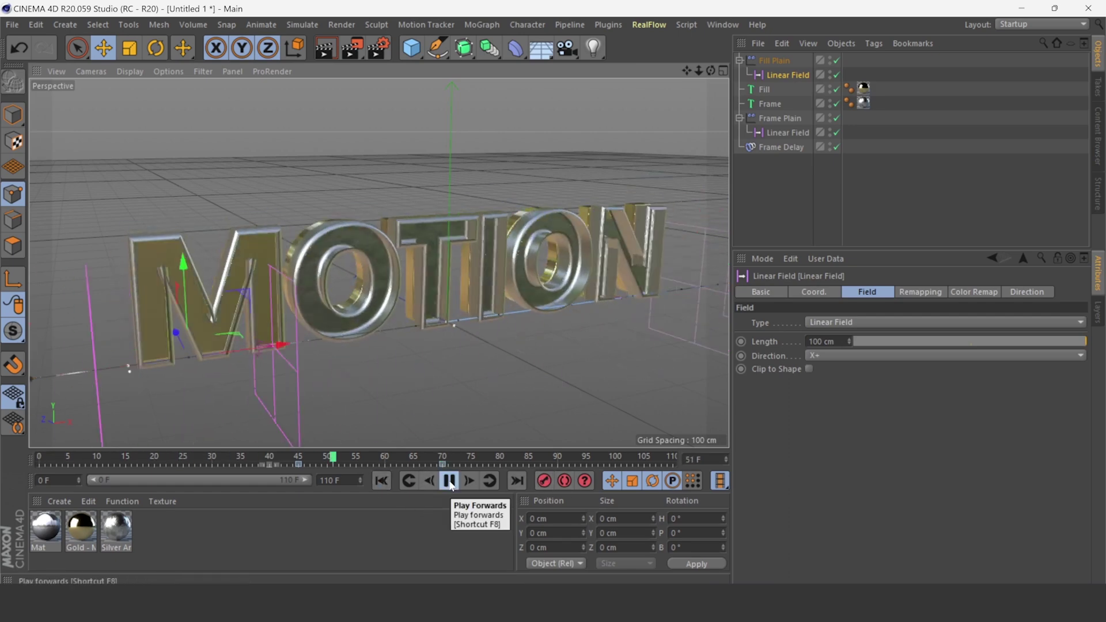
pyautogui.click(450, 482)
# - Move the field's end keyframe from frame 70 to 80 and replay the retimed fly-in
pyautogui.click(382, 481)
pyautogui.click(449, 480)
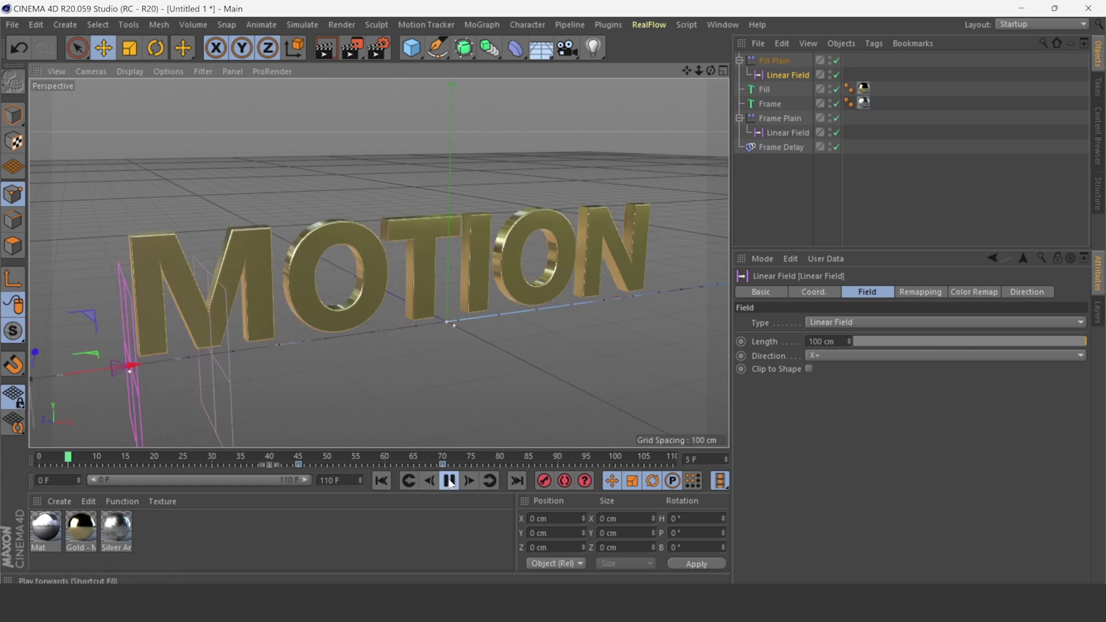
pyautogui.click(451, 483)
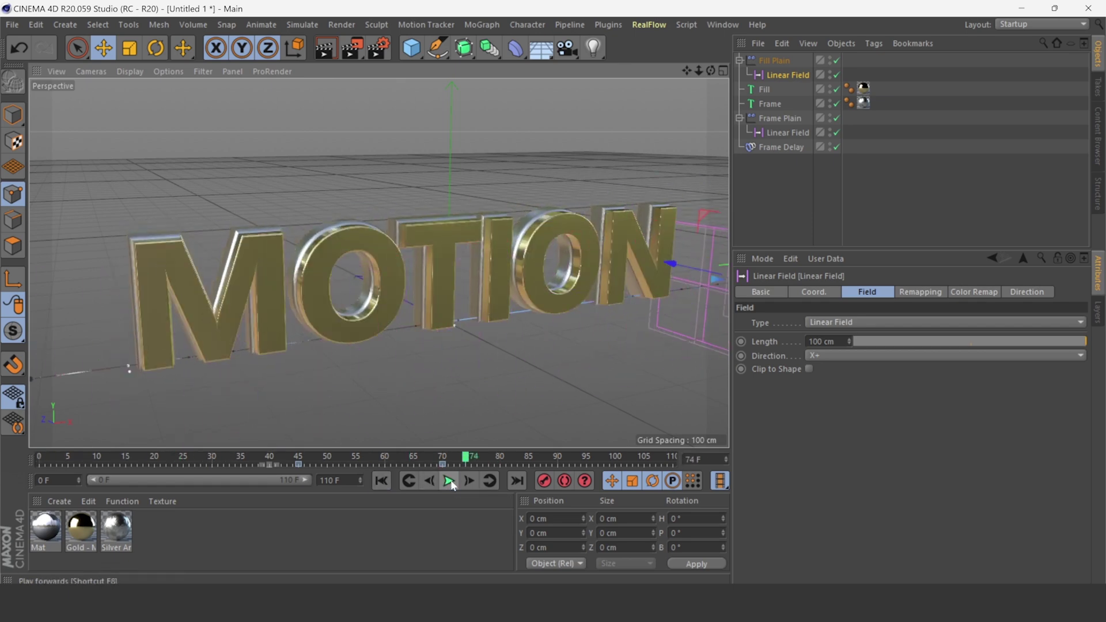
pyautogui.moveTo(443, 465); pyautogui.dragTo(499, 464)
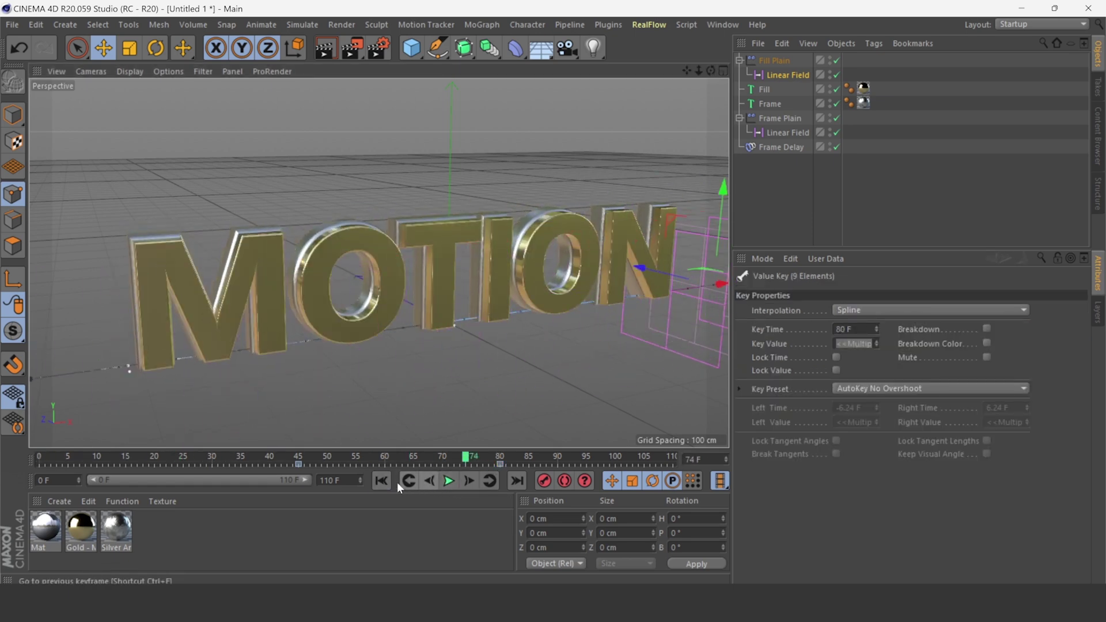
pyautogui.click(381, 481)
pyautogui.click(451, 482)
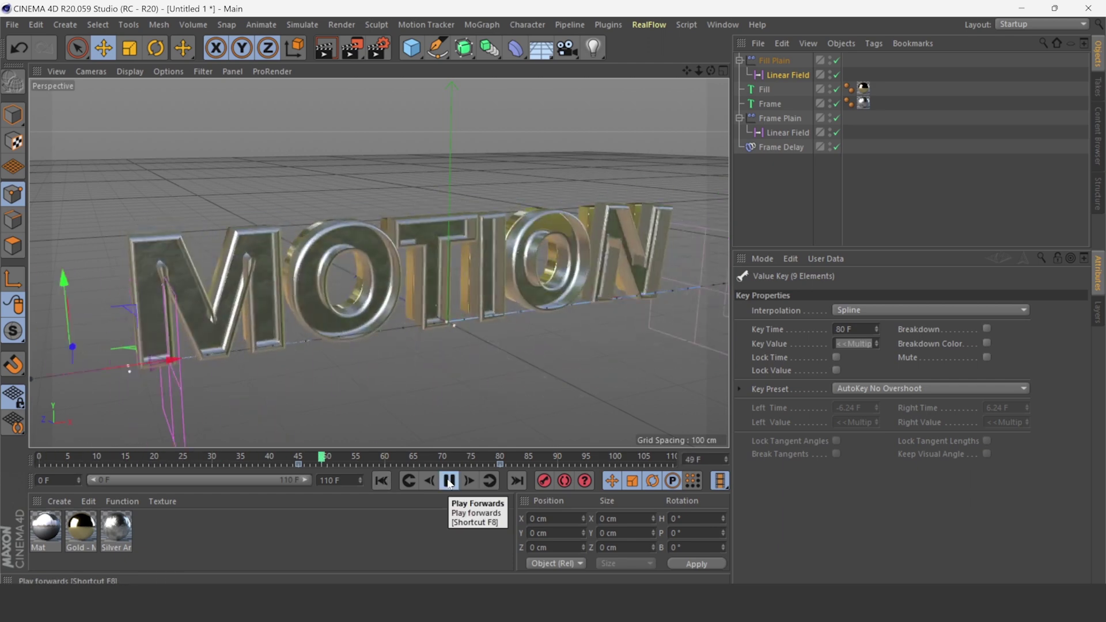
pyautogui.click(450, 482)
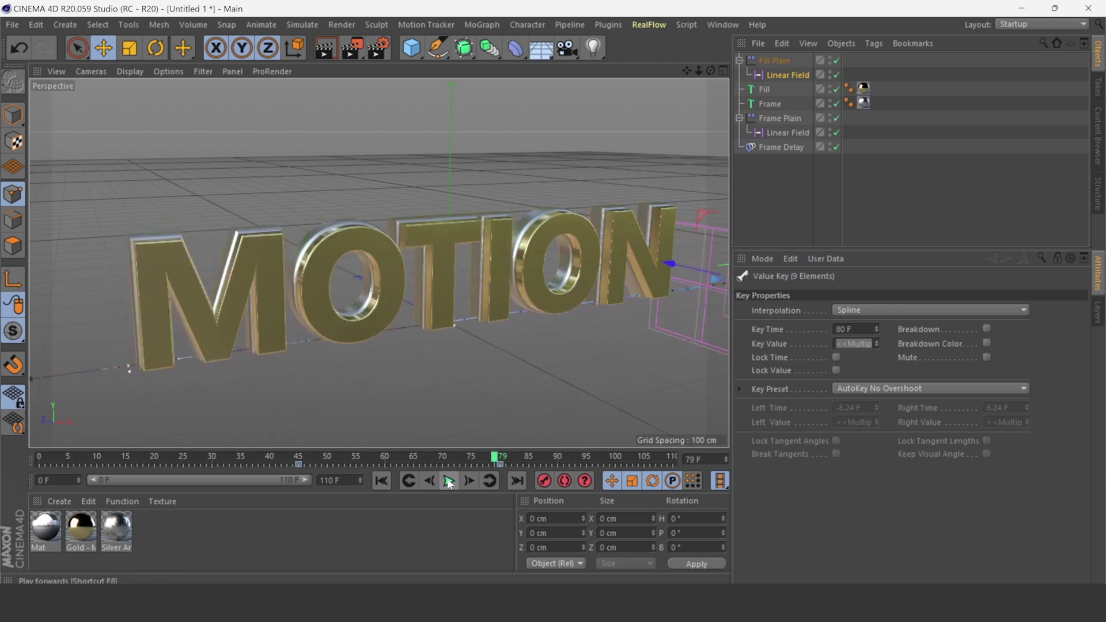
# - Add a Delay effector to the Fill text in Spring mode at 75% strength and preview it
pyautogui.click(764, 90)
pyautogui.click(496, 26)
pyautogui.moveTo(494, 46)
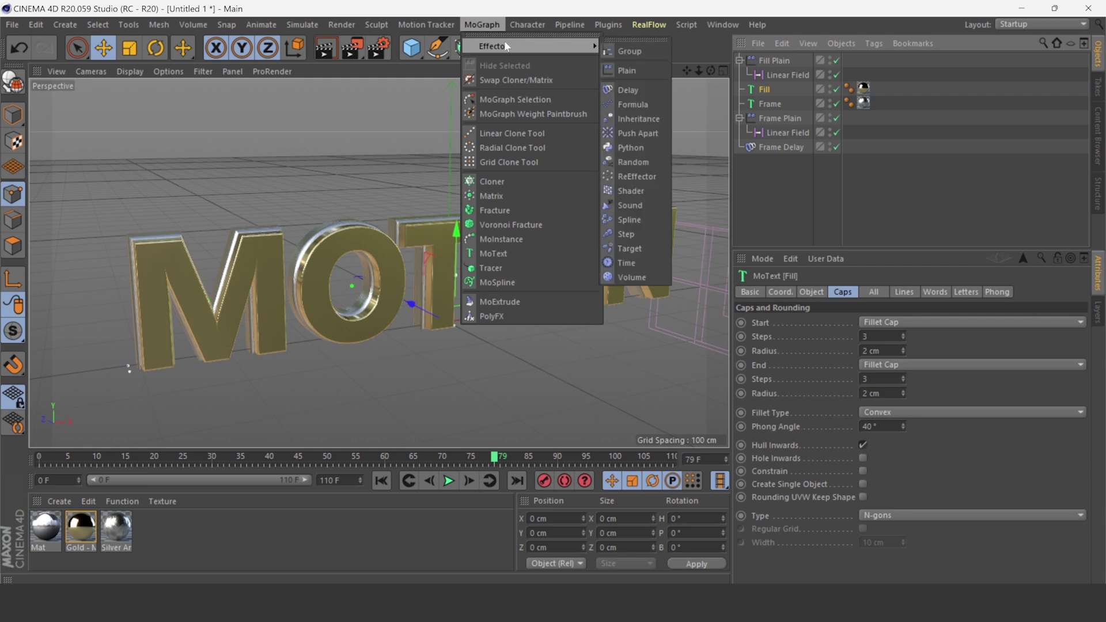
pyautogui.click(630, 92)
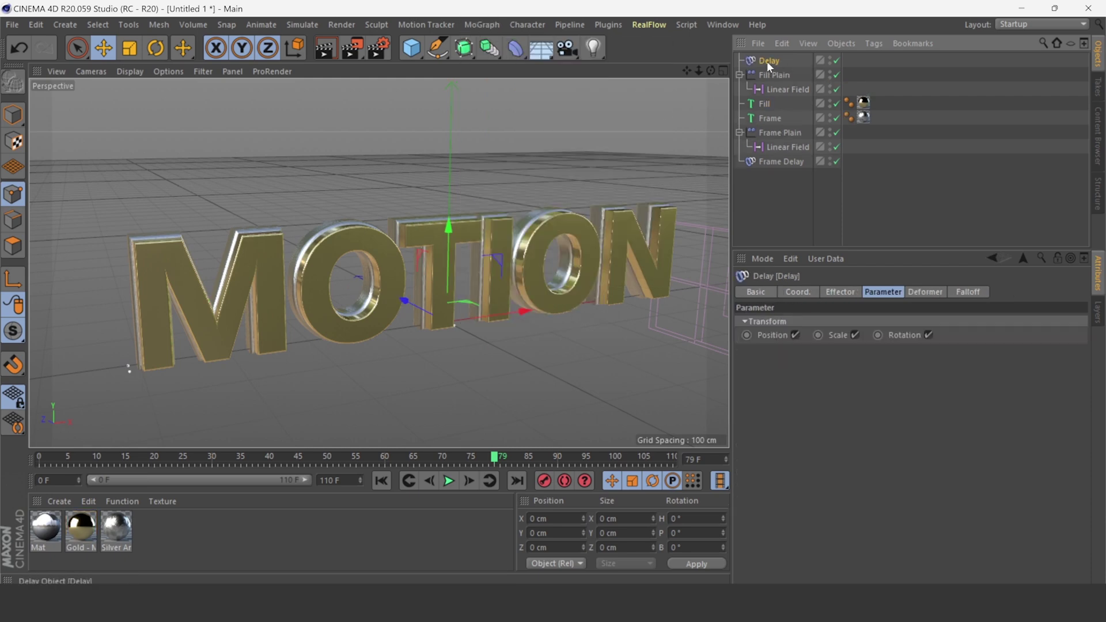
pyautogui.click(849, 294)
pyautogui.click(831, 356)
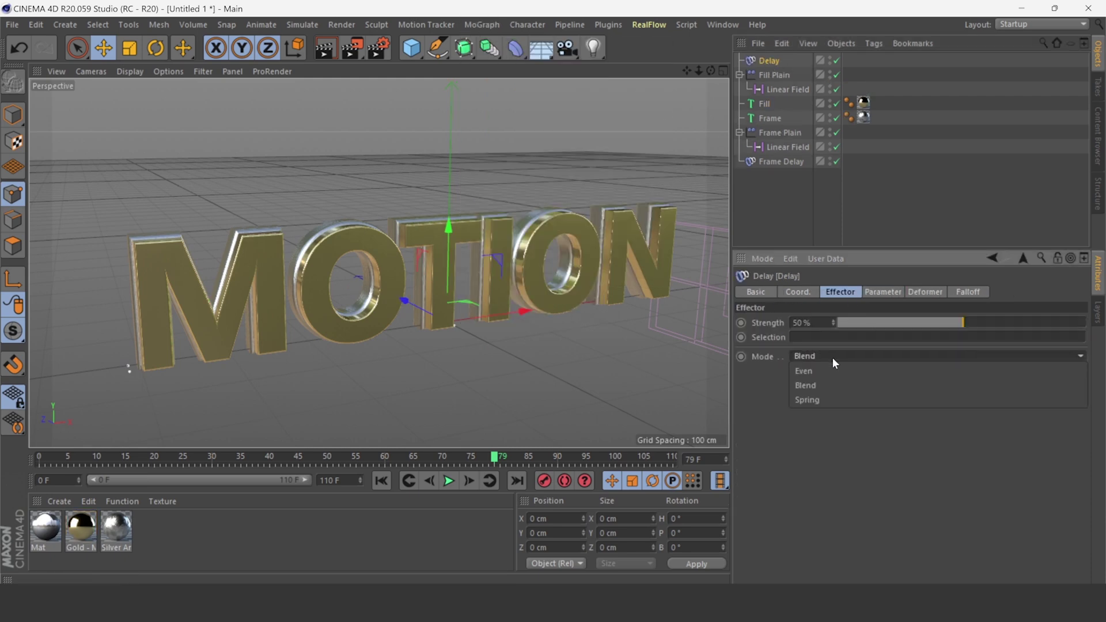
pyautogui.click(818, 400)
pyautogui.moveTo(975, 324); pyautogui.dragTo(1008, 320)
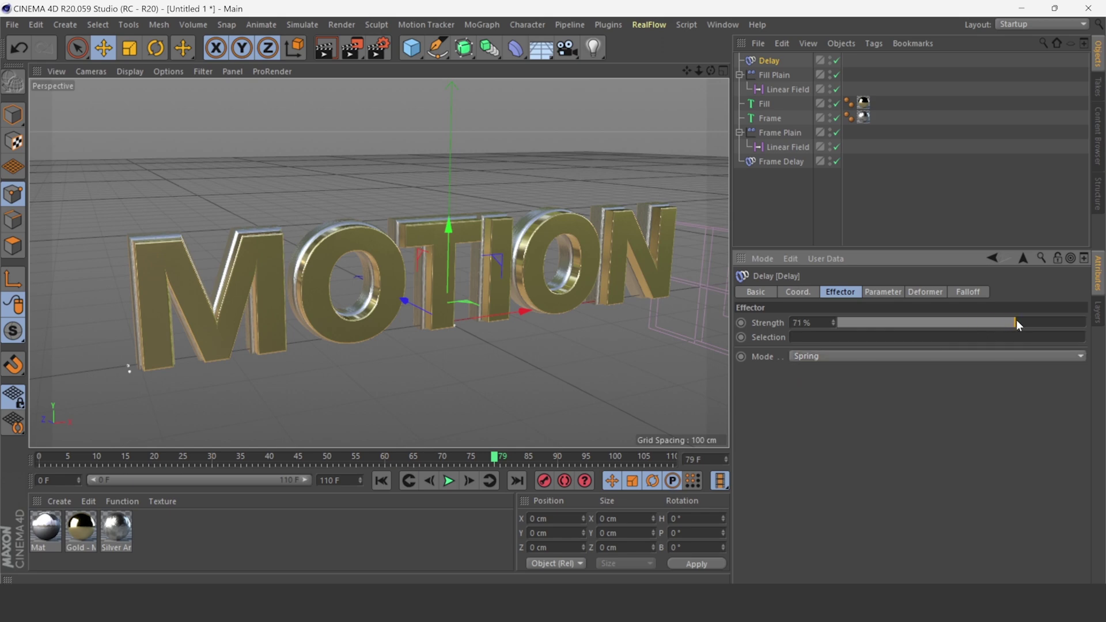
pyautogui.click(449, 481)
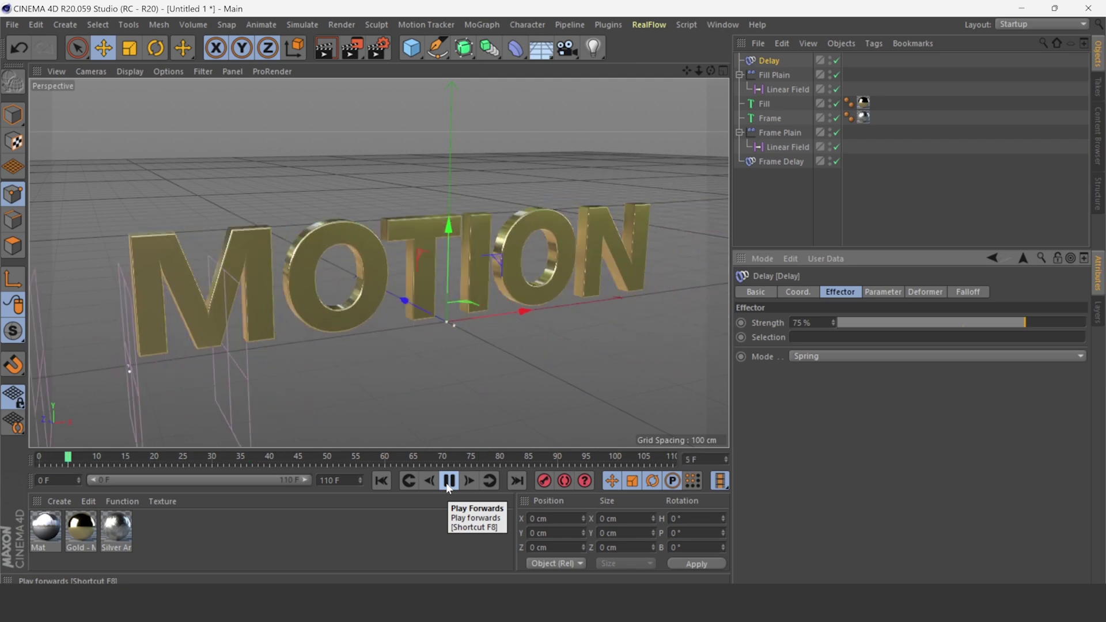
pyautogui.click(448, 482)
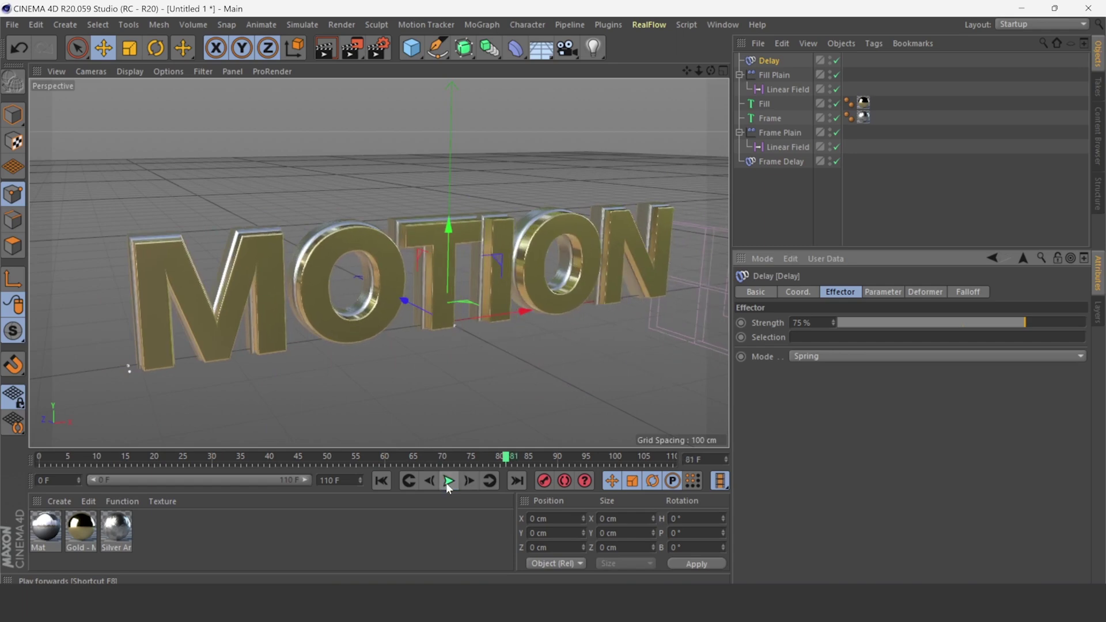
# - Hide the silver Frame letters in the viewport, replay to frame 15, and reselect Fill
pyautogui.click(770, 118)
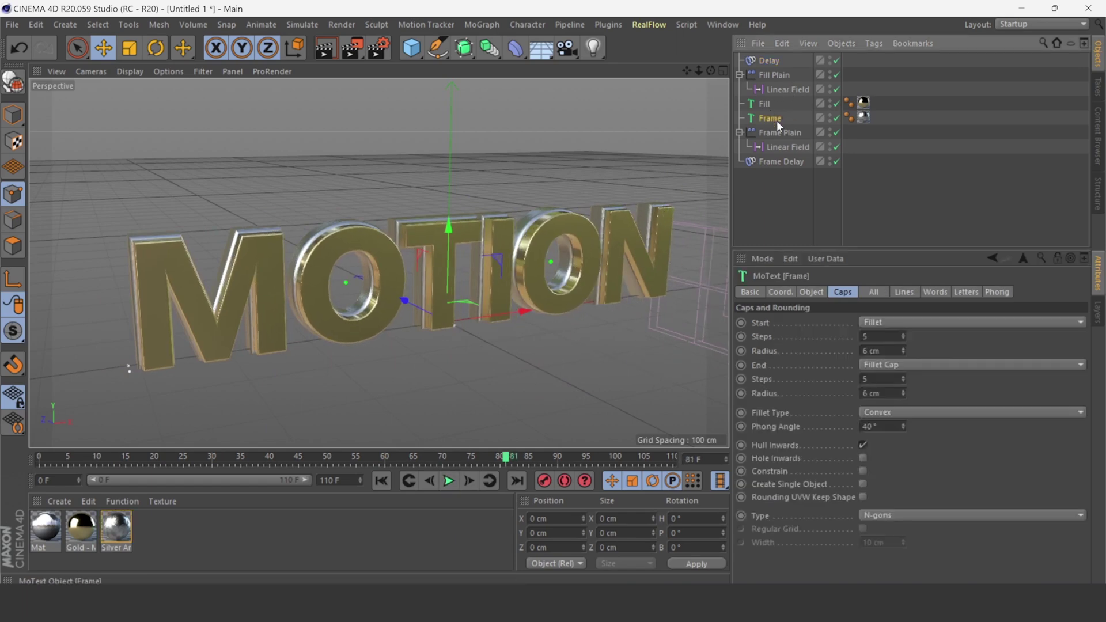
pyautogui.click(831, 116)
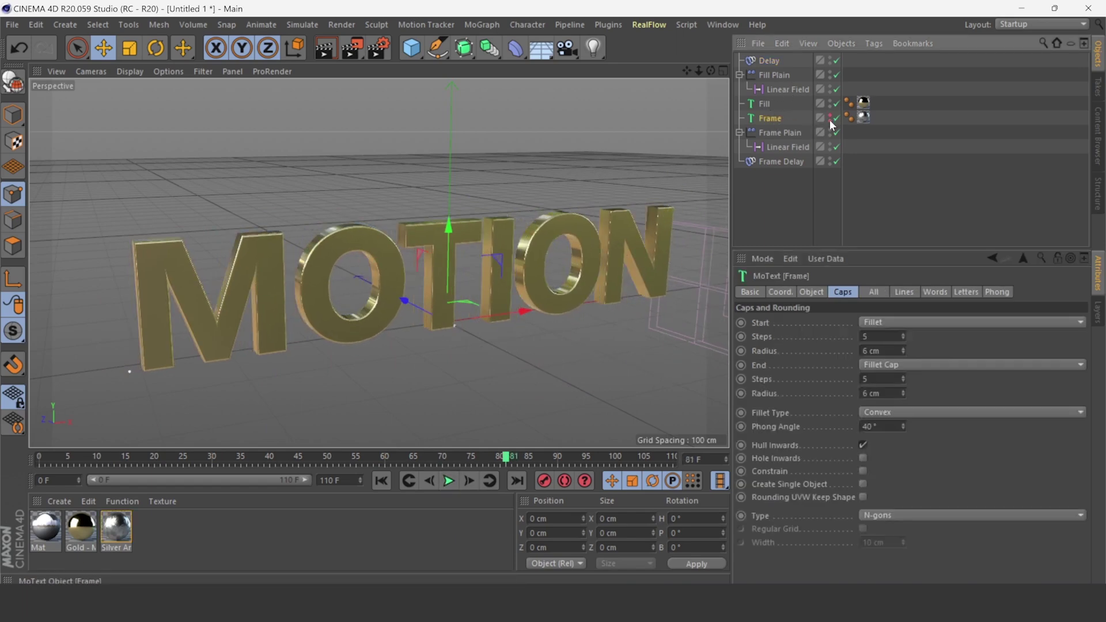
pyautogui.click(383, 482)
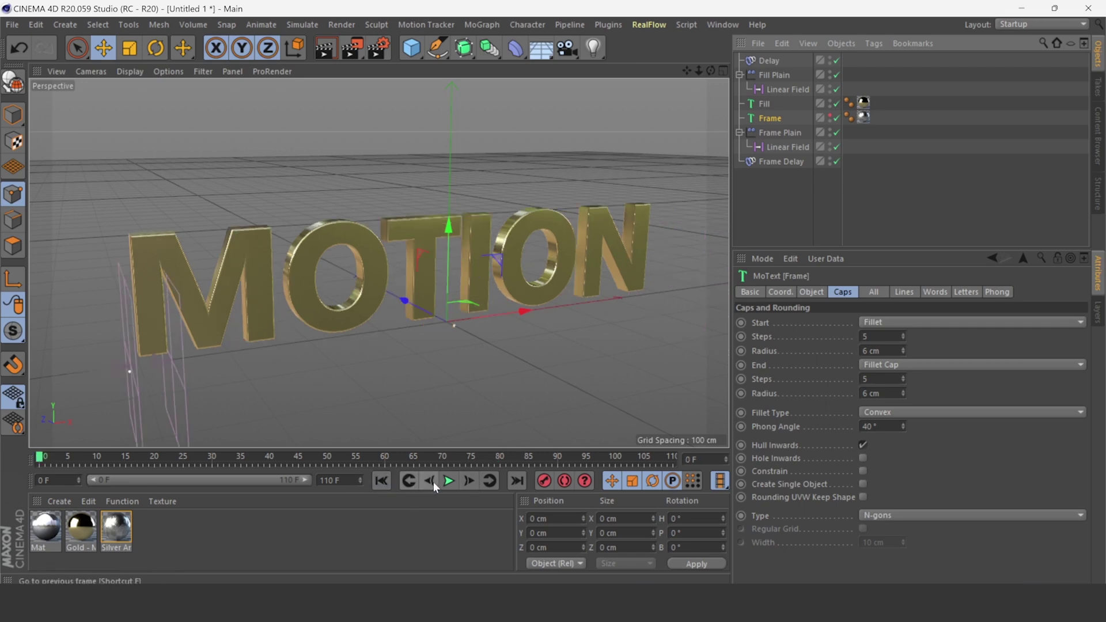
pyautogui.click(449, 481)
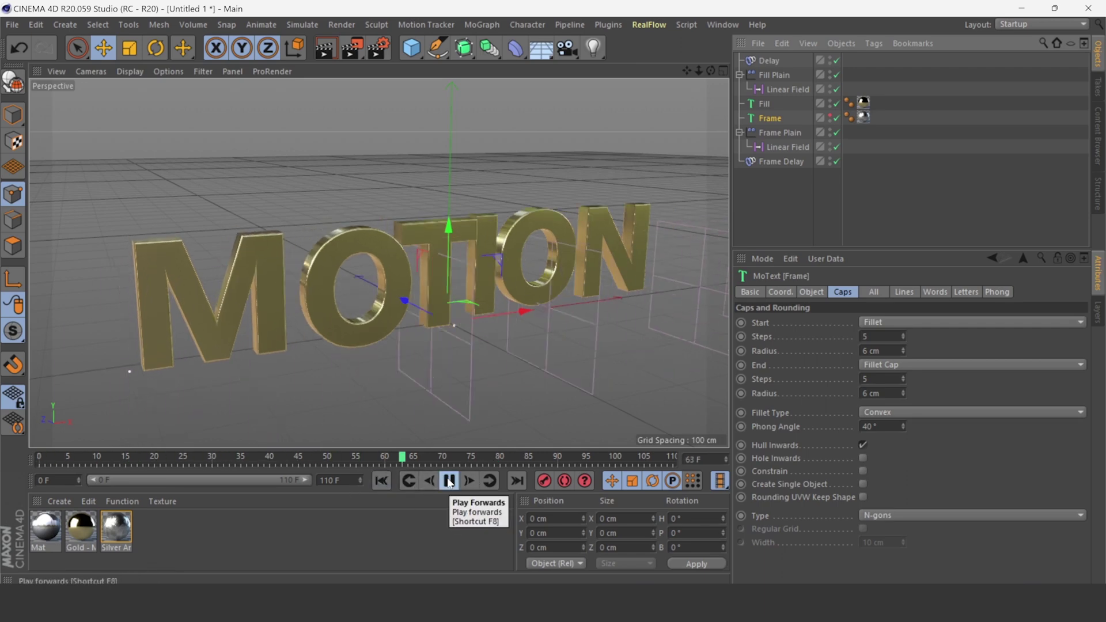
pyautogui.click(450, 481)
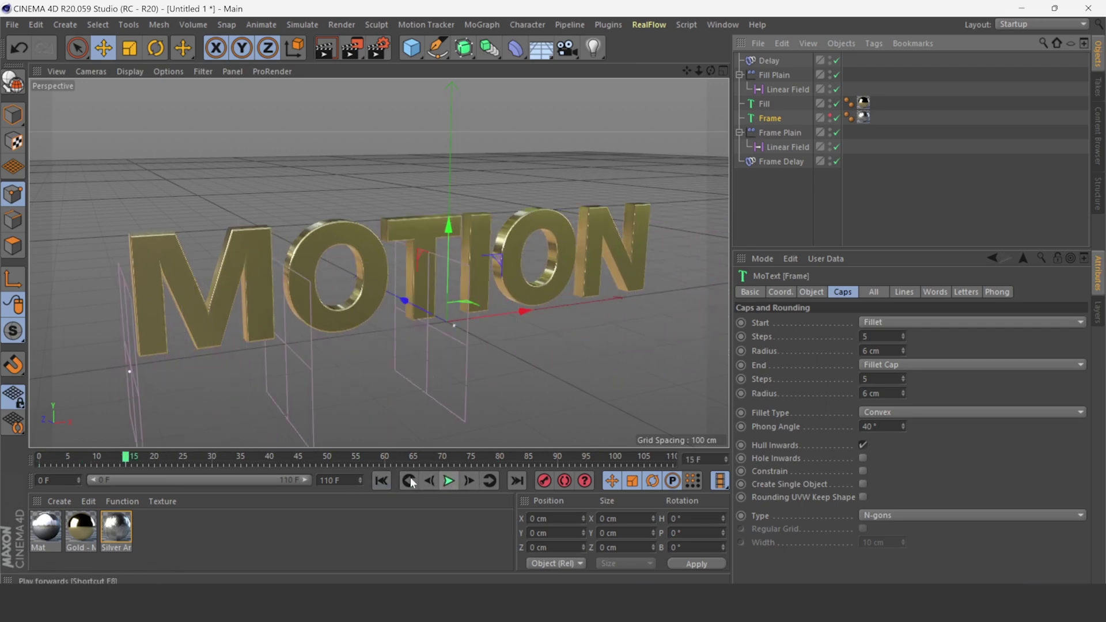
pyautogui.click(755, 104)
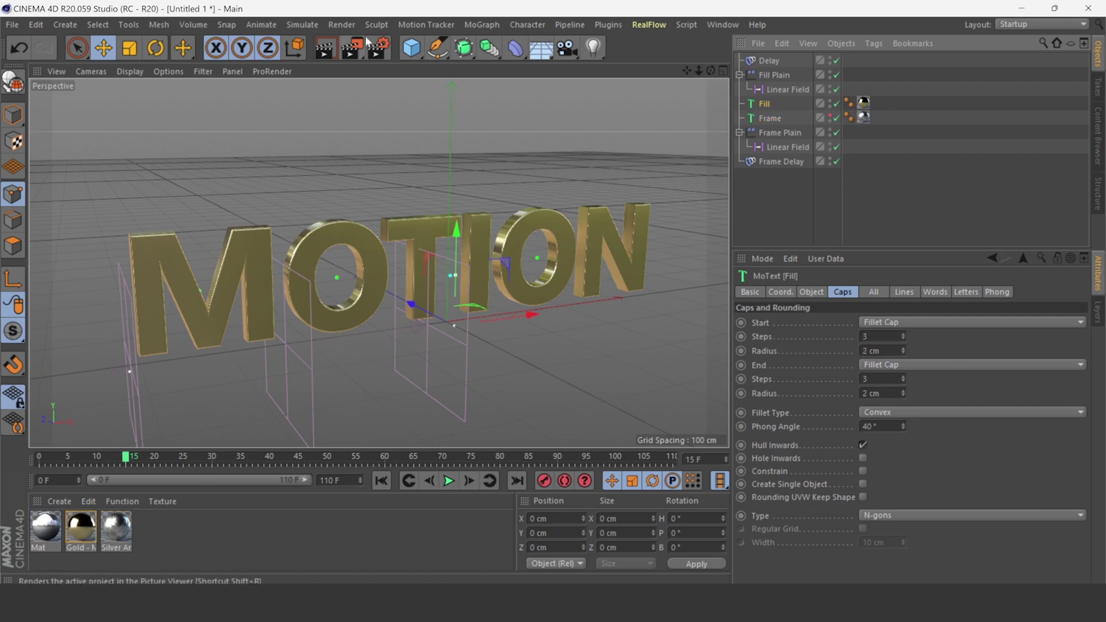
# - Add a Cube and set its Z size to 28 cm
pyautogui.click(422, 52)
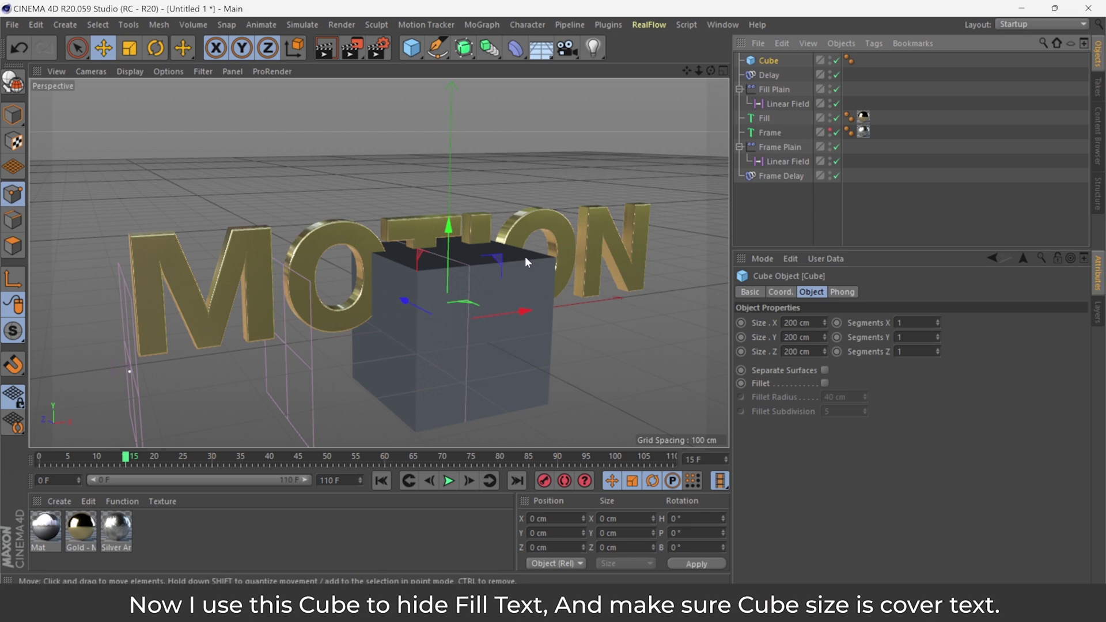
pyautogui.click(764, 118)
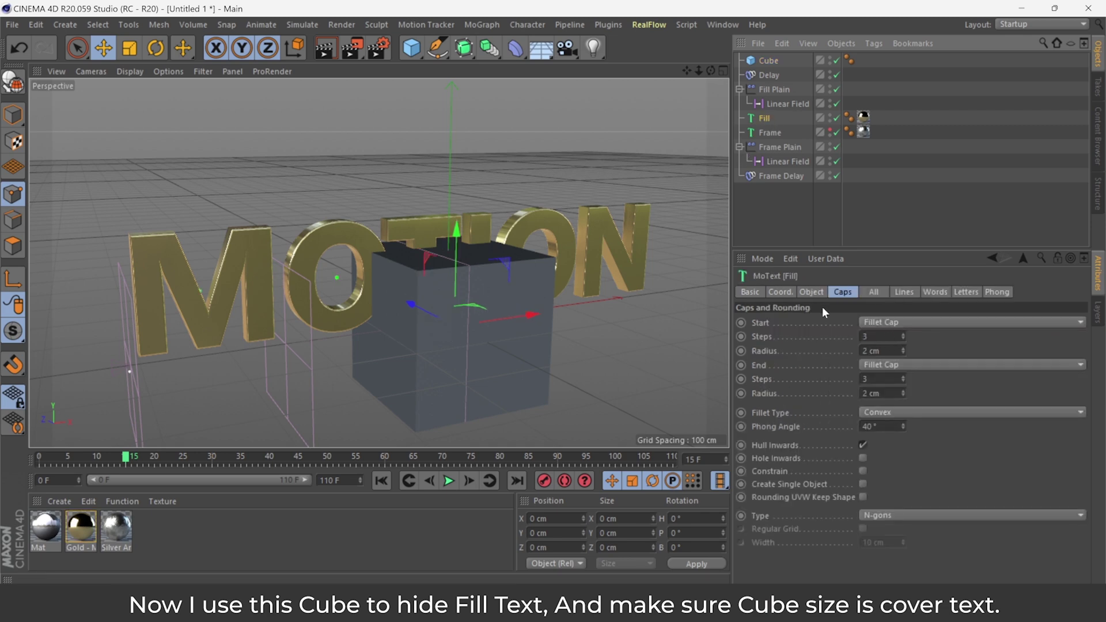
pyautogui.click(812, 292)
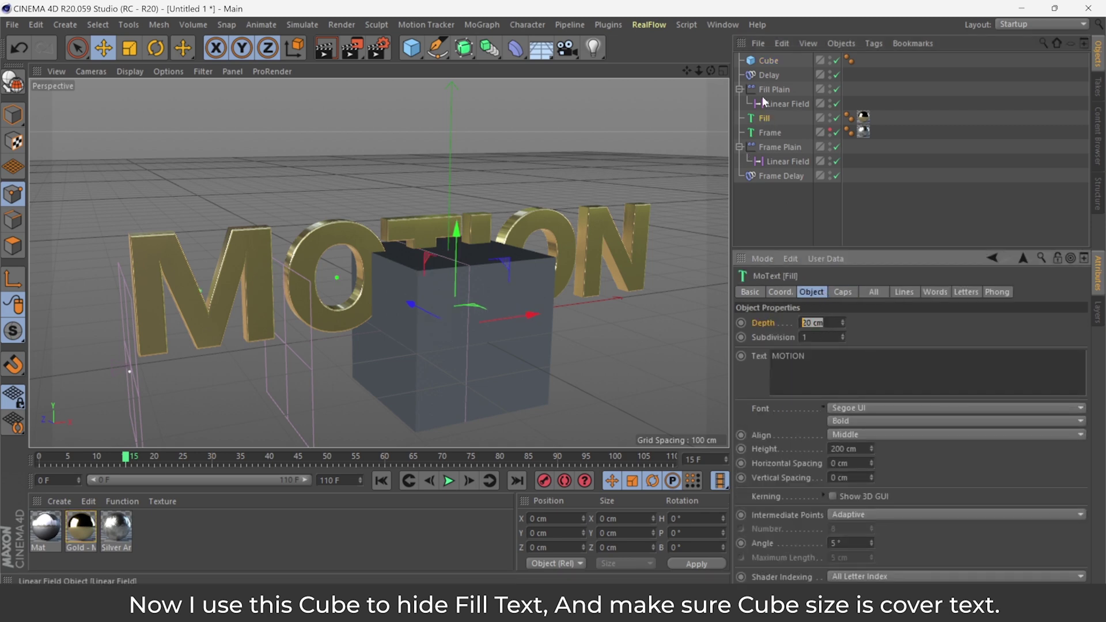
pyautogui.click(760, 60)
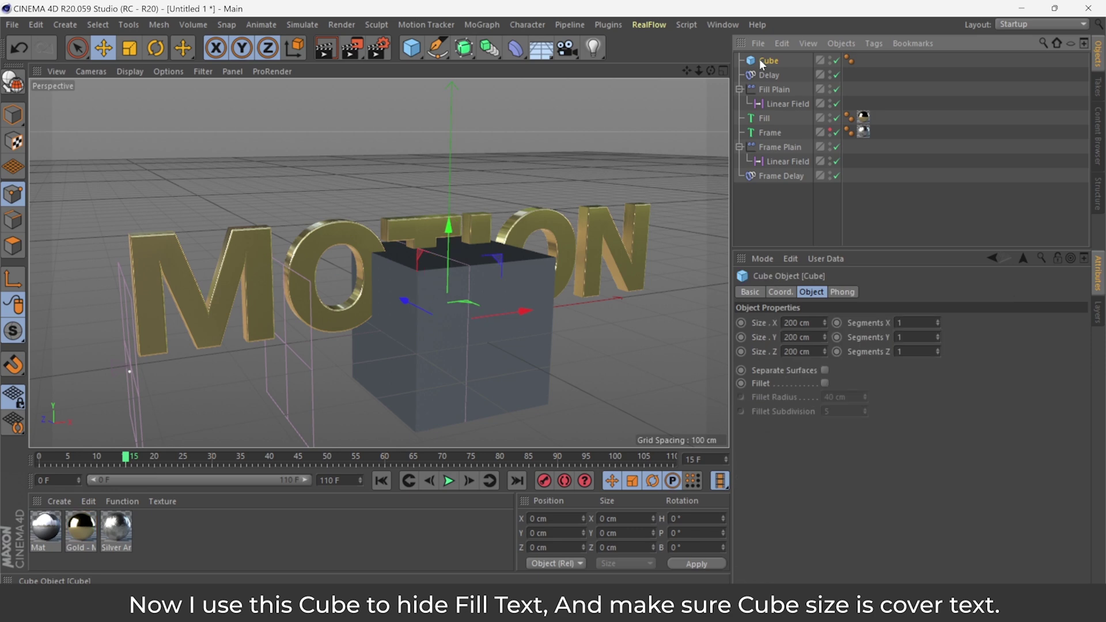
pyautogui.click(813, 353)
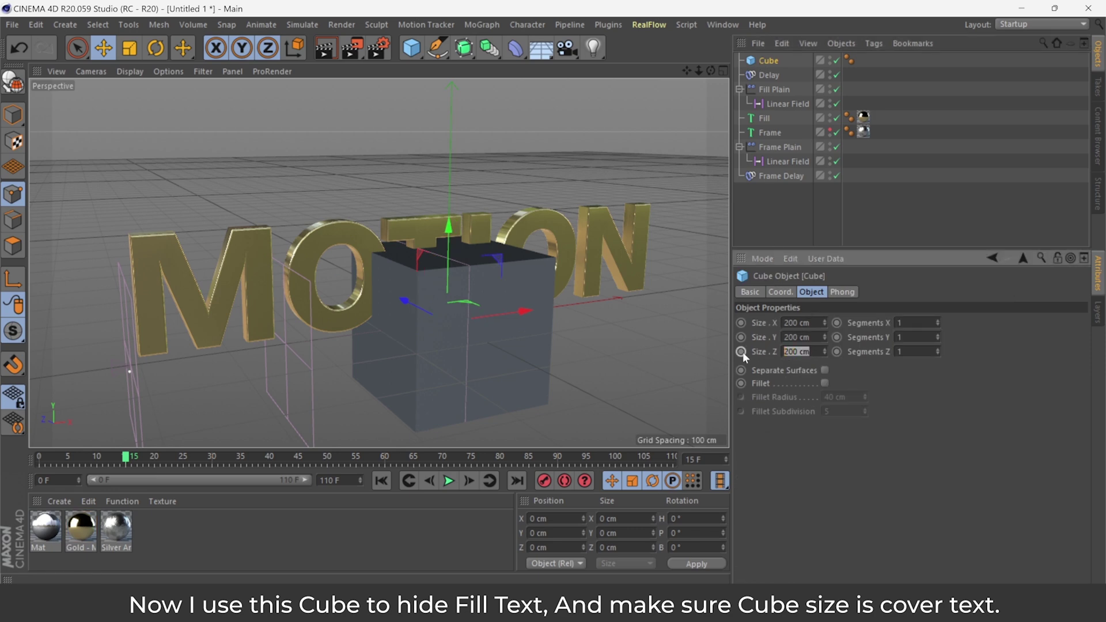
pyautogui.write('28')
pyautogui.press('Return')
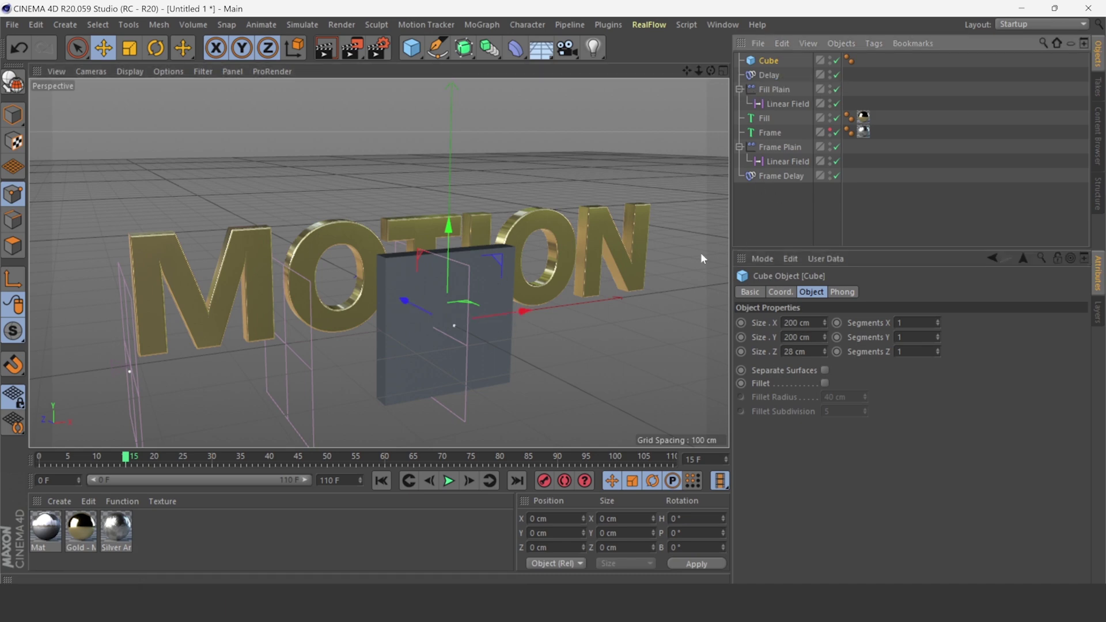
# - Widen the cube to 820 cm in X and move it over the gold letters
pyautogui.moveTo(824, 323); pyautogui.dragTo(910, 323)
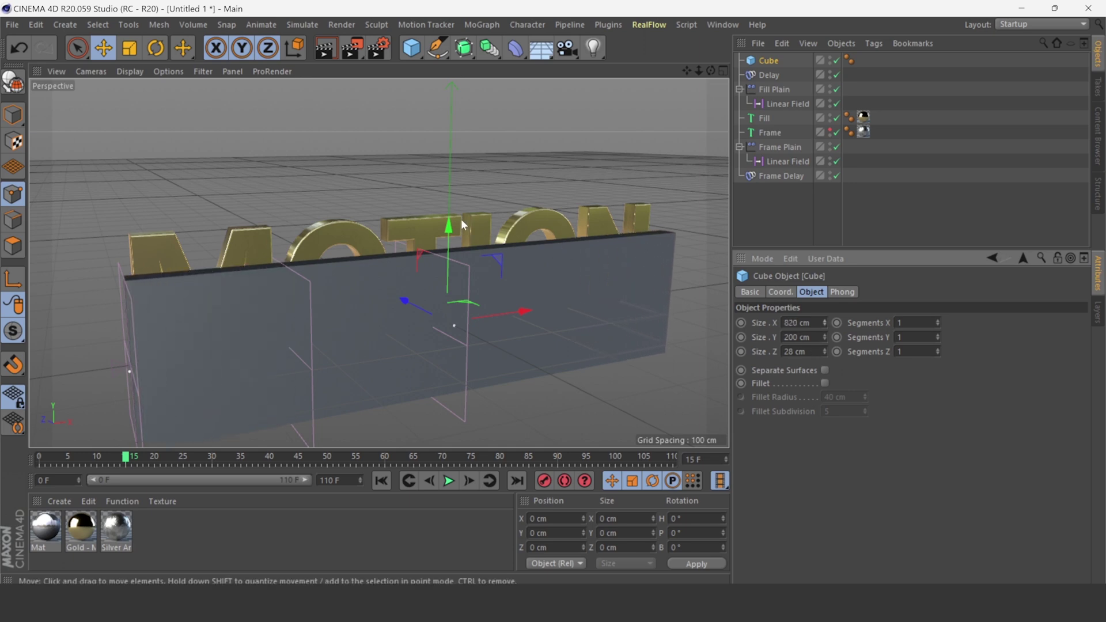
pyautogui.moveTo(461, 219); pyautogui.dragTo(456, 181)
pyautogui.moveTo(403, 258); pyautogui.dragTo(390, 267)
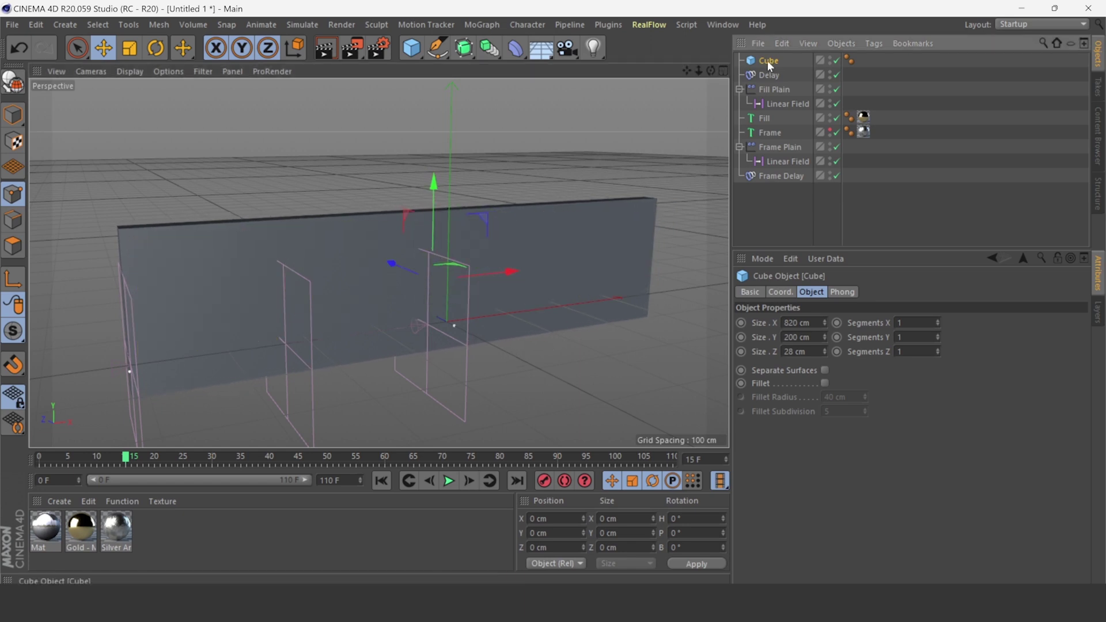
# - Add a Boole object and drag the Fill text into it with the Cube
pyautogui.click(465, 55)
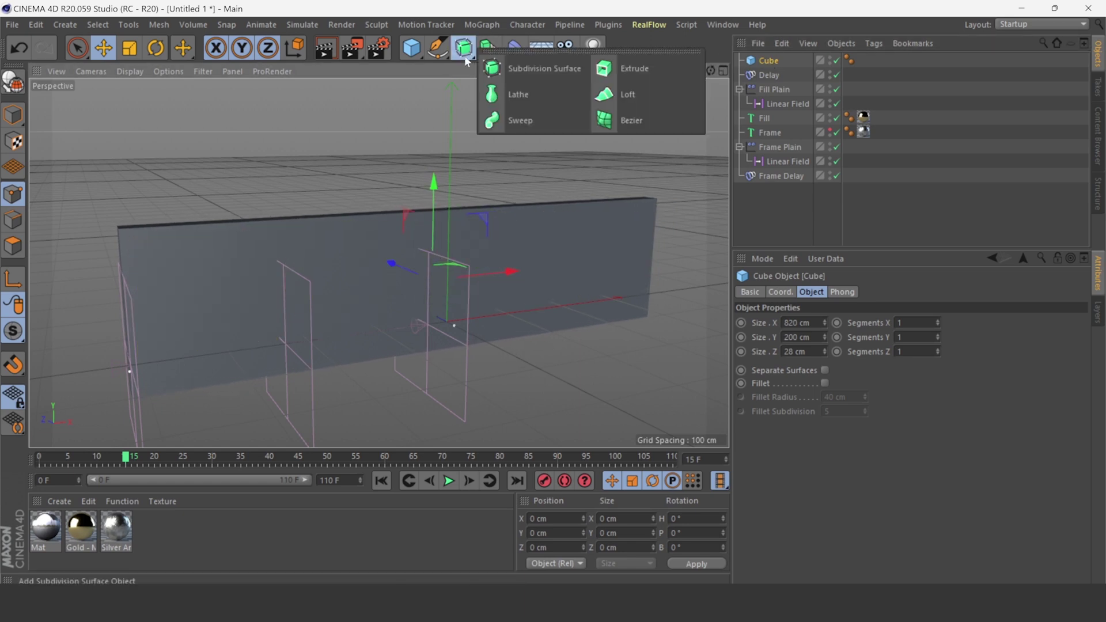
pyautogui.click(490, 49)
pyautogui.click(764, 67)
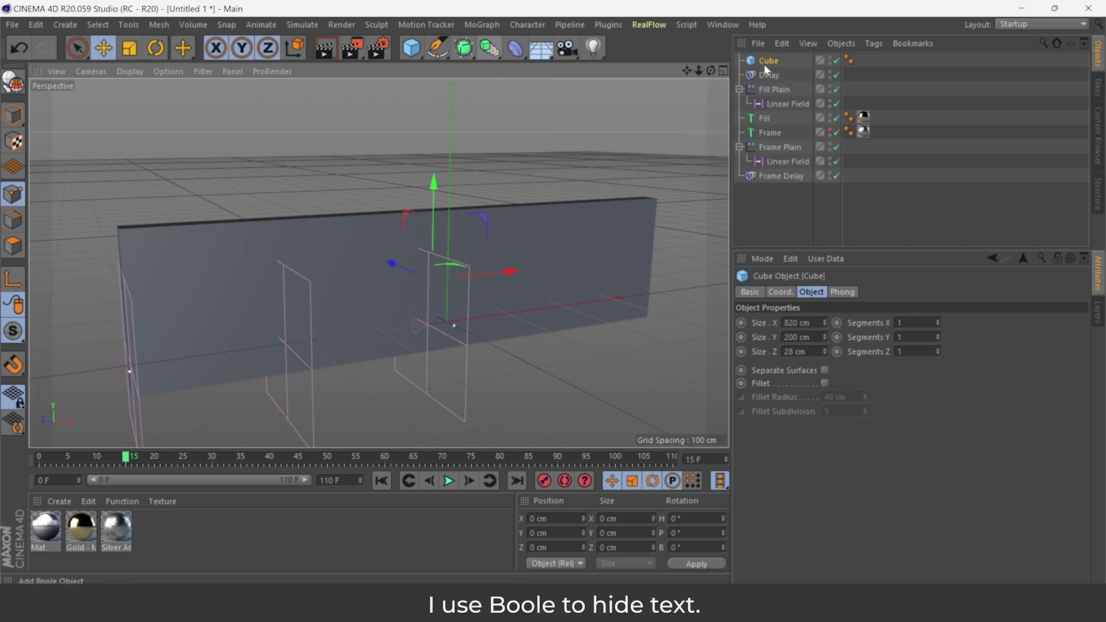
pyautogui.click(773, 74)
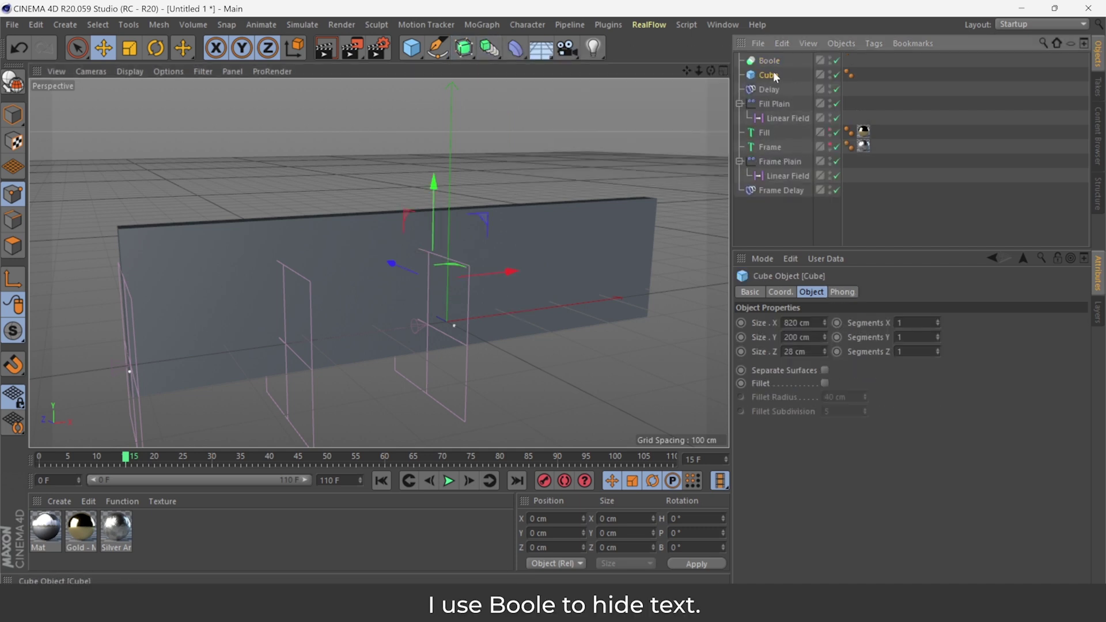
pyautogui.moveTo(772, 134); pyautogui.dragTo(772, 120)
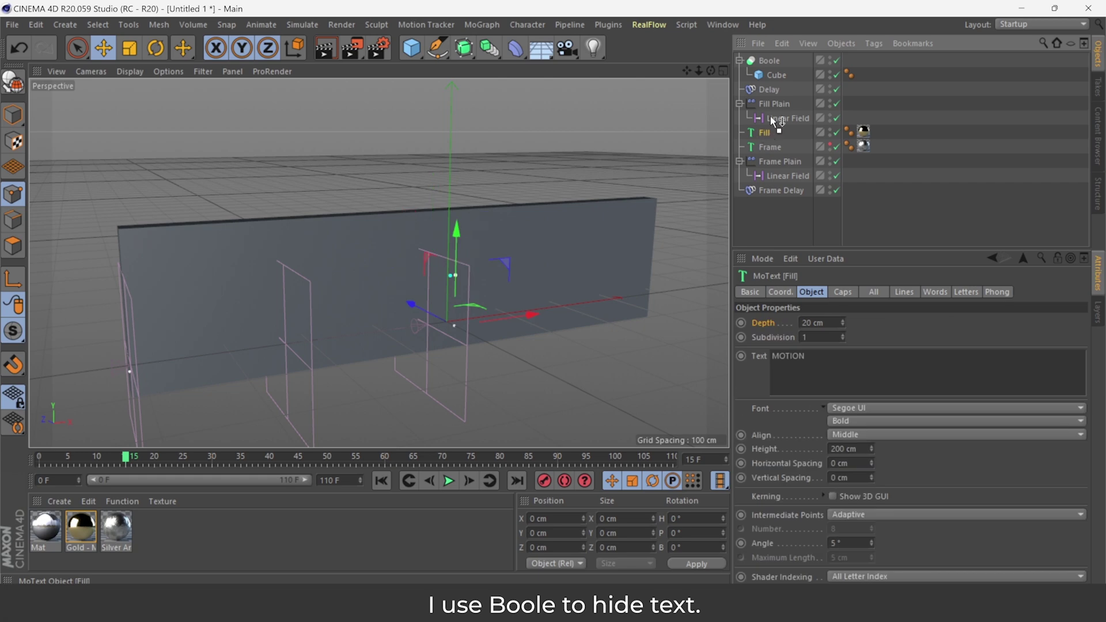
pyautogui.moveTo(772, 82); pyautogui.dragTo(772, 83)
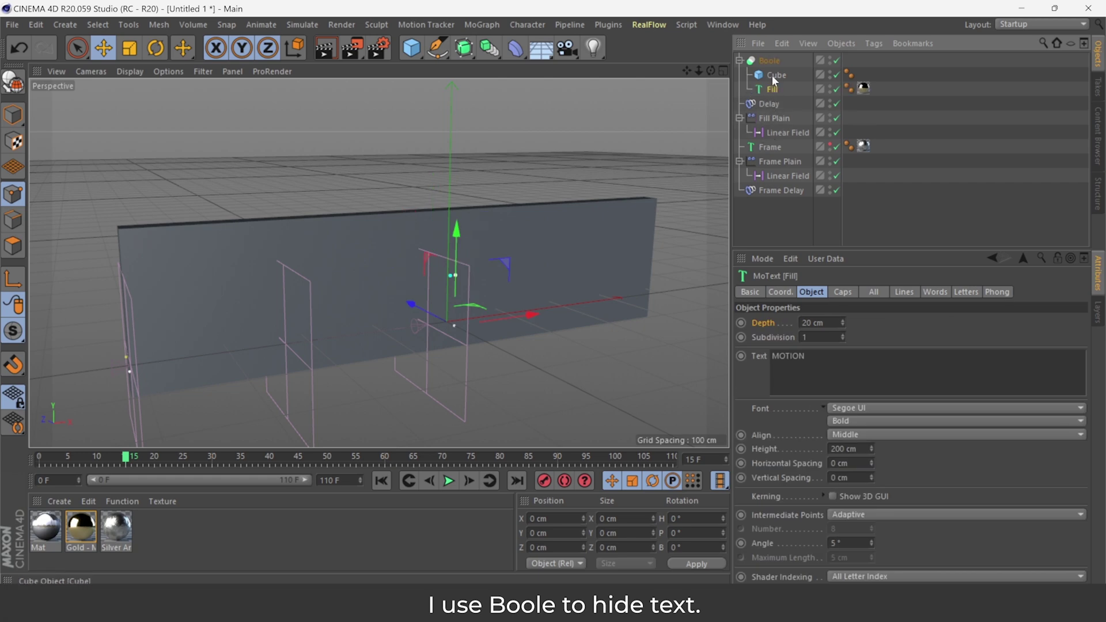
# - Order Fill above Cube inside the Boole and replay to check the masking
pyautogui.click(449, 481)
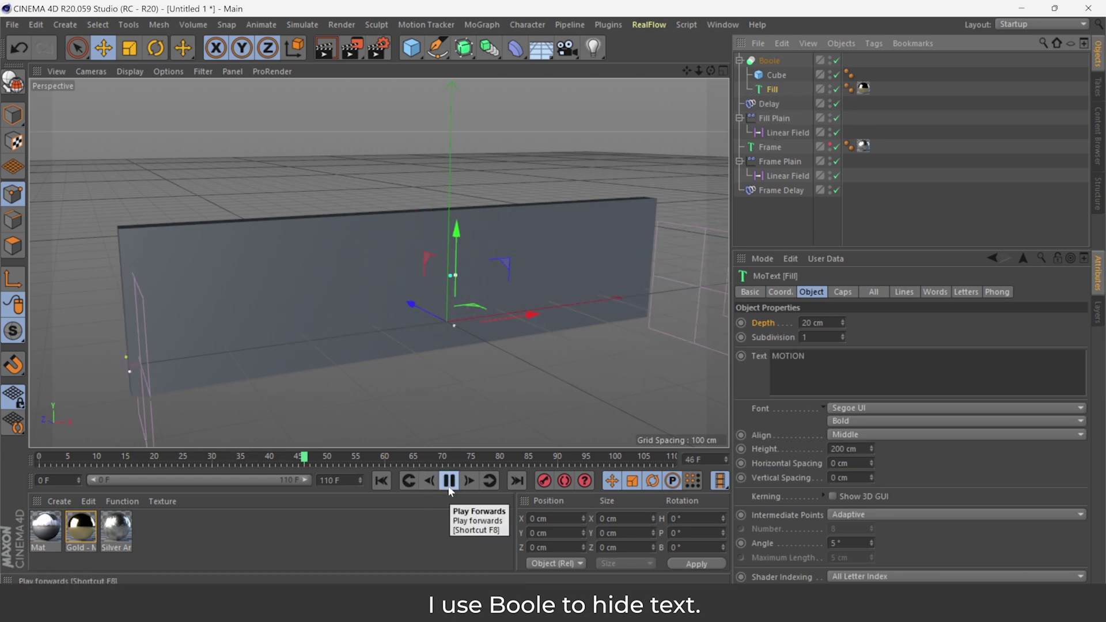
pyautogui.click(448, 480)
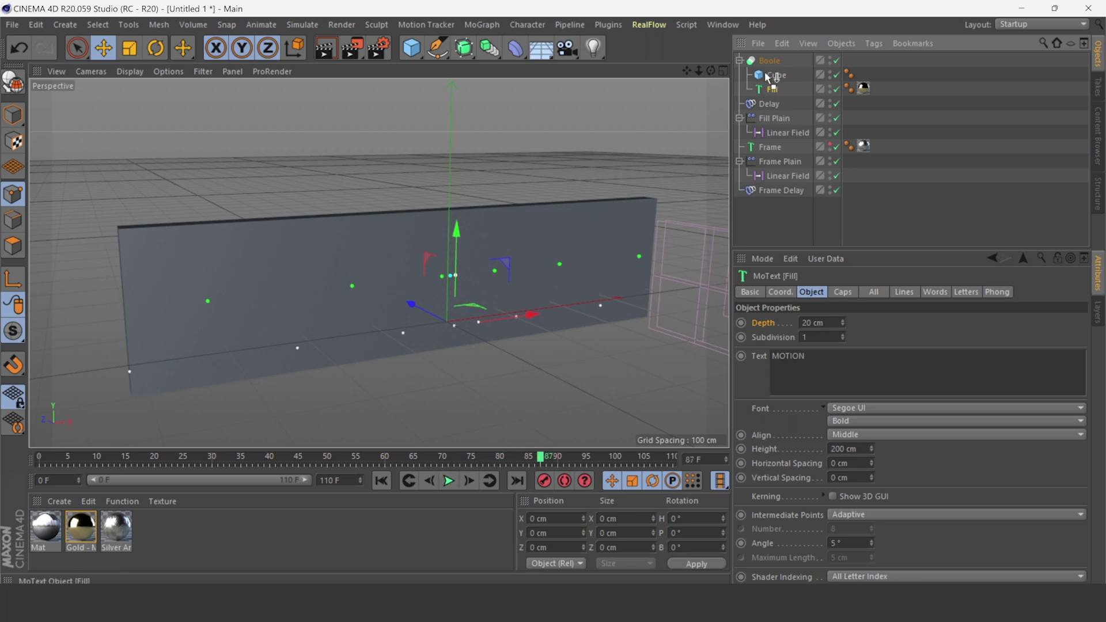
pyautogui.moveTo(769, 78); pyautogui.dragTo(769, 70)
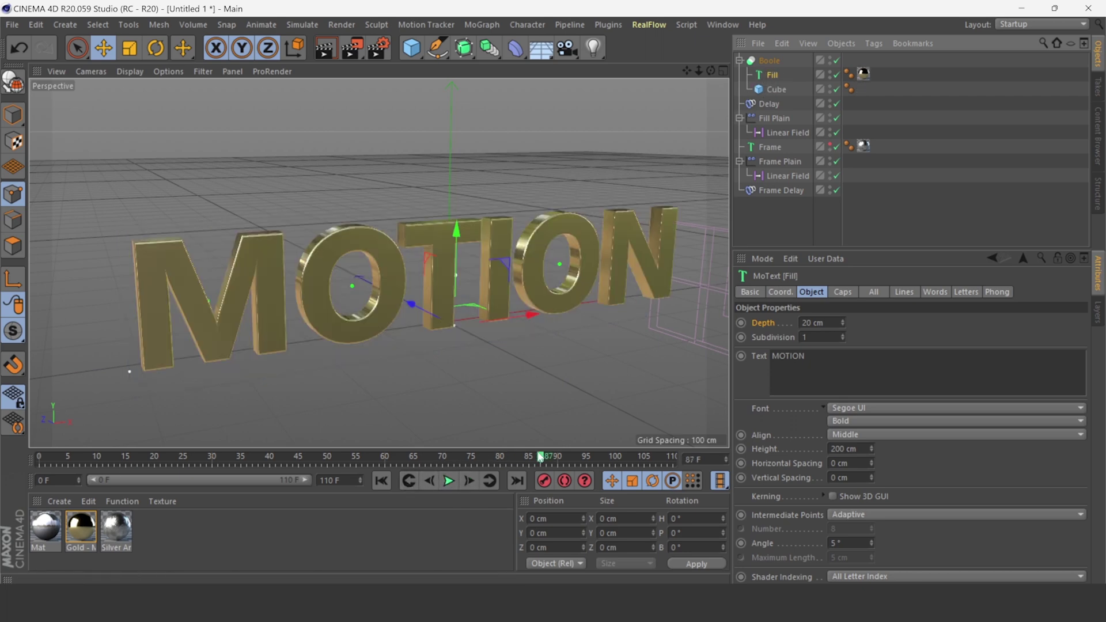
pyautogui.moveTo(540, 457)
pyautogui.mouseDown()
pyautogui.moveTo(332, 436)
pyautogui.moveTo(248, 445)
pyautogui.moveTo(353, 452)
pyautogui.moveTo(495, 427)
pyautogui.moveTo(425, 455)
pyautogui.mouseUp()
pyautogui.click(377, 480)
pyautogui.click(449, 481)
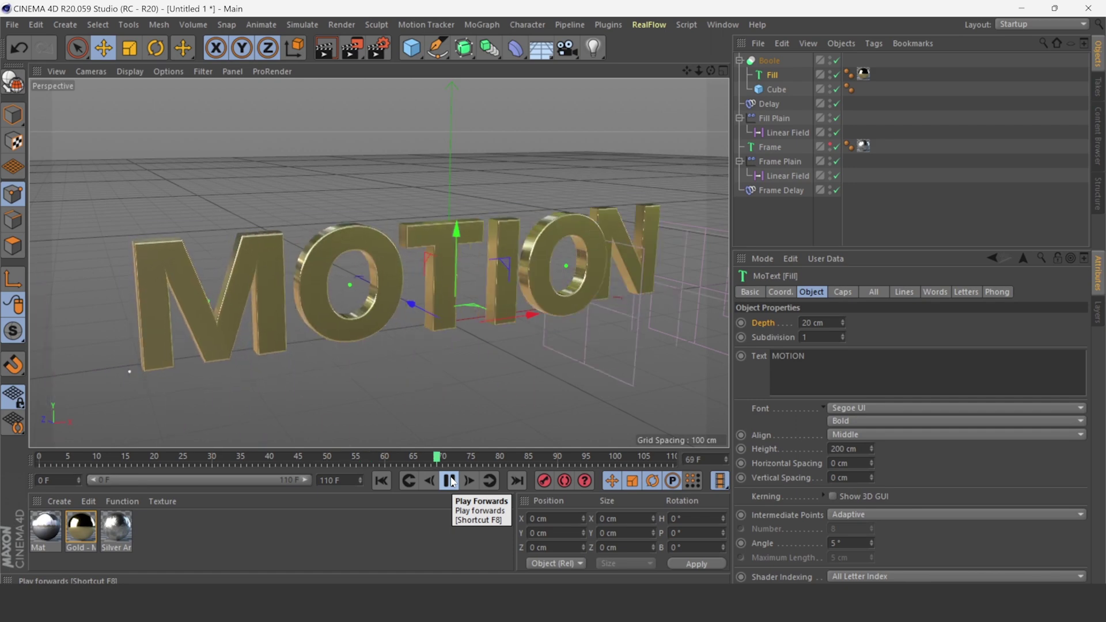
pyautogui.click(450, 481)
# - Set the Cube's render dot to hidden and replay the fly-in twice
pyautogui.click(827, 89)
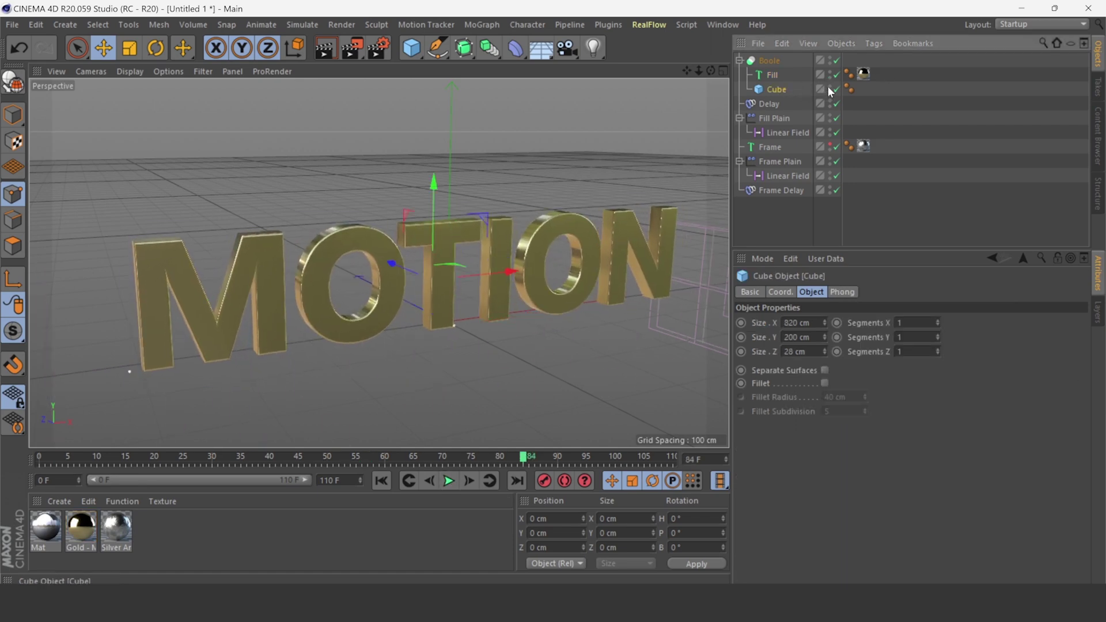
pyautogui.click(831, 91)
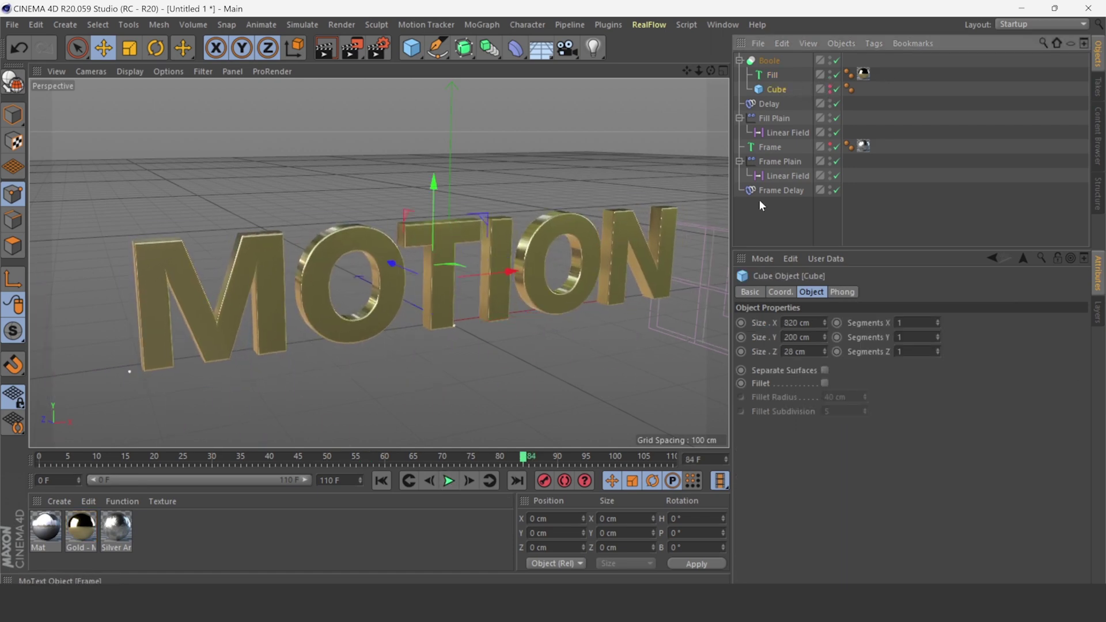
pyautogui.click(381, 481)
pyautogui.click(450, 481)
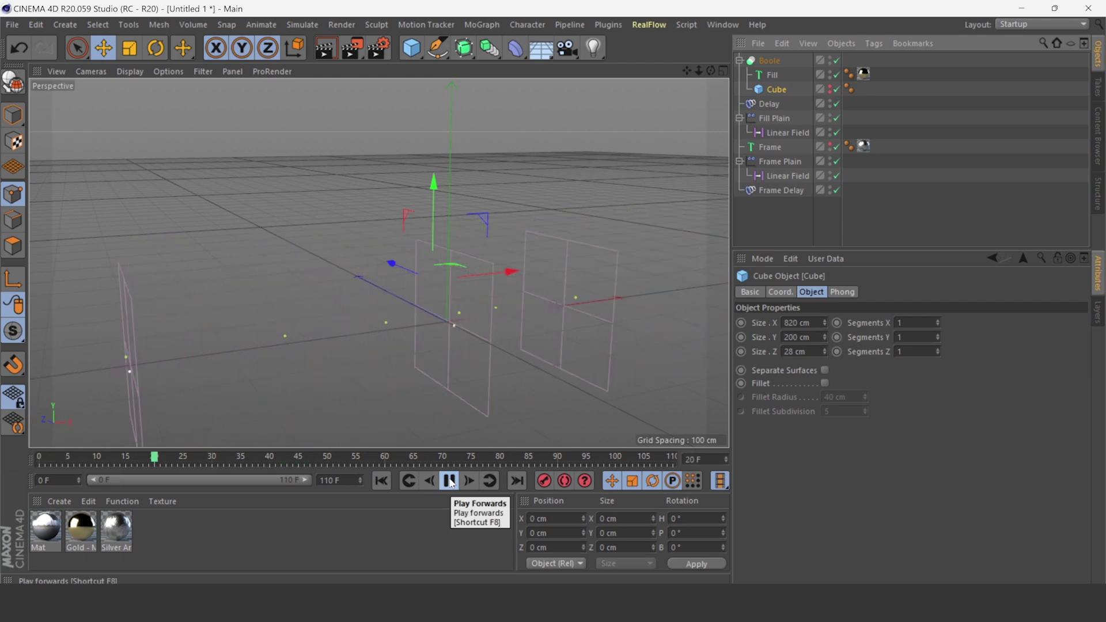
pyautogui.click(450, 481)
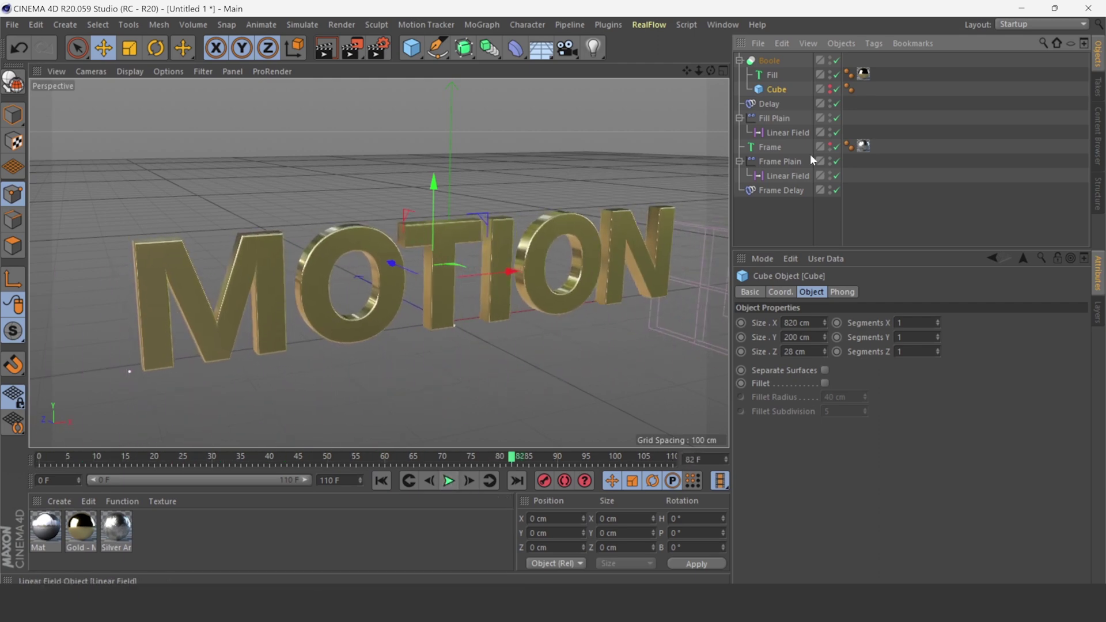
pyautogui.click(382, 481)
pyautogui.click(450, 481)
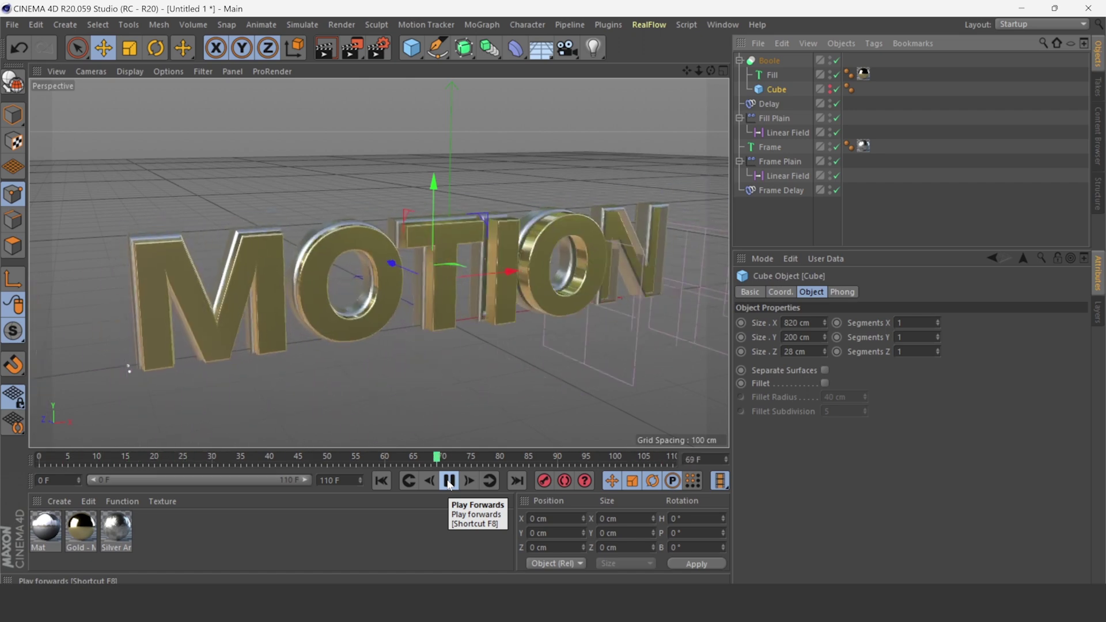
pyautogui.click(450, 481)
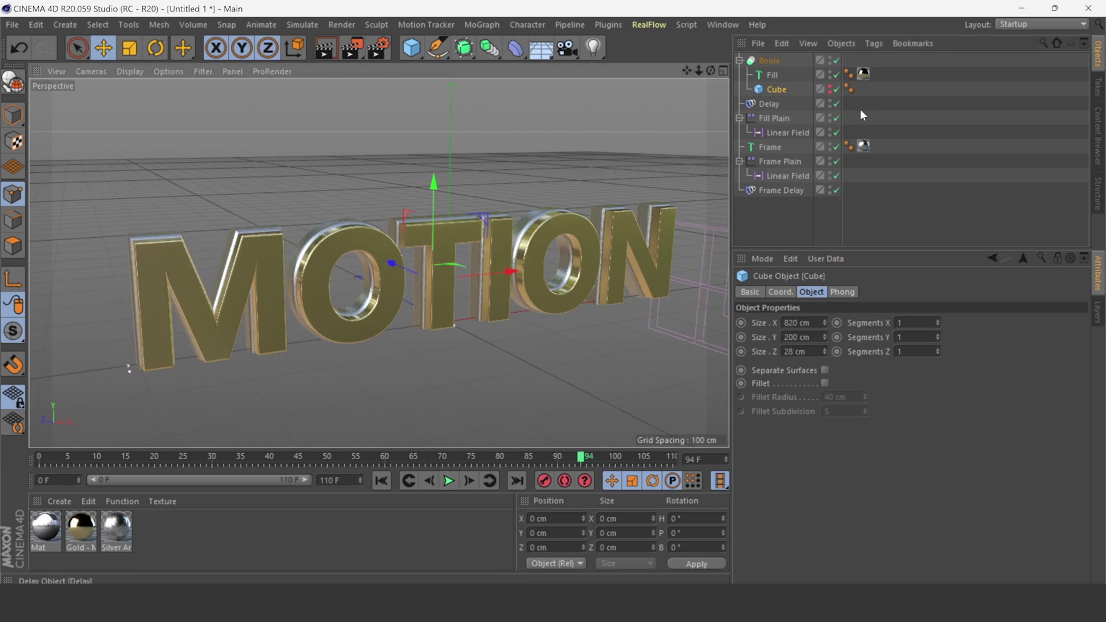
# - Collapse the Boole group, inspect frame 18, and replay the animation from the start
pyautogui.click(740, 61)
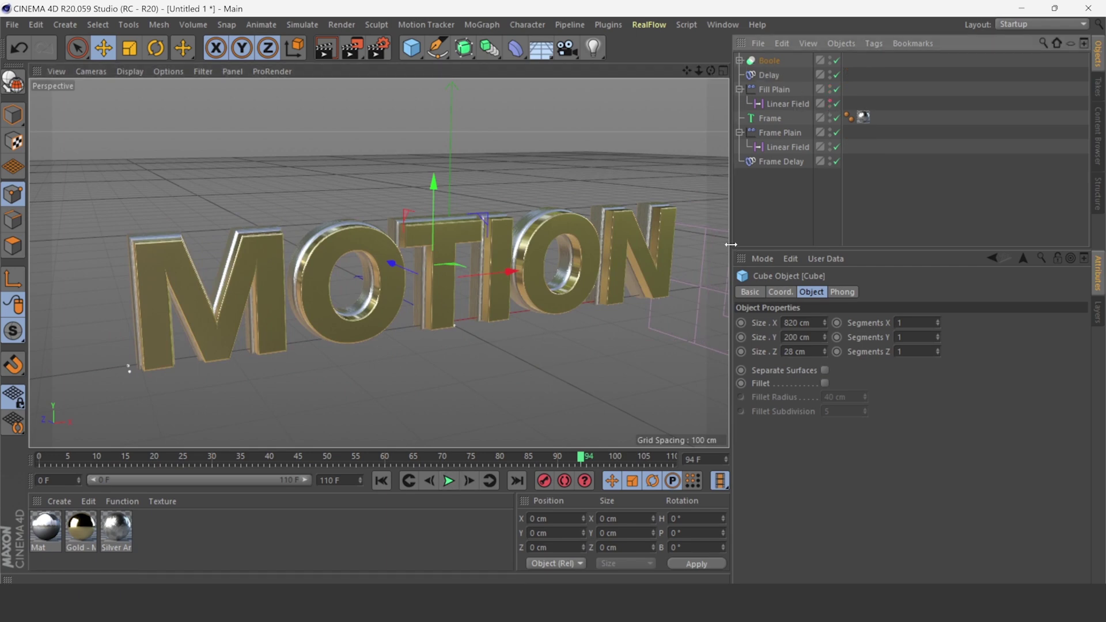
pyautogui.moveTo(498, 459); pyautogui.dragTo(137, 464)
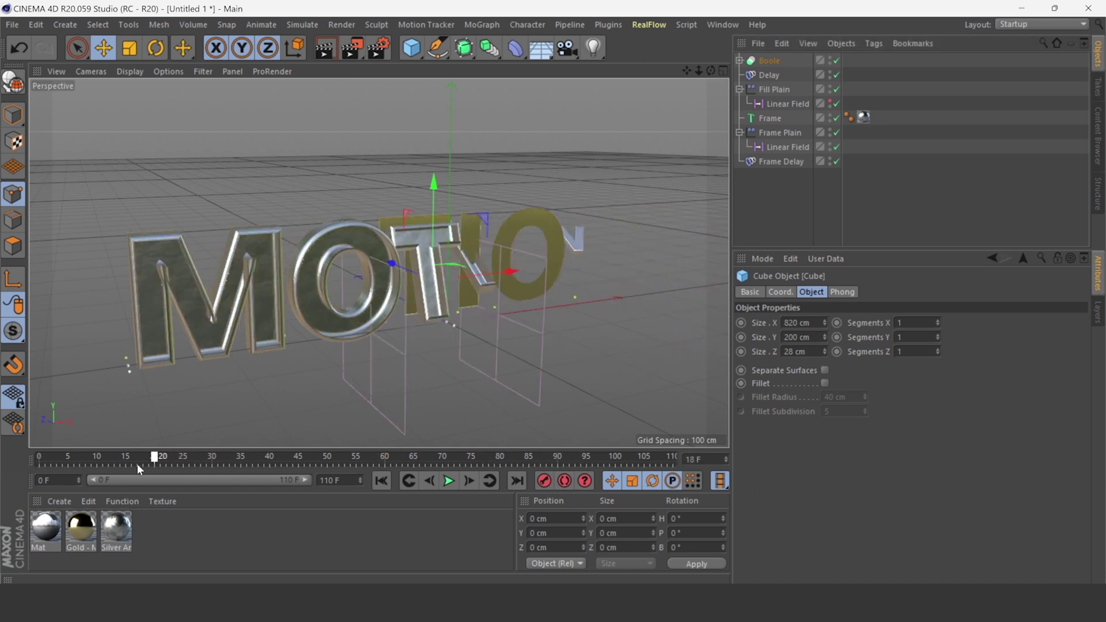
pyautogui.click(831, 143)
pyautogui.click(381, 480)
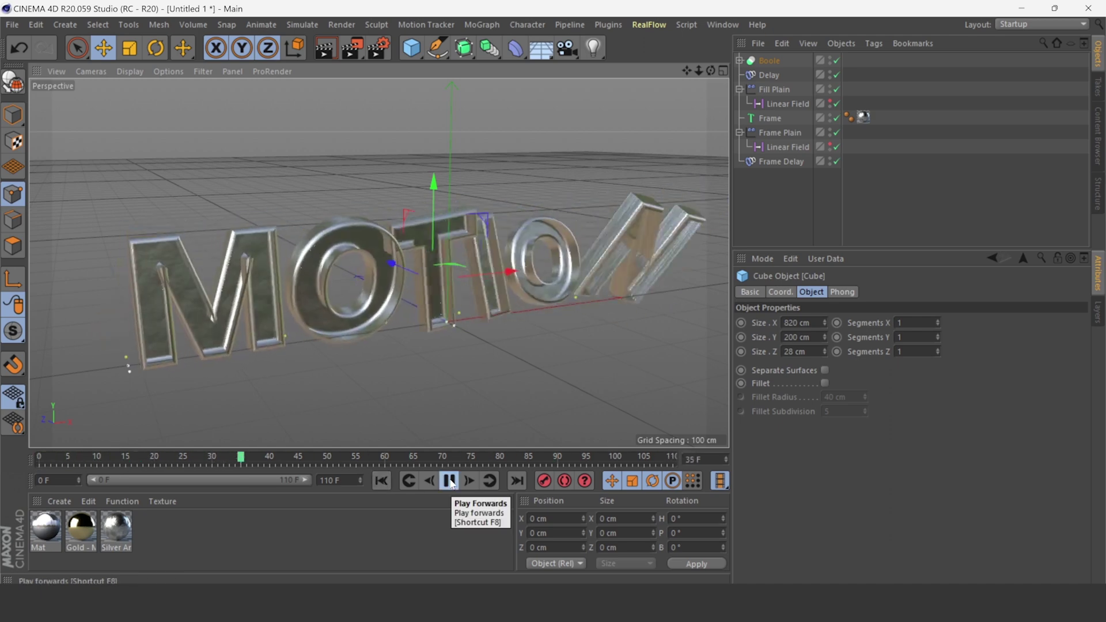
pyautogui.click(451, 482)
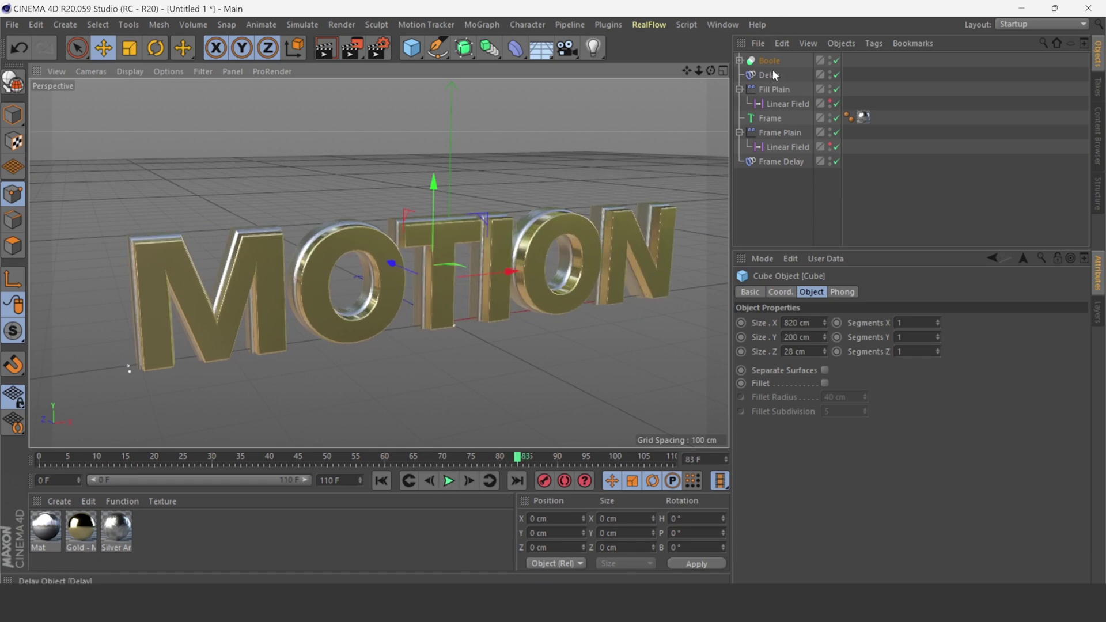
# - Drag the Fill Plain Linear Field's keyframe to frame 35 and replay the fly-in
pyautogui.click(775, 104)
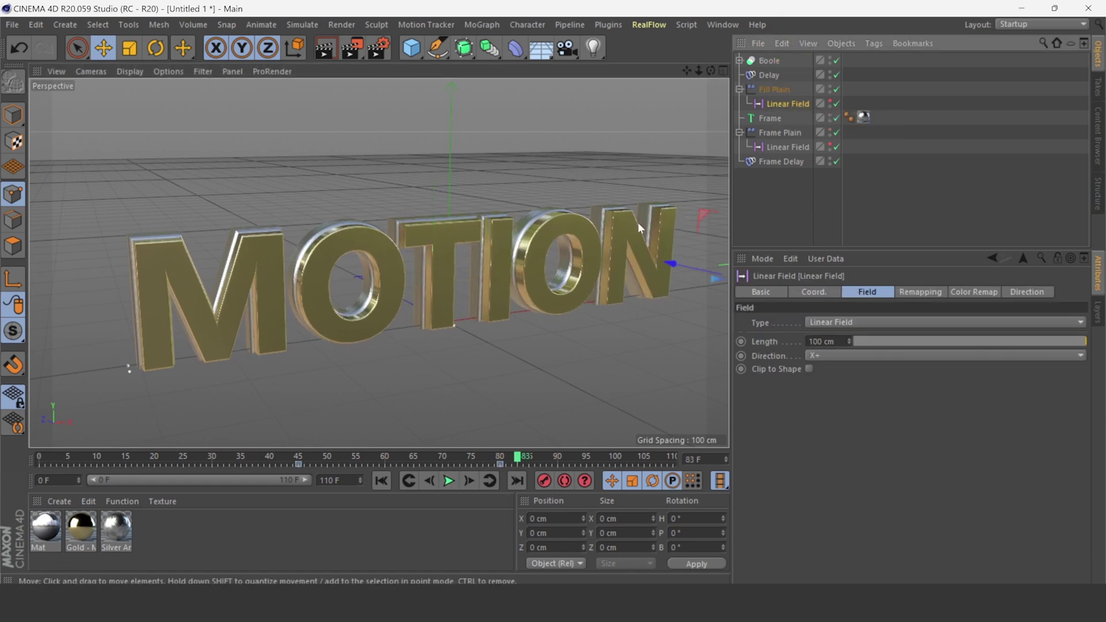
pyautogui.click(451, 482)
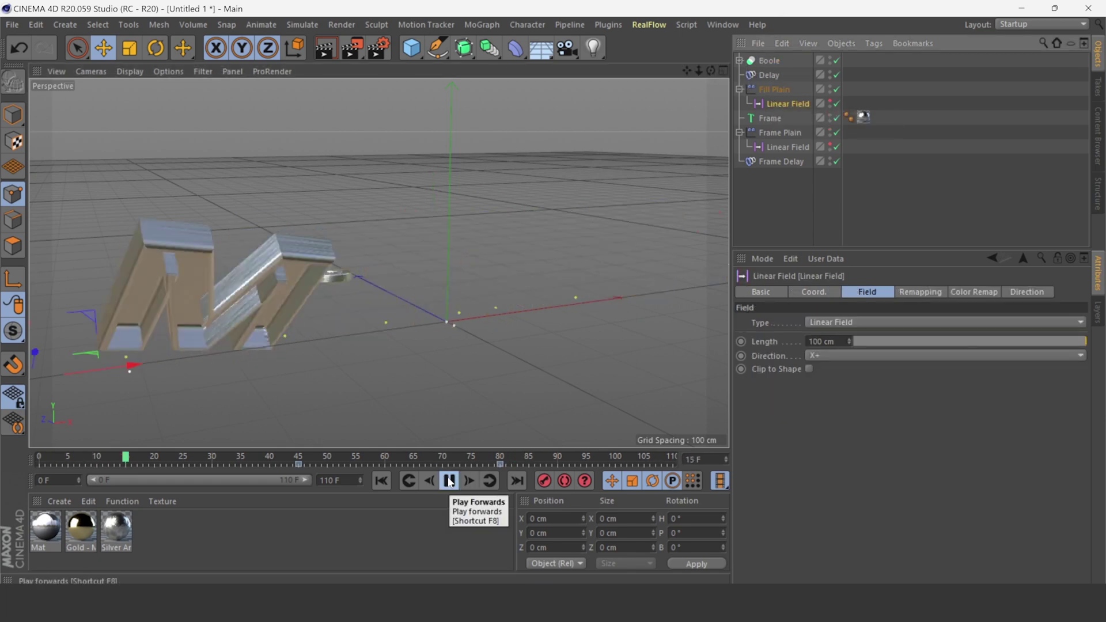
pyautogui.click(450, 482)
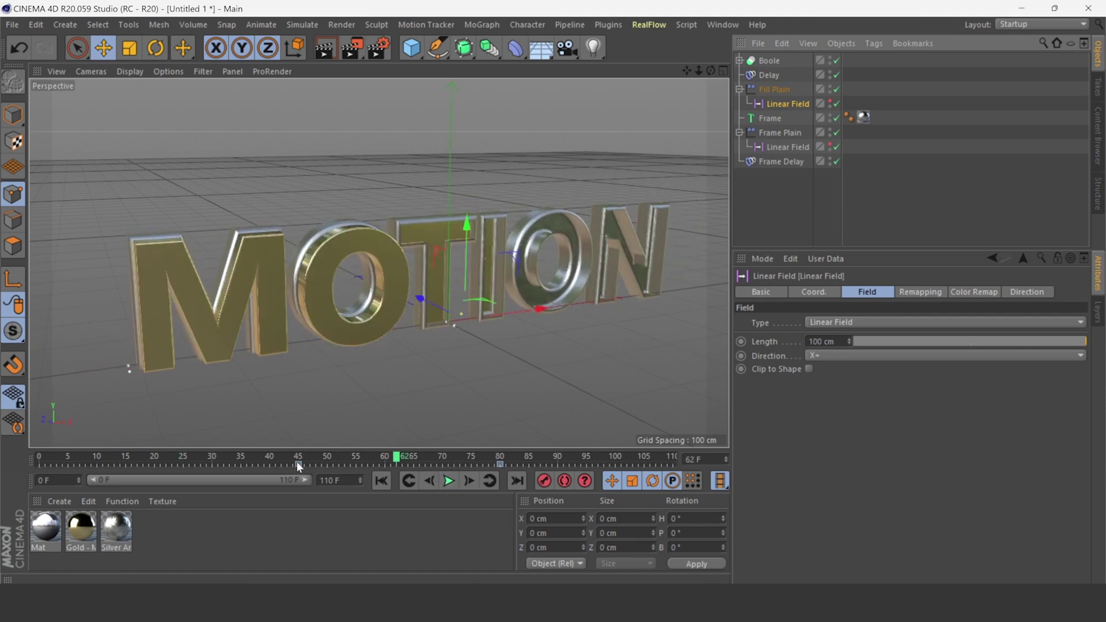
pyautogui.click(299, 466)
pyautogui.moveTo(247, 465); pyautogui.dragTo(241, 465)
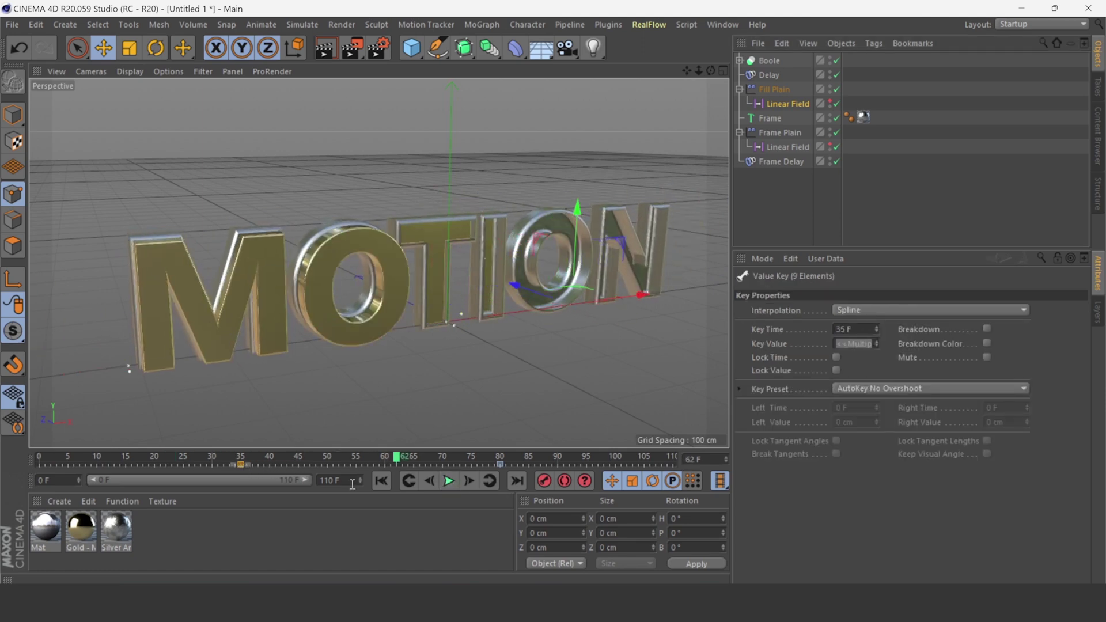
pyautogui.click(382, 481)
pyautogui.click(448, 482)
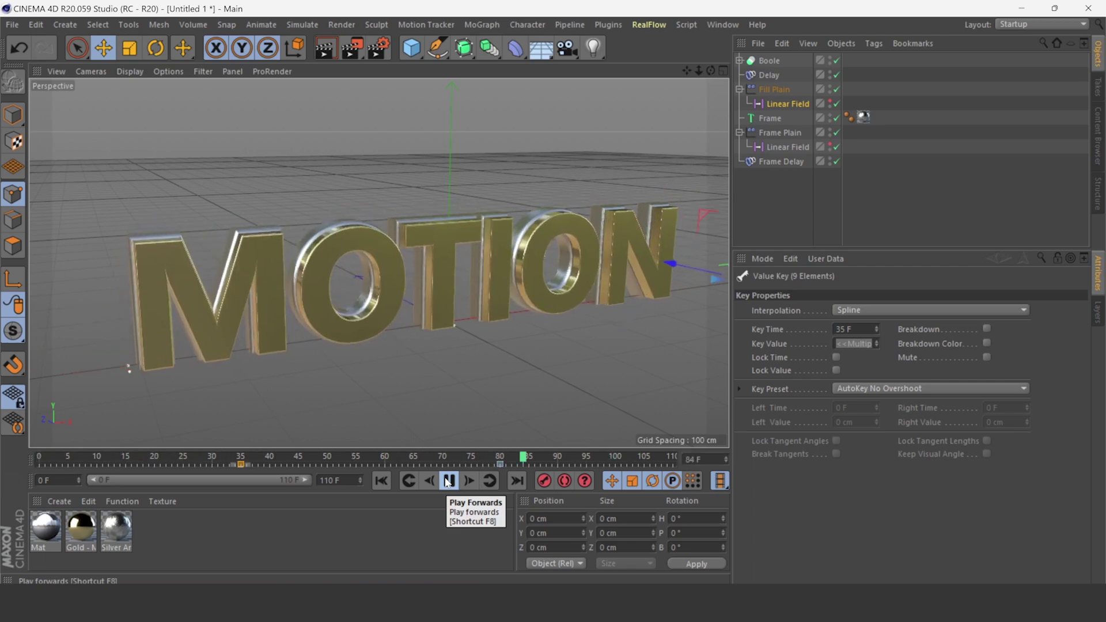
pyautogui.click(448, 481)
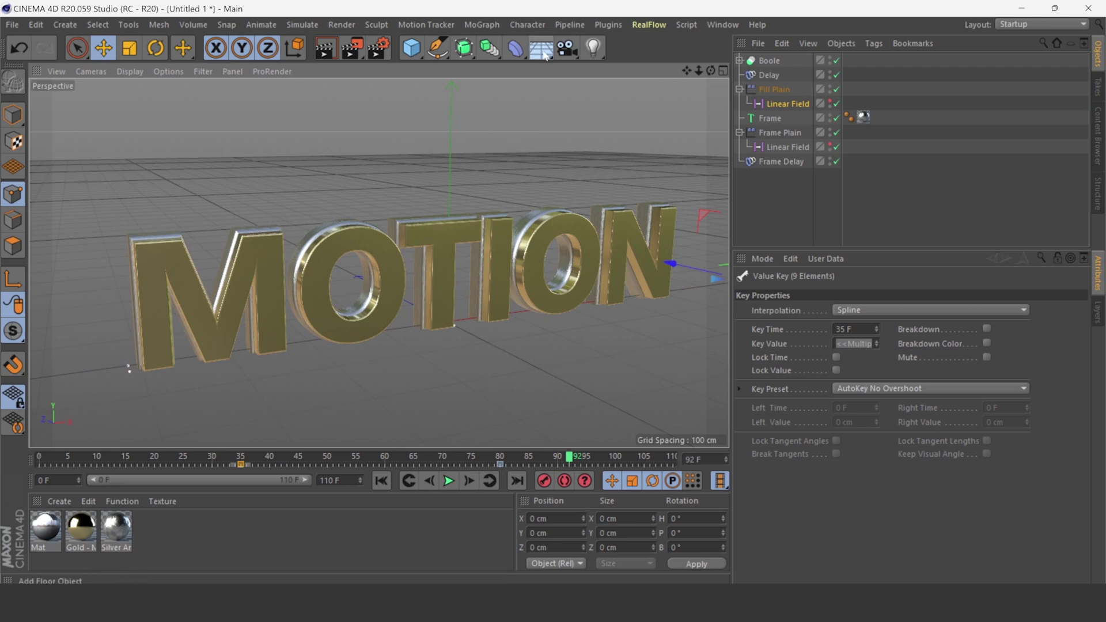
# - Add a Sky with the Mat material and a Compositing tag making it invisible to camera
pyautogui.click(545, 56)
pyautogui.click(591, 96)
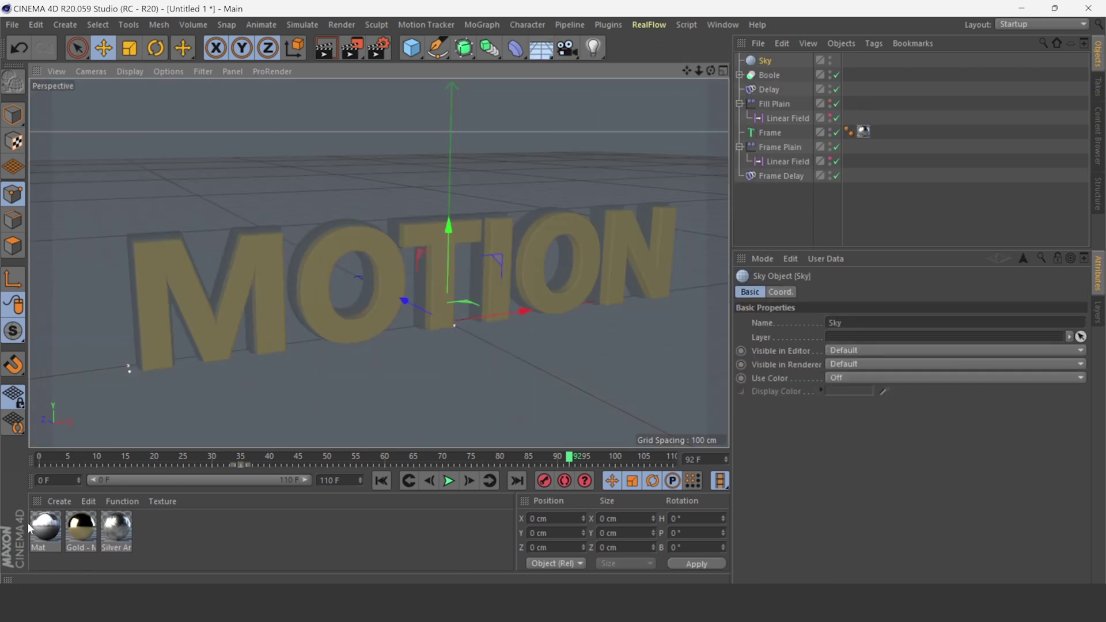
pyautogui.moveTo(29, 525); pyautogui.dragTo(764, 61)
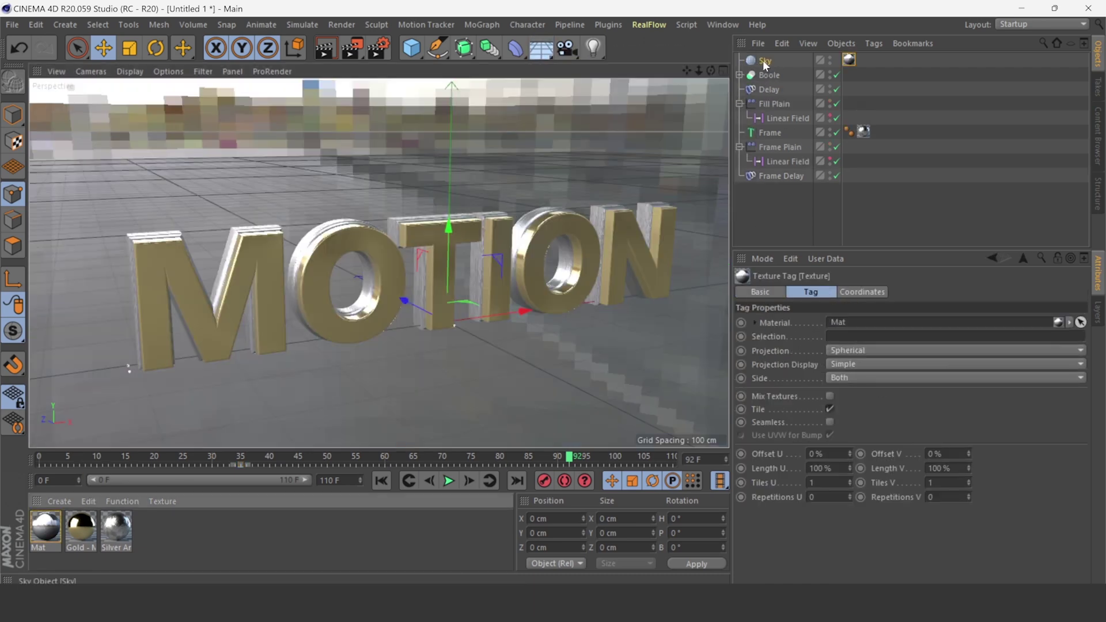
pyautogui.rightClick(813, 68)
pyautogui.moveTo(812, 9)
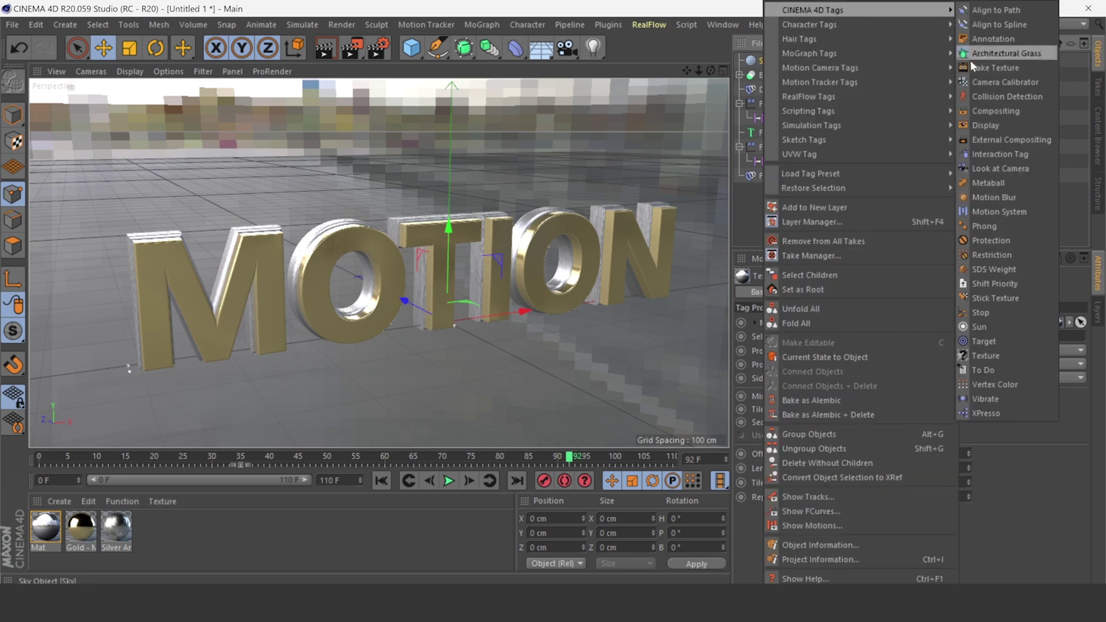
pyautogui.click(994, 110)
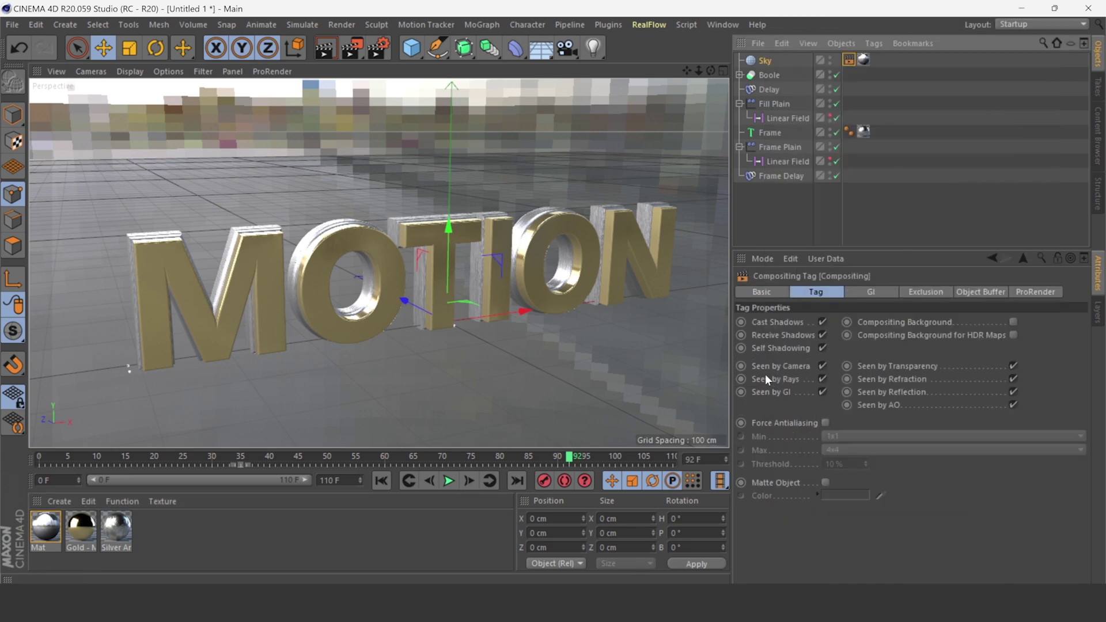
pyautogui.click(823, 366)
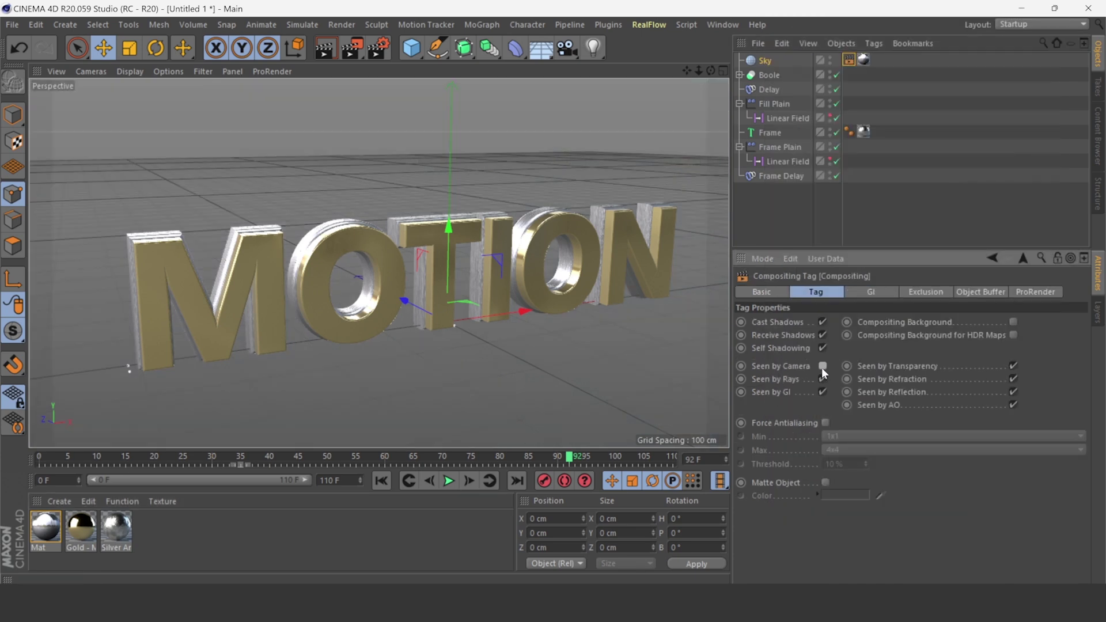
# - Stop the preview and show the Sky's Spherical texture mapping settings
pyautogui.click(379, 481)
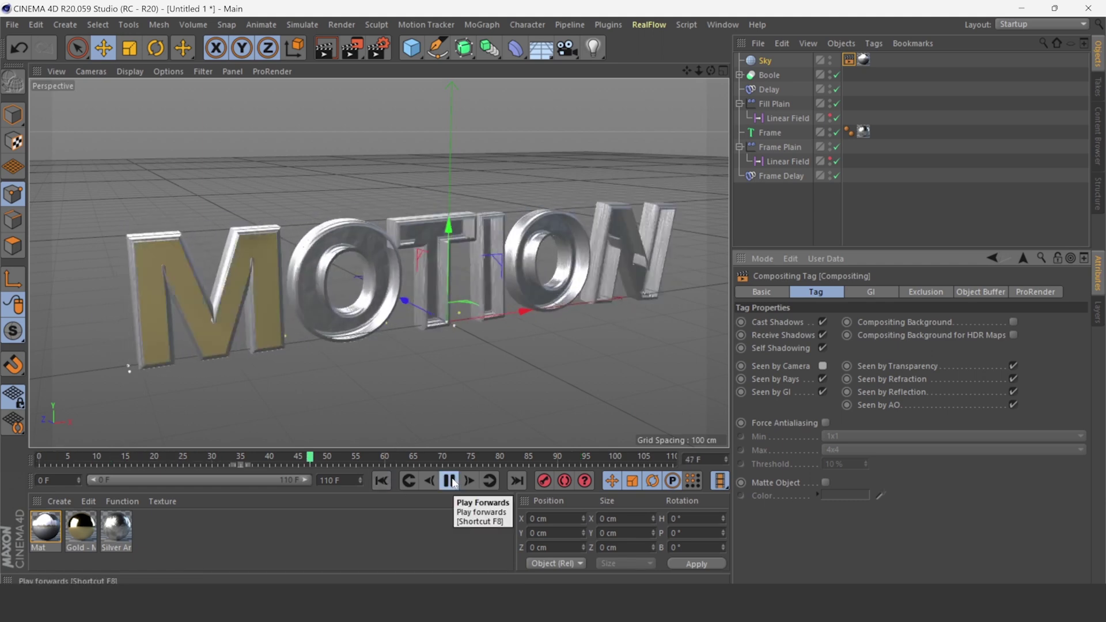
pyautogui.click(450, 481)
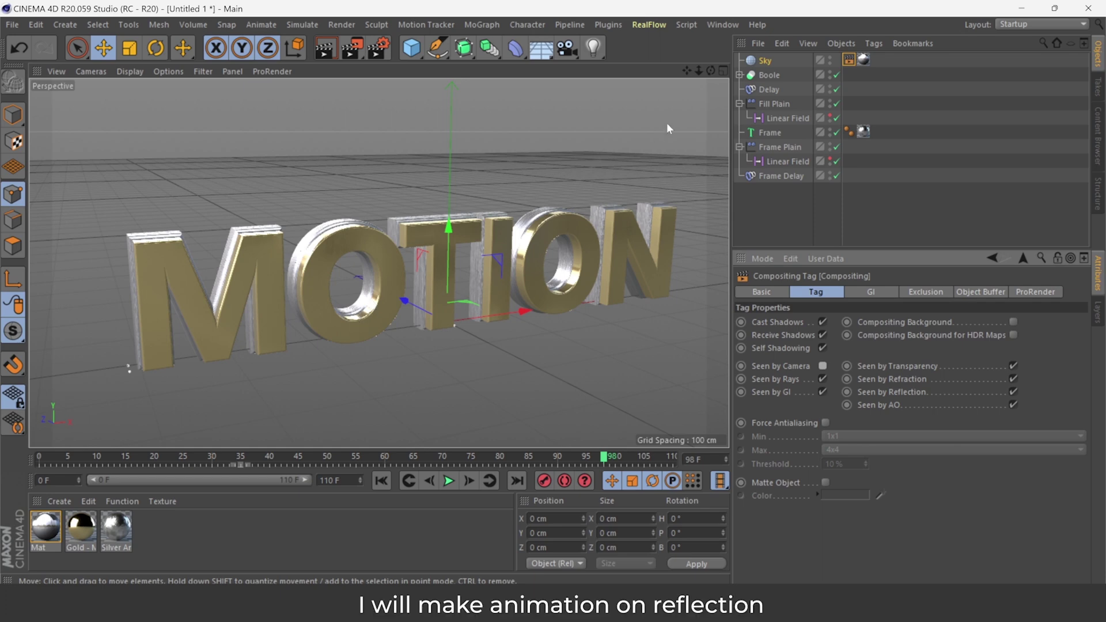
pyautogui.click(863, 60)
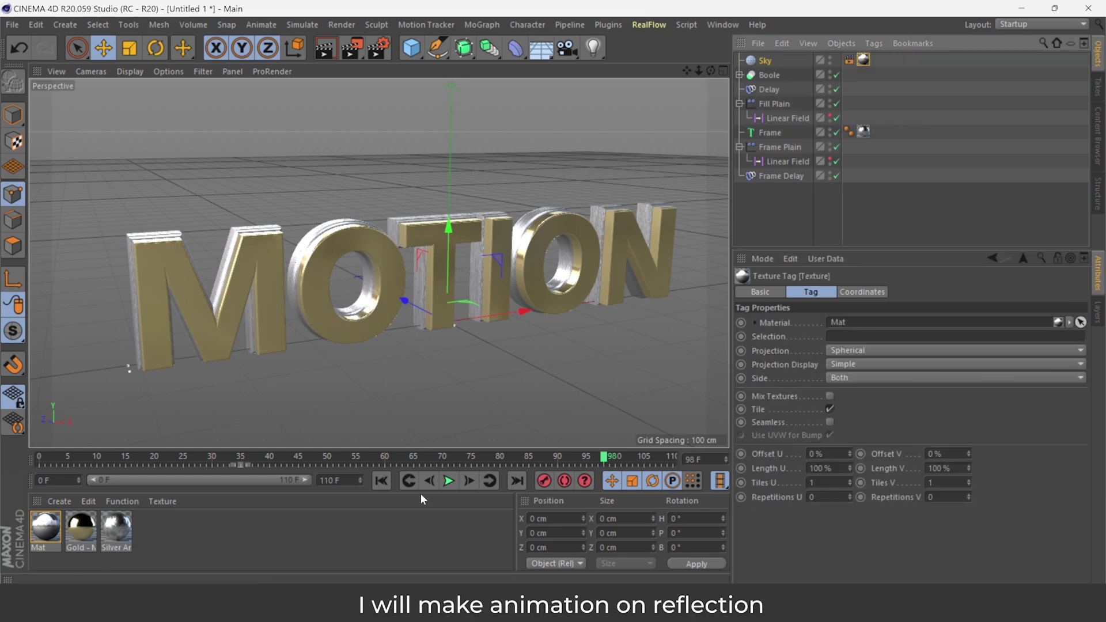
# - Try bank, pitch and heading rotations of the sky mapping, undo them, and review reflections
pyautogui.click(381, 481)
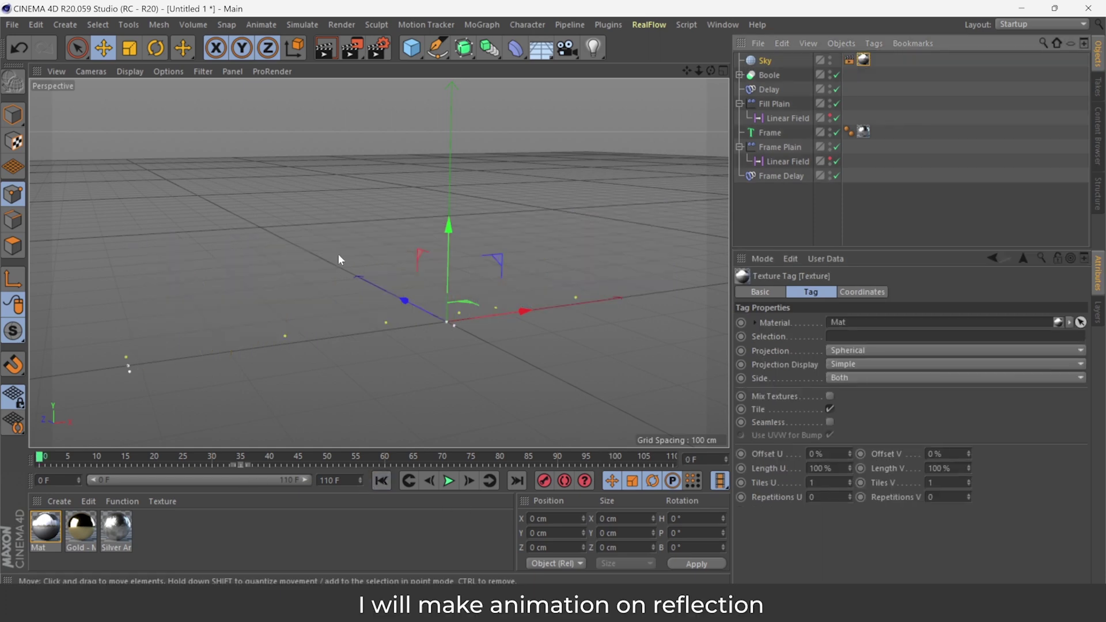
pyautogui.click(157, 49)
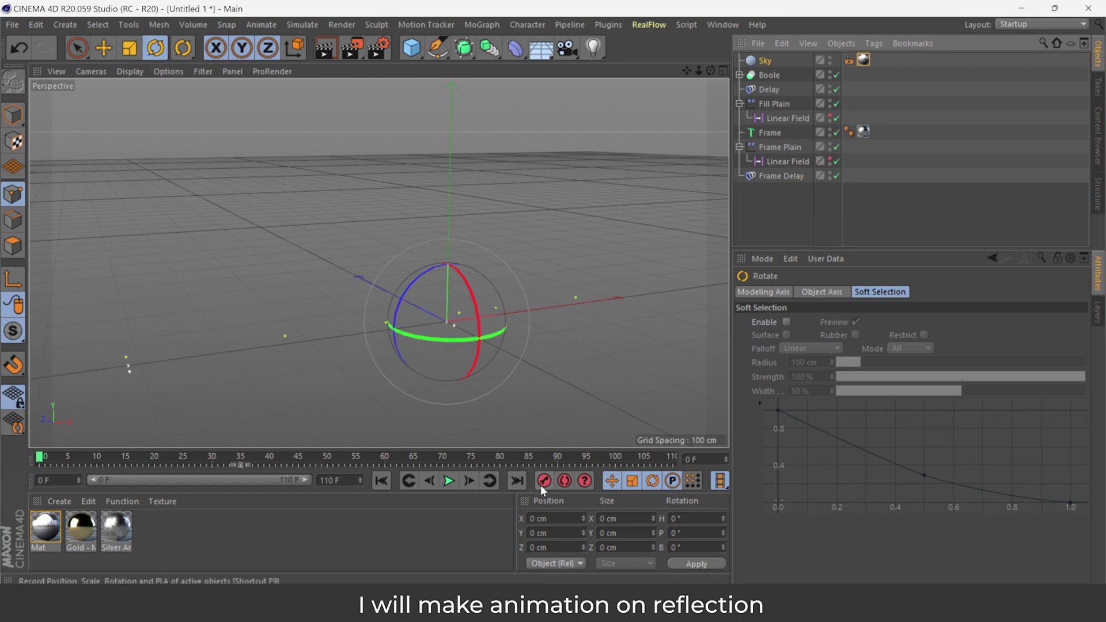
pyautogui.click(450, 482)
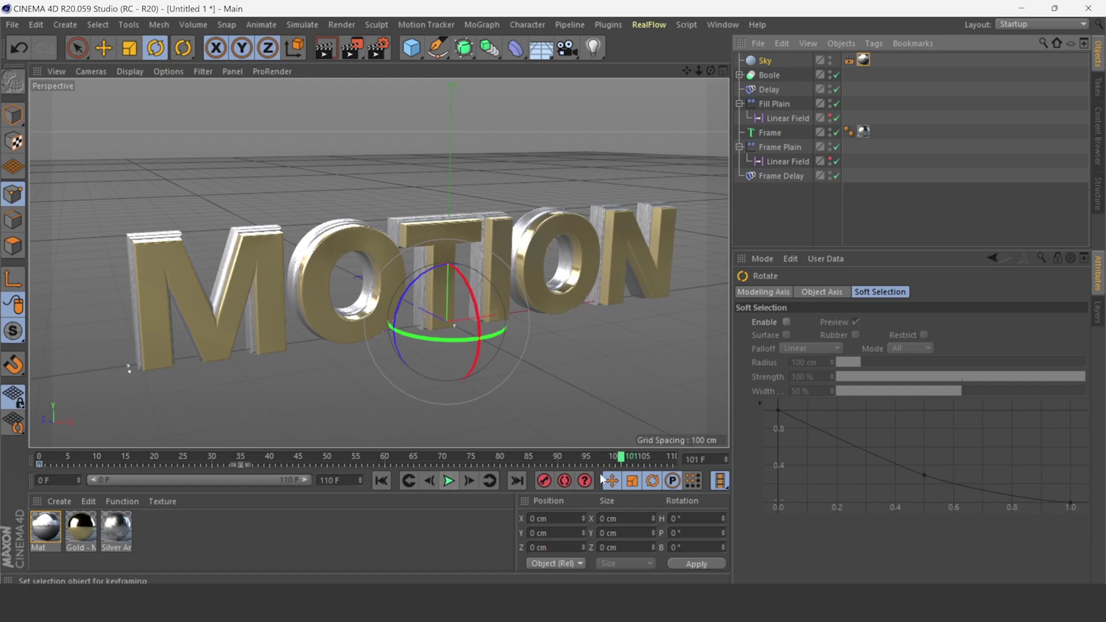
pyautogui.moveTo(622, 459); pyautogui.dragTo(682, 462)
pyautogui.moveTo(447, 265)
pyautogui.mouseDown()
pyautogui.moveTo(489, 272)
pyautogui.moveTo(504, 297)
pyautogui.moveTo(474, 359)
pyautogui.mouseUp()
pyautogui.hotkey('ctrl', 'z')
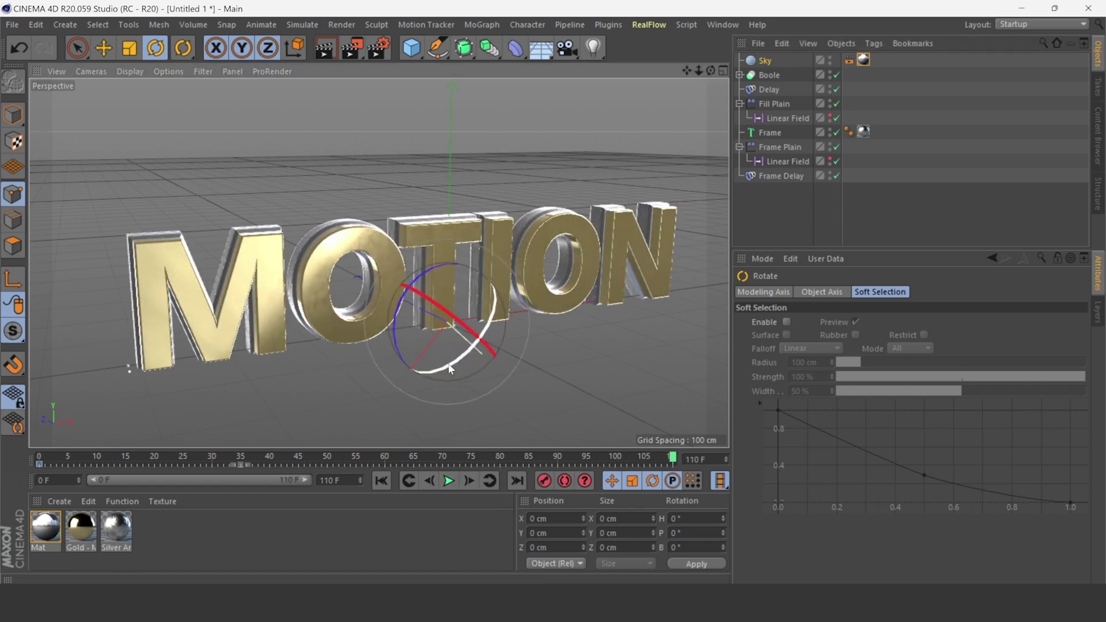
pyautogui.hotkey('ctrl', 'z')
pyautogui.moveTo(455, 286); pyautogui.dragTo(479, 306)
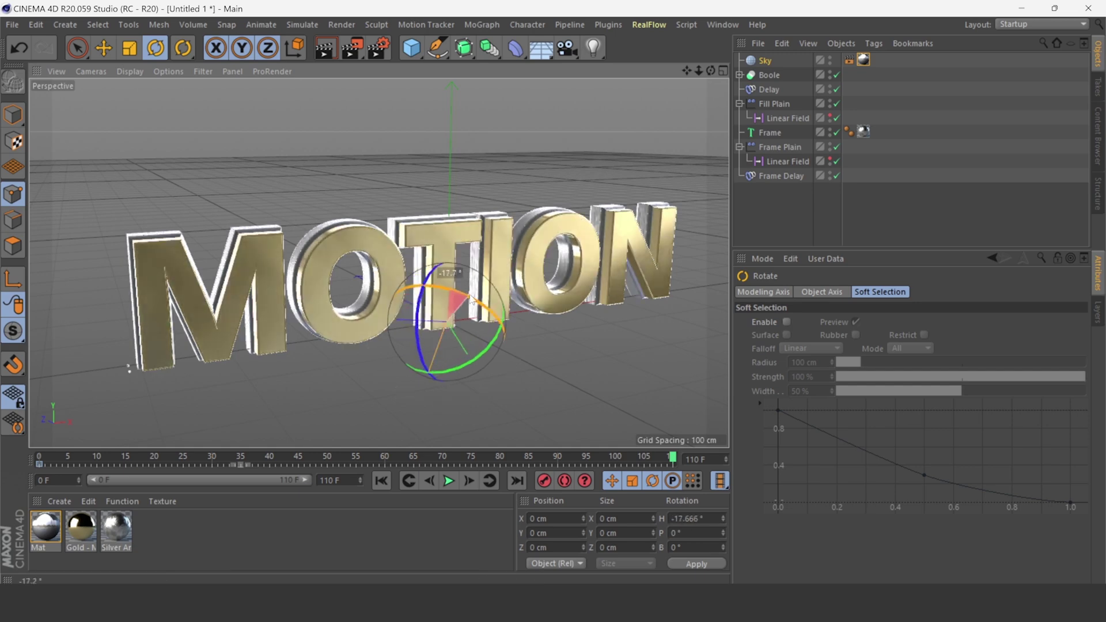
pyautogui.hotkey('ctrl', 'z')
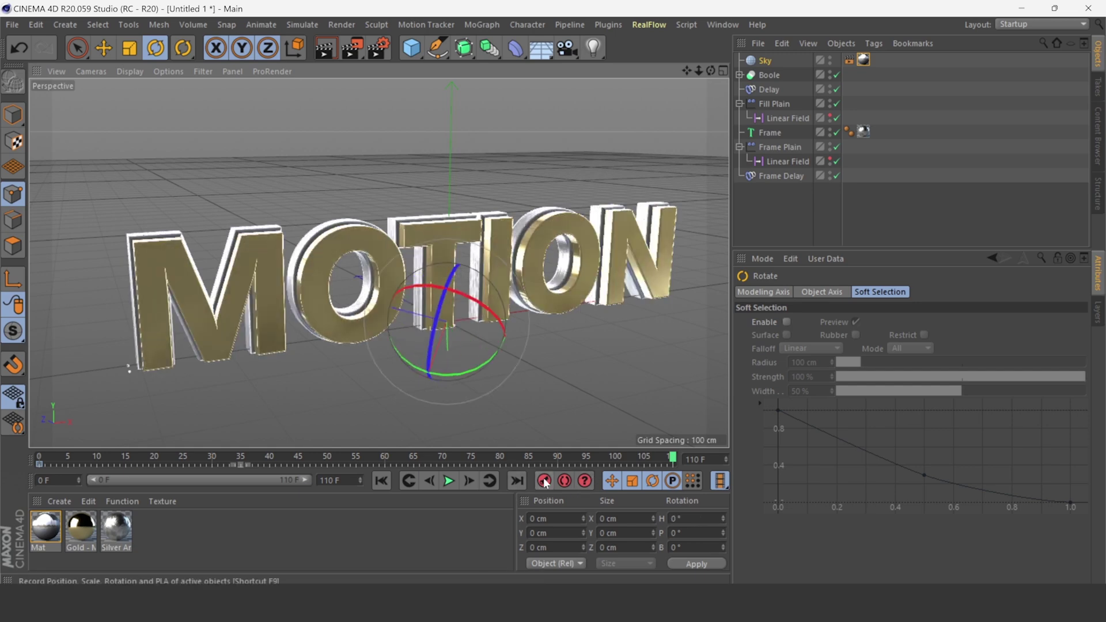
pyautogui.click(431, 481)
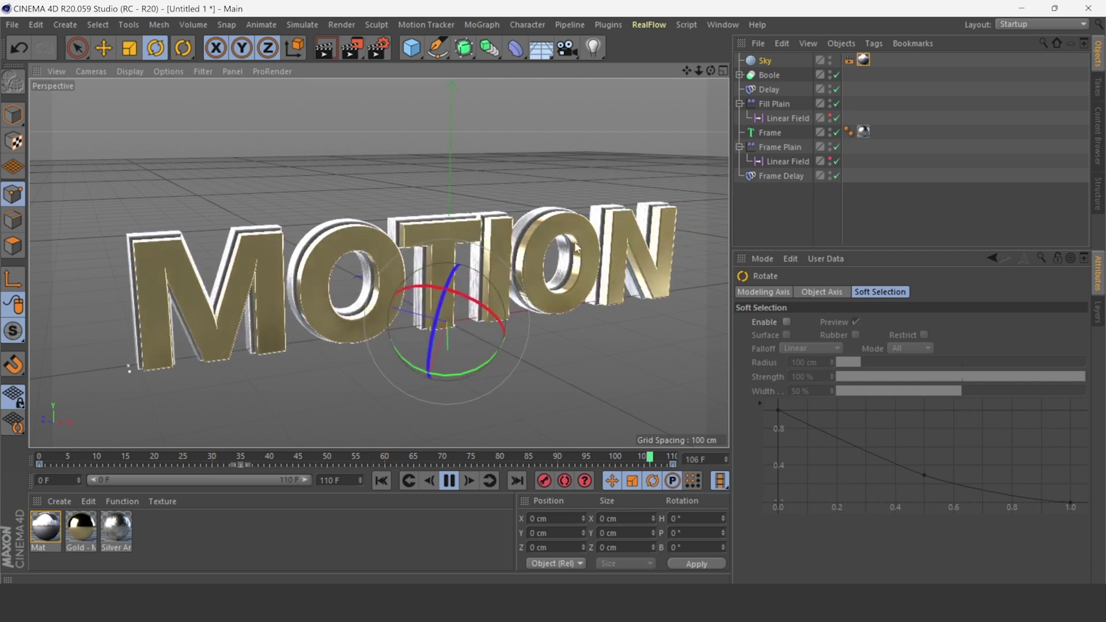
pyautogui.click(444, 483)
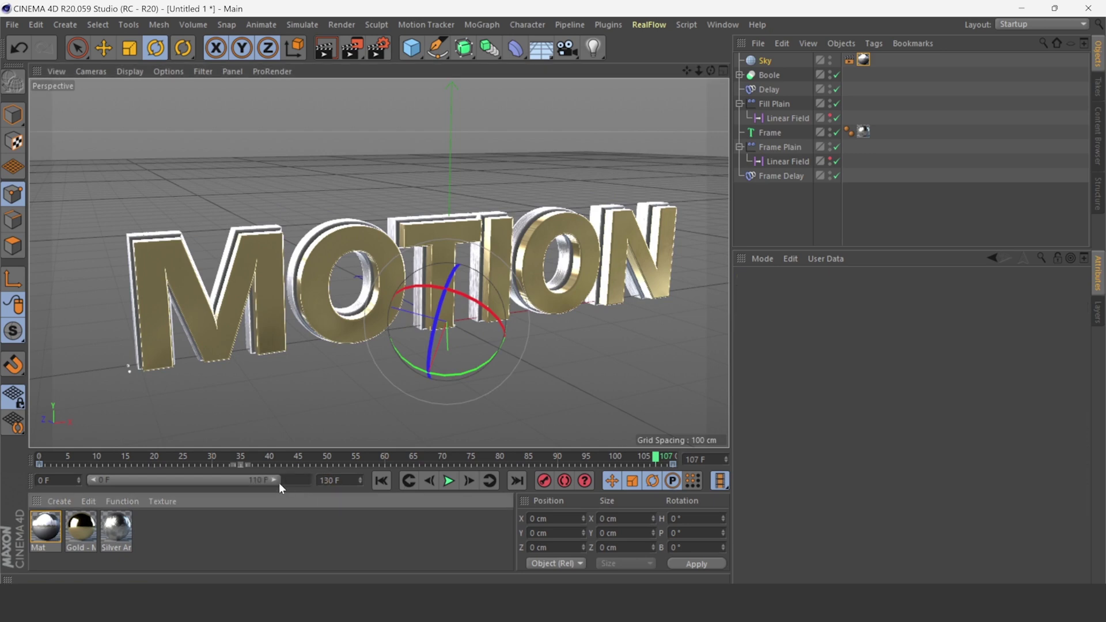
# - Extend the preview range to 130 frames, move the final keyframe from 110 to 130, and replay
pyautogui.doubleClick(279, 481)
pyautogui.click(578, 463)
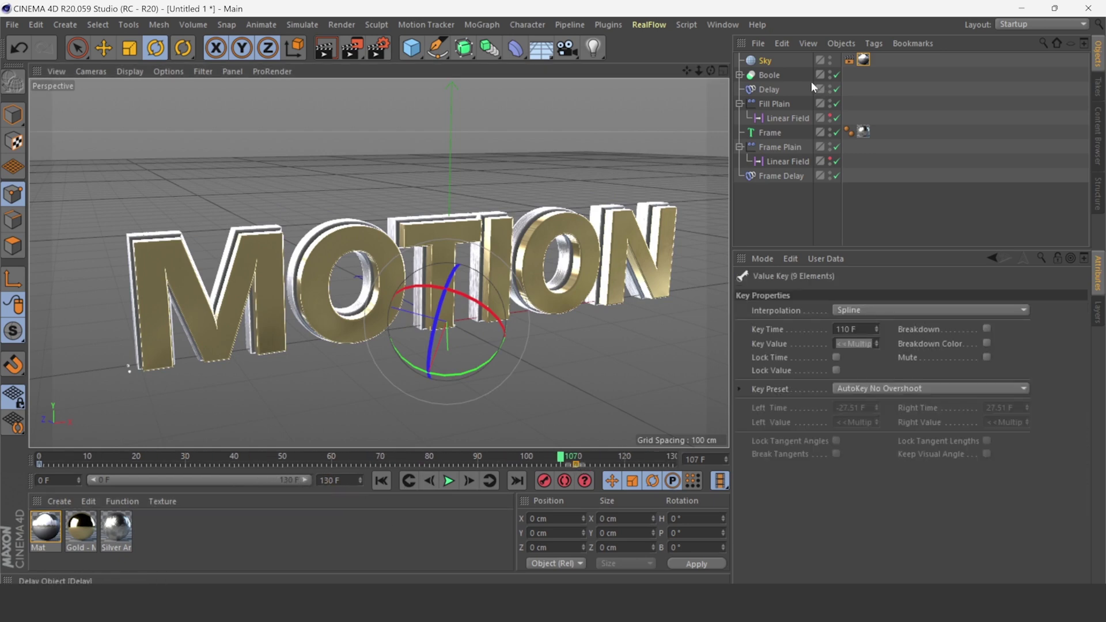
pyautogui.click(863, 60)
pyautogui.moveTo(576, 462); pyautogui.dragTo(670, 464)
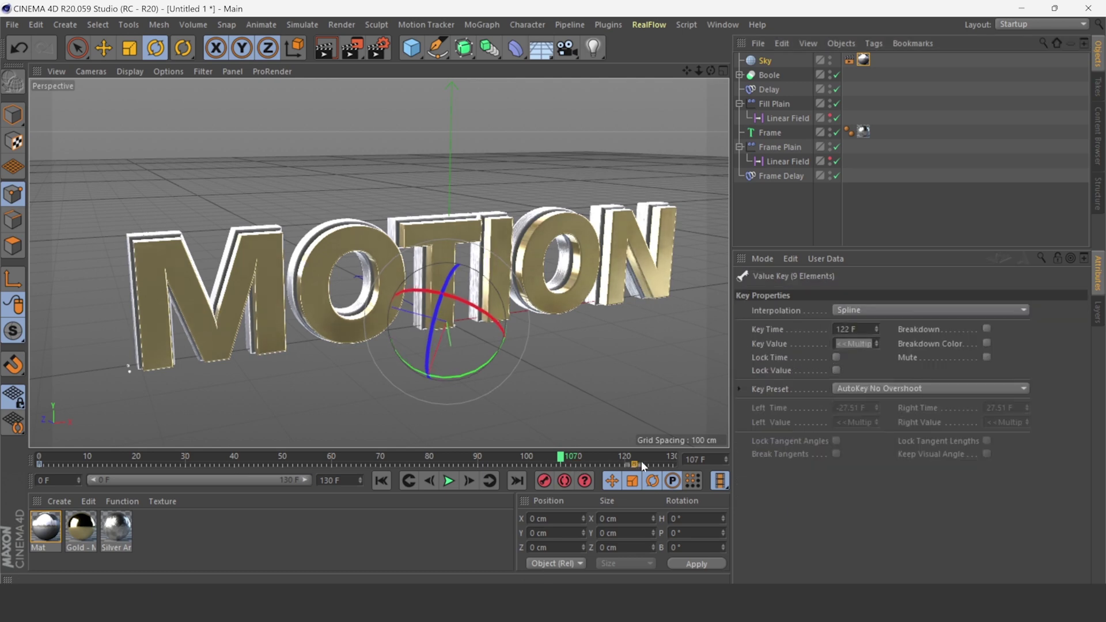
pyautogui.click(388, 481)
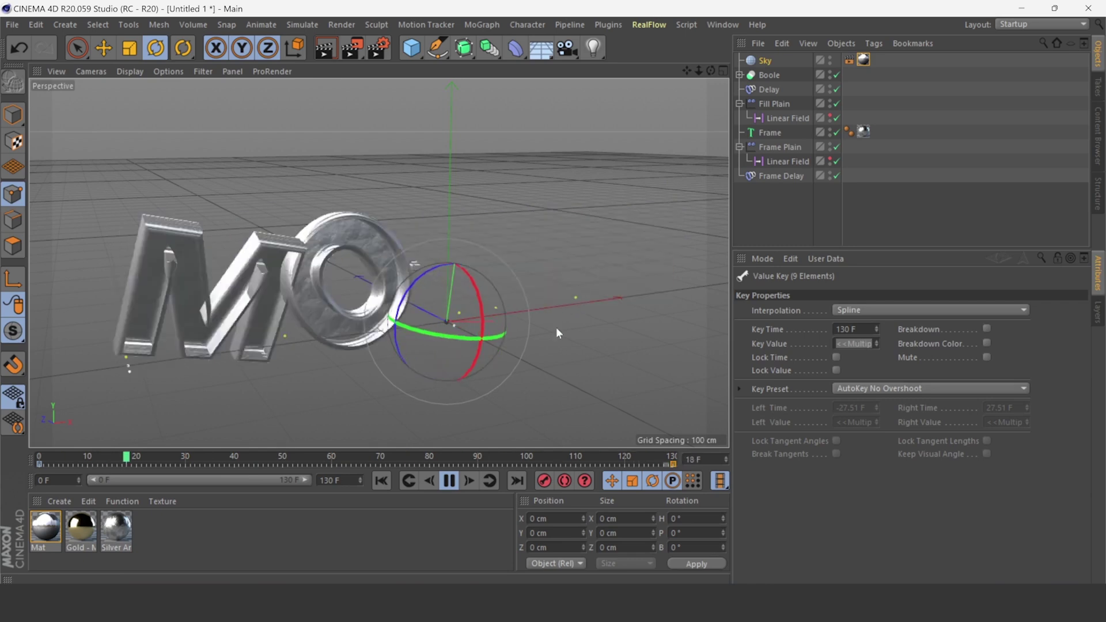
pyautogui.click(450, 482)
# - At the final frame 130, rotate the sky's reflection mapping about 55° in heading
pyautogui.click(514, 481)
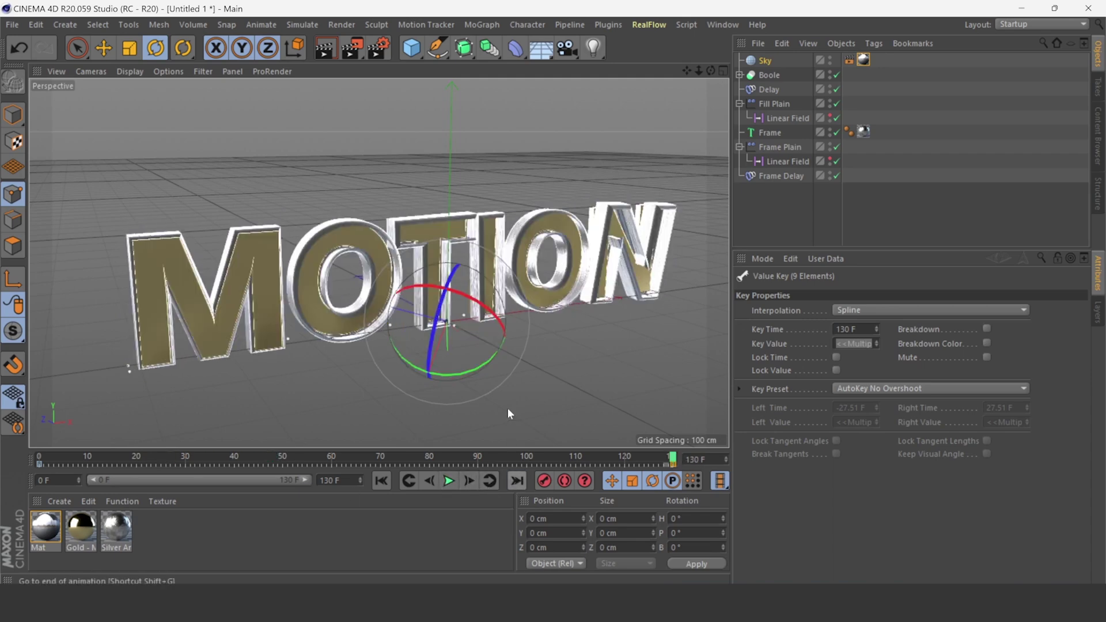
pyautogui.click(864, 60)
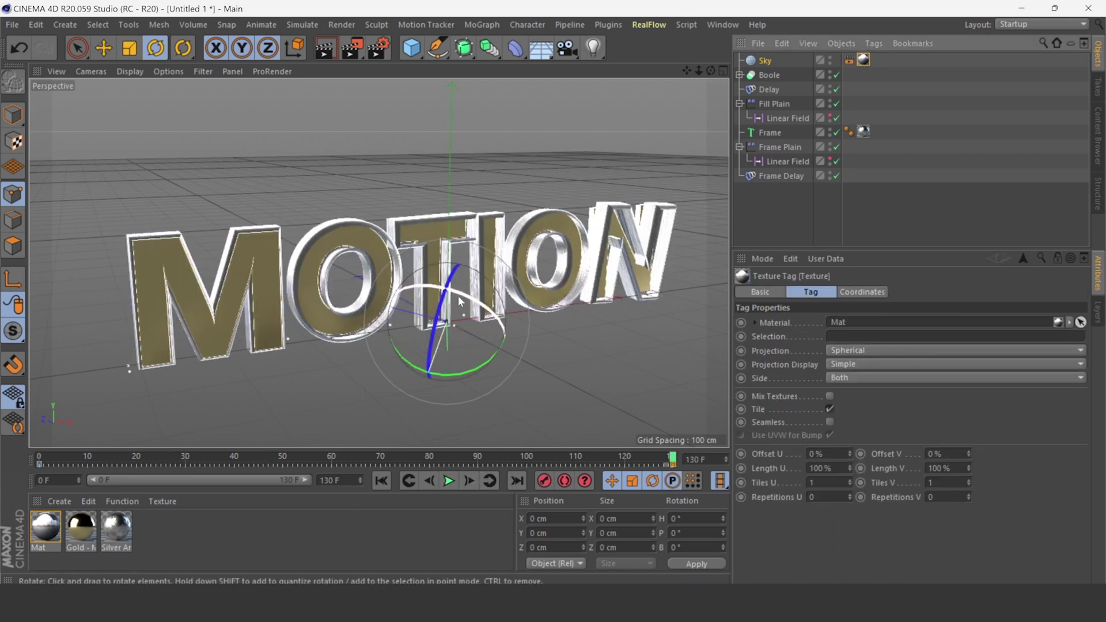
pyautogui.moveTo(461, 295)
pyautogui.mouseDown()
pyautogui.moveTo(507, 324)
pyautogui.moveTo(545, 400)
pyautogui.mouseUp()
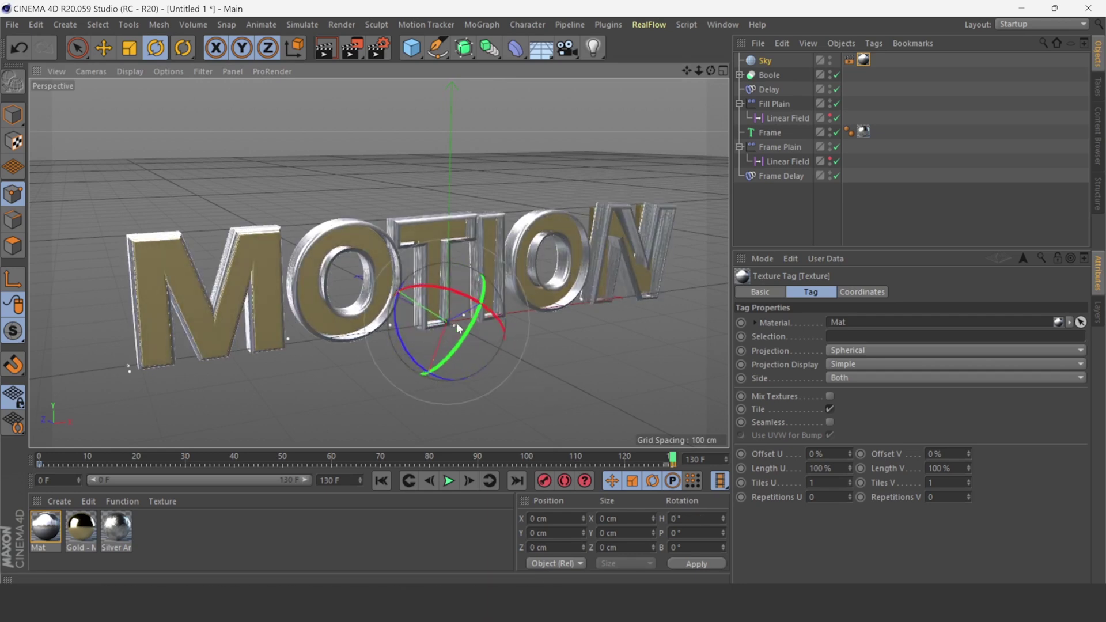
pyautogui.hotkey('ctrl', 'z')
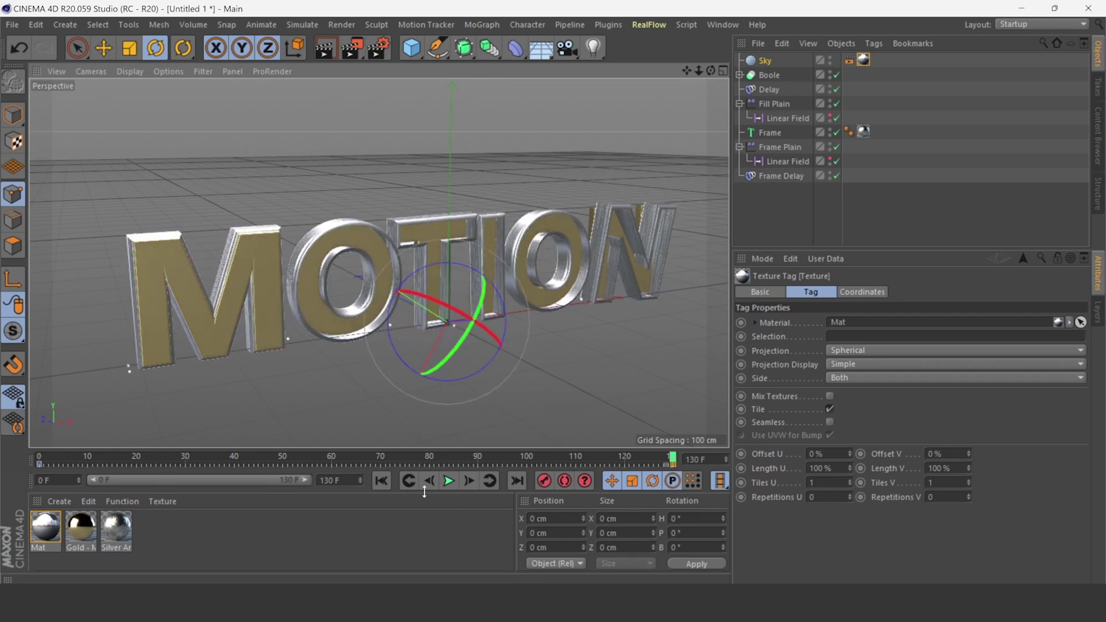
# - Rewind and replay the fly-in, then stop playback, clear the selection and return to frame 0
pyautogui.hotkey('shift', 'f')
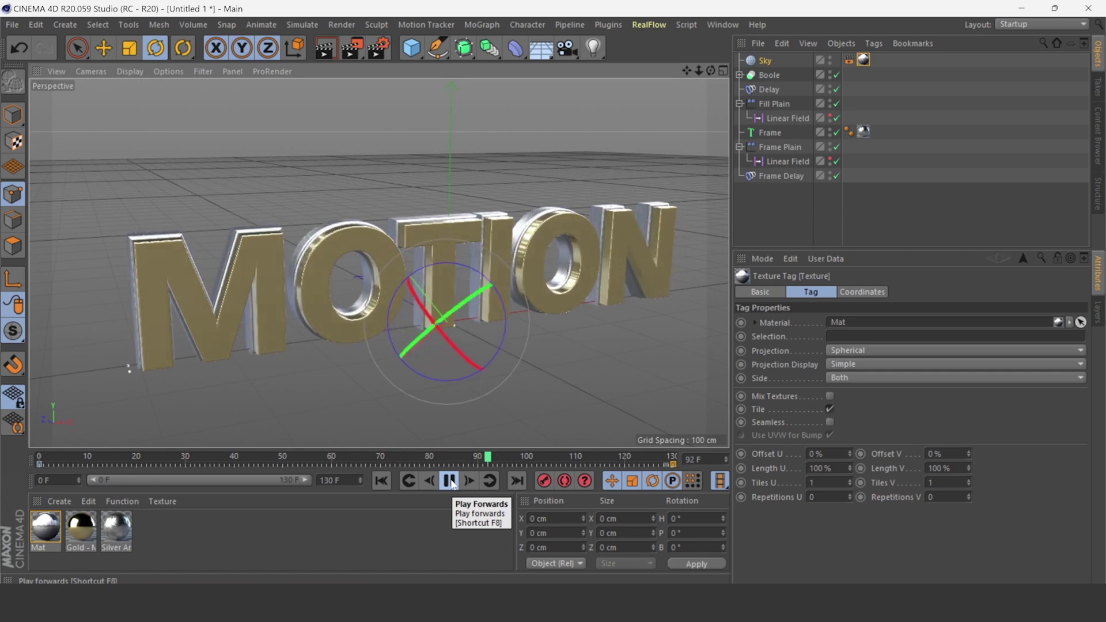
pyautogui.click(450, 481)
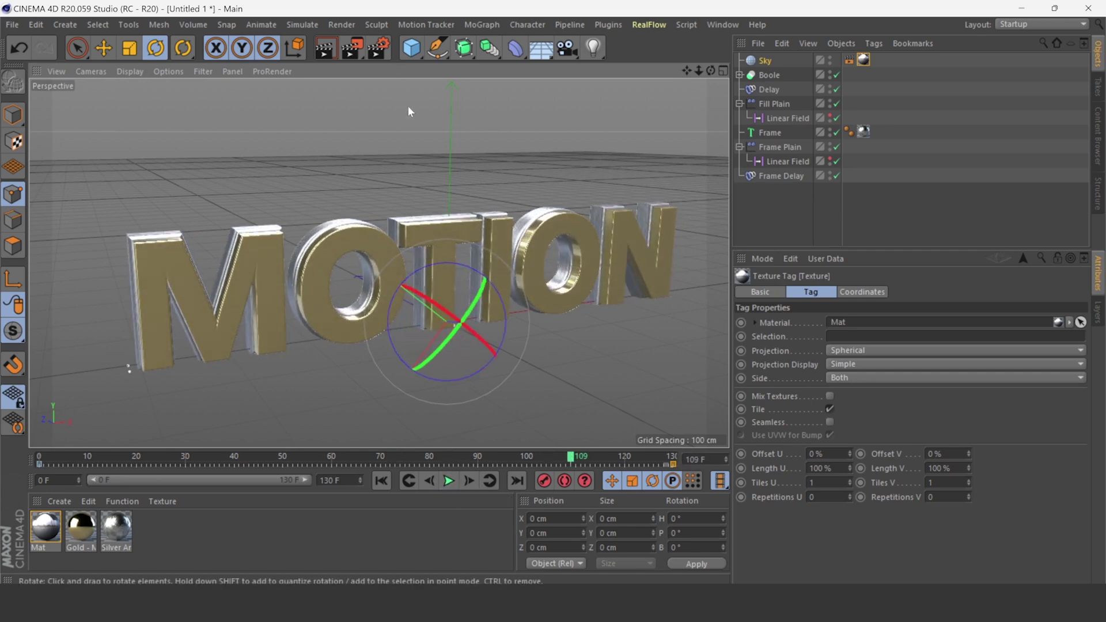
pyautogui.click(755, 222)
pyautogui.click(424, 481)
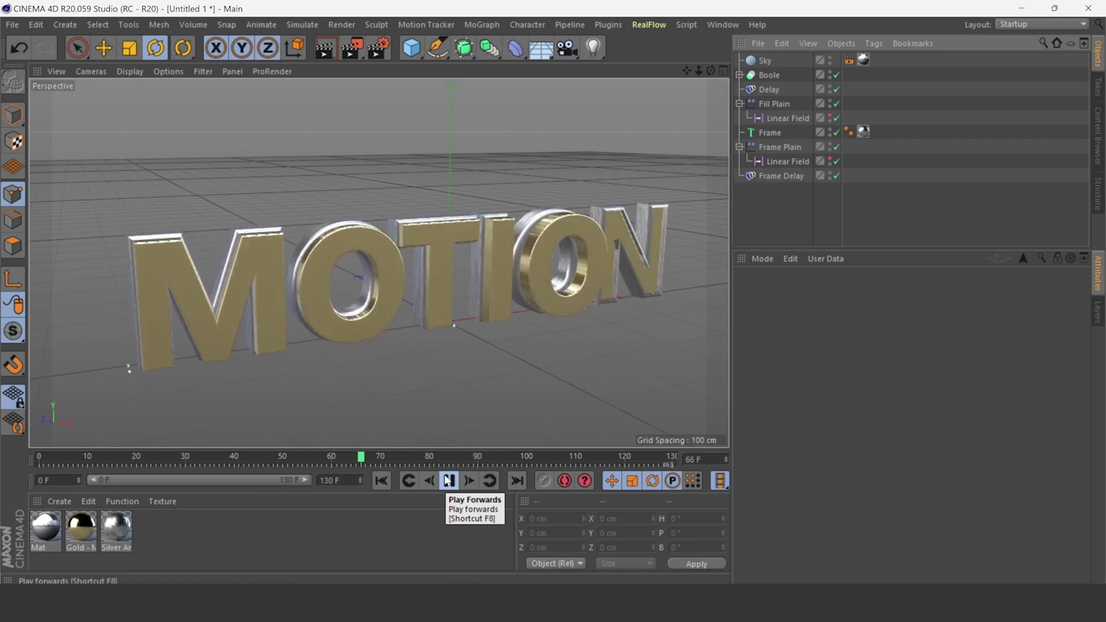
# - Select Boole through Frame Delay and rotate them together about -45° in heading at frame 80
pyautogui.click(448, 480)
pyautogui.click(764, 75)
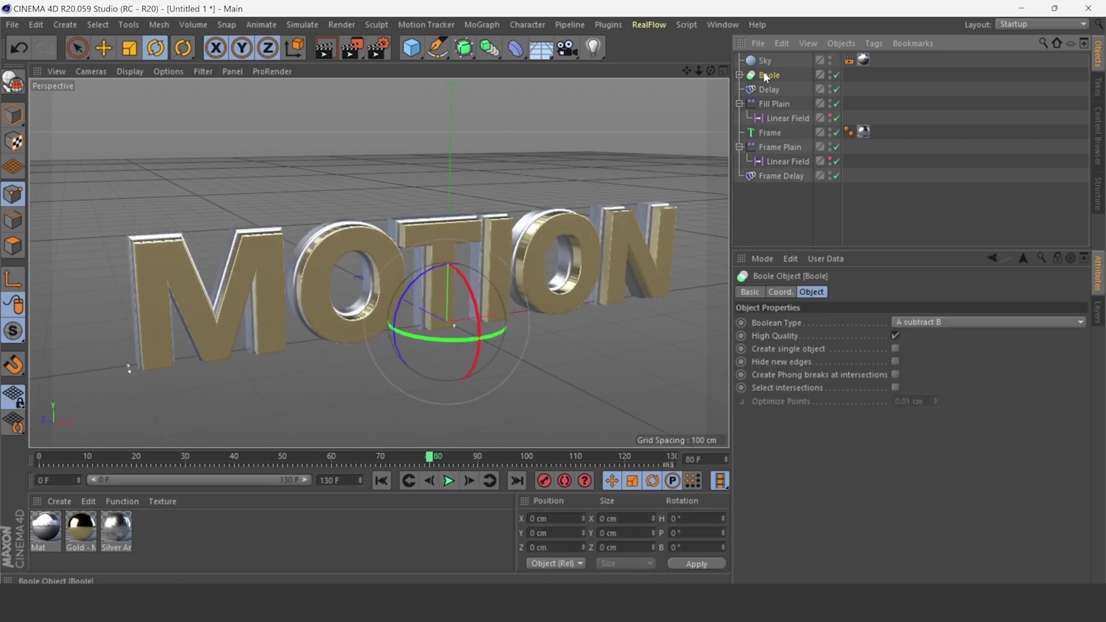
pyautogui.keyDown('shift'); pyautogui.click(767, 175); pyautogui.keyUp('shift')
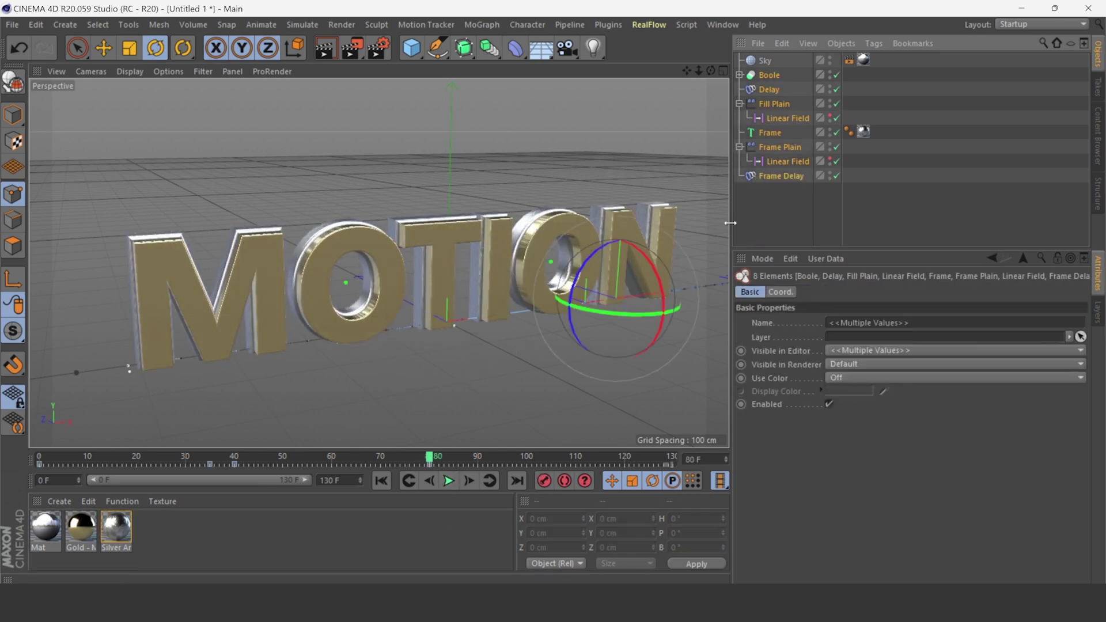
pyautogui.moveTo(637, 283); pyautogui.dragTo(619, 252)
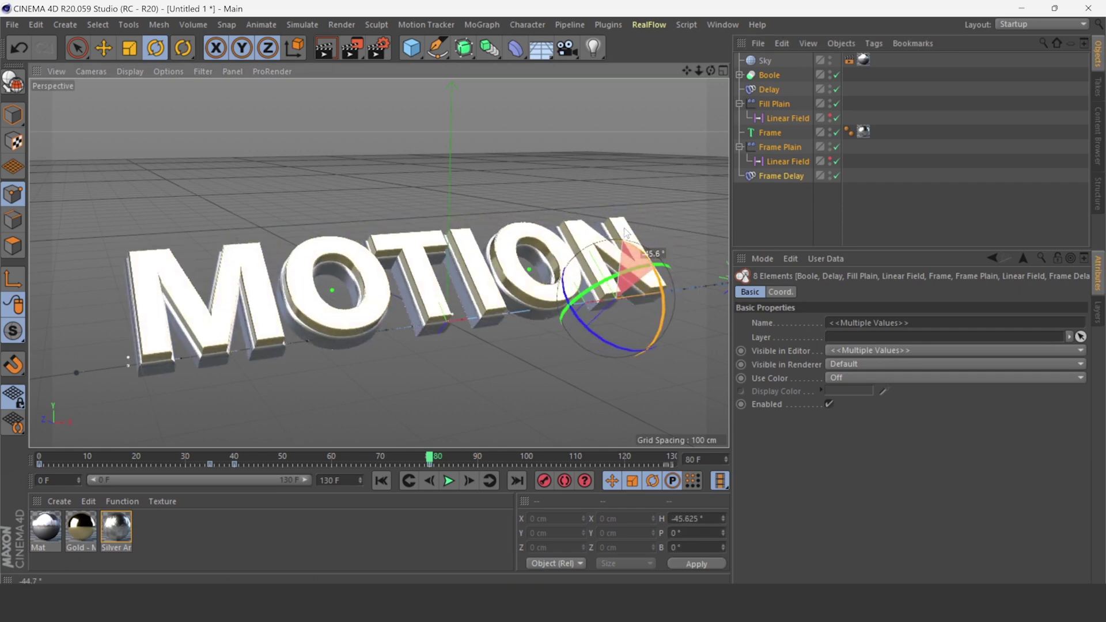
# - Rewind and play the animation to check the turn, then clear the selection and return to frame 0
pyautogui.click(380, 480)
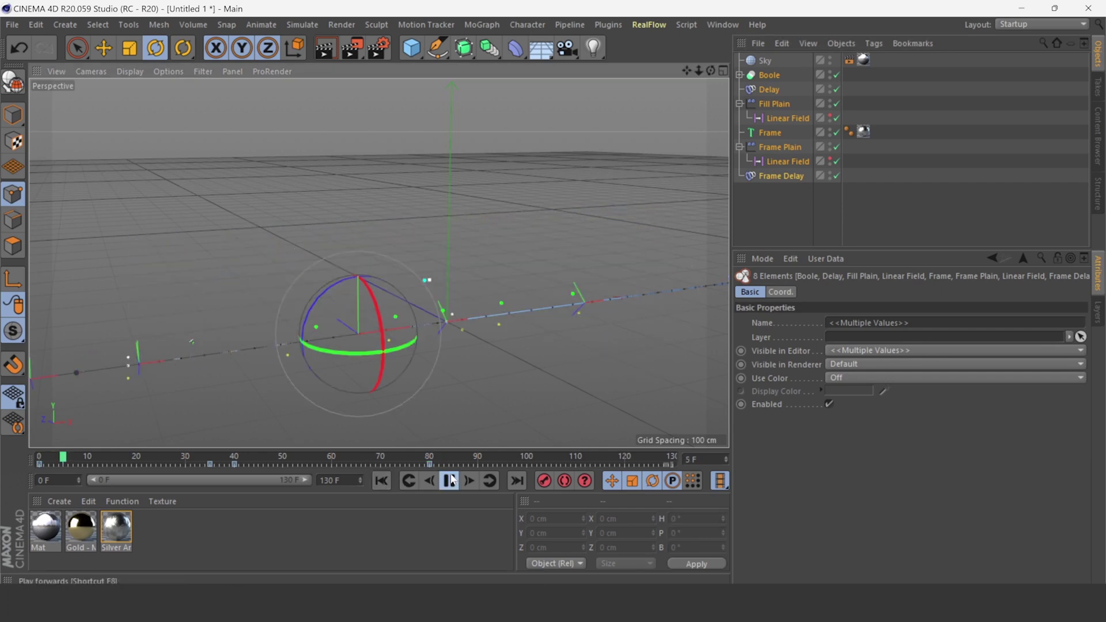
pyautogui.press('F8')
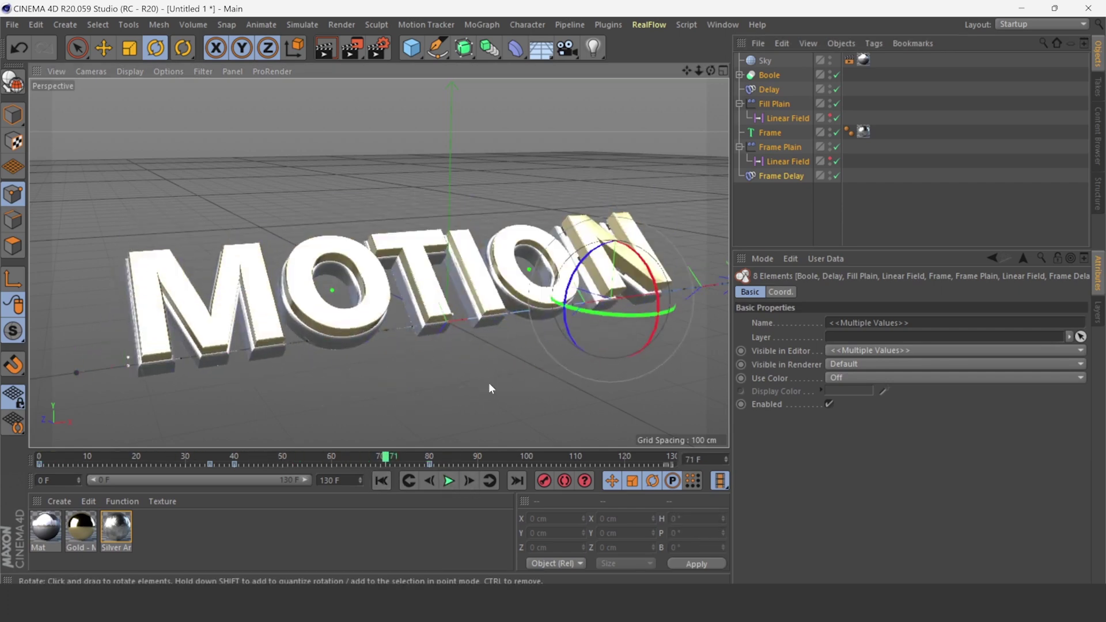
pyautogui.click(760, 203)
pyautogui.click(380, 480)
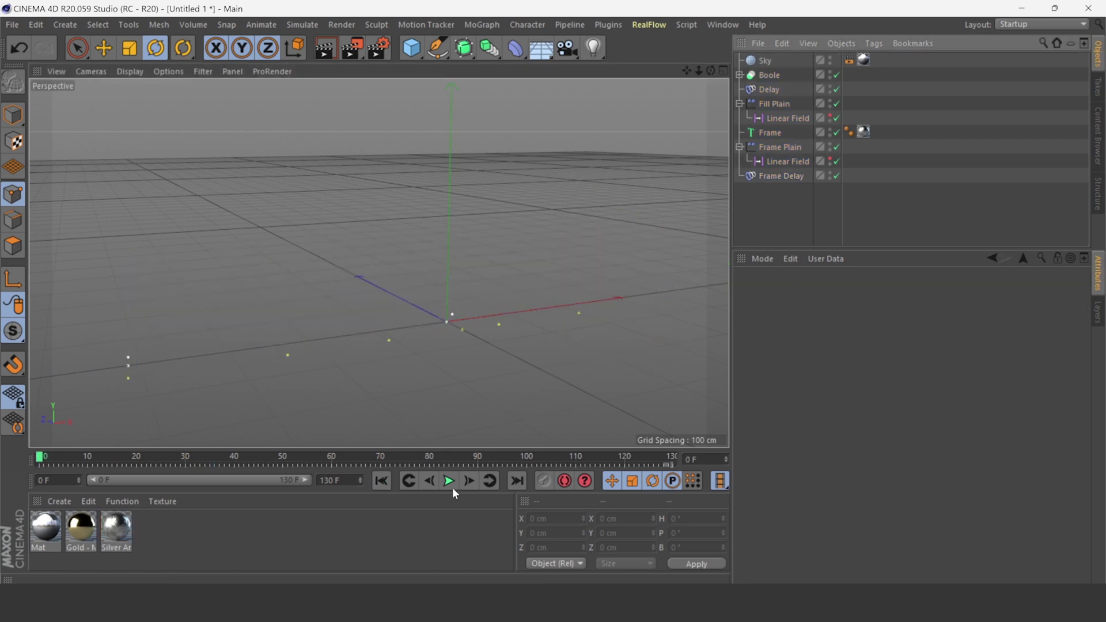